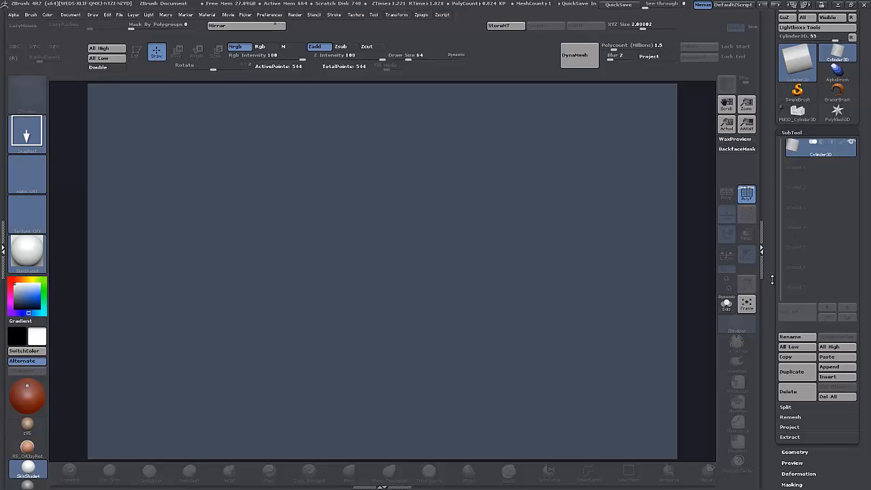
Step: Convert the Cylinder3D tool to a PolyMesh3D and rebuild it as a low-poly cylinder with QCyl Y at resolution 2
scroll(772, 279, down, 10)
scroll(782, 257, up, 8)
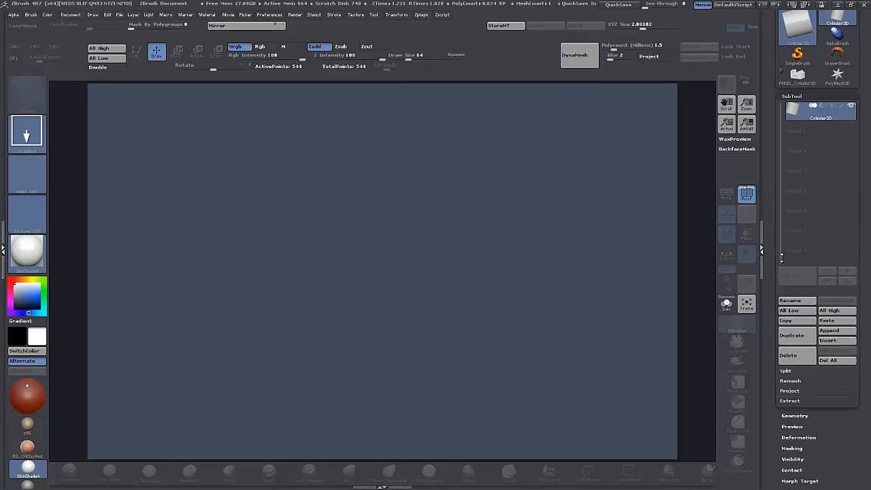
scroll(781, 258, up, 5)
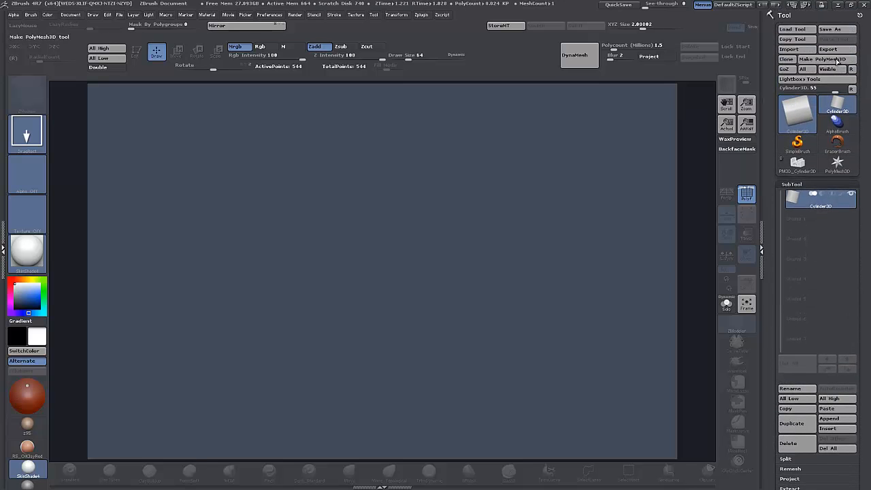
click(836, 60)
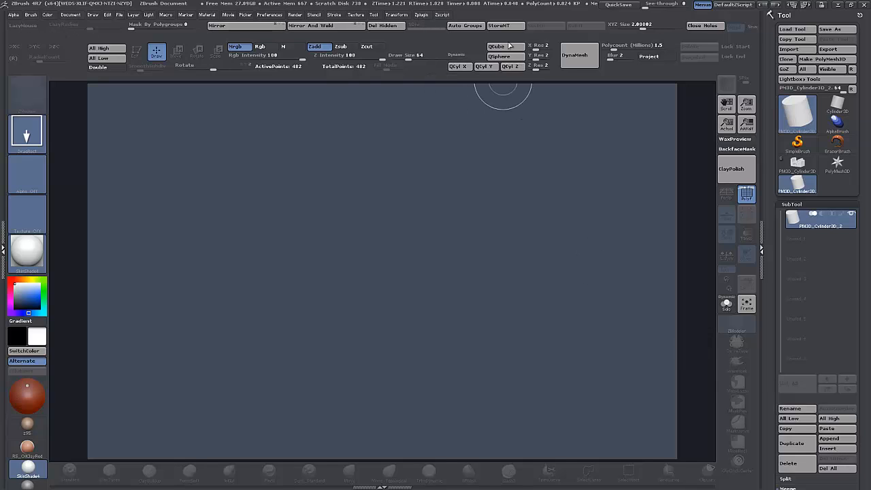
click(482, 68)
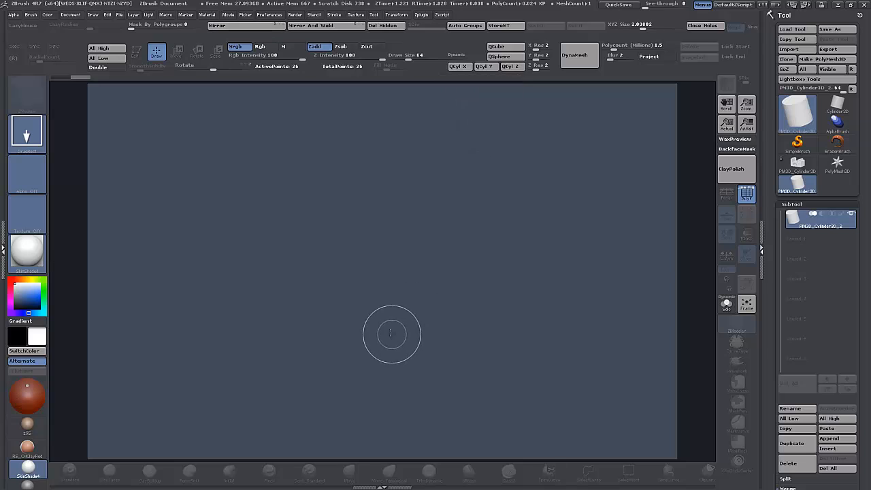
Step: Place the cylinder on the canvas as an editable mesh and reduce its XYZ Size to about 0.062
drag(376, 276, 378, 302)
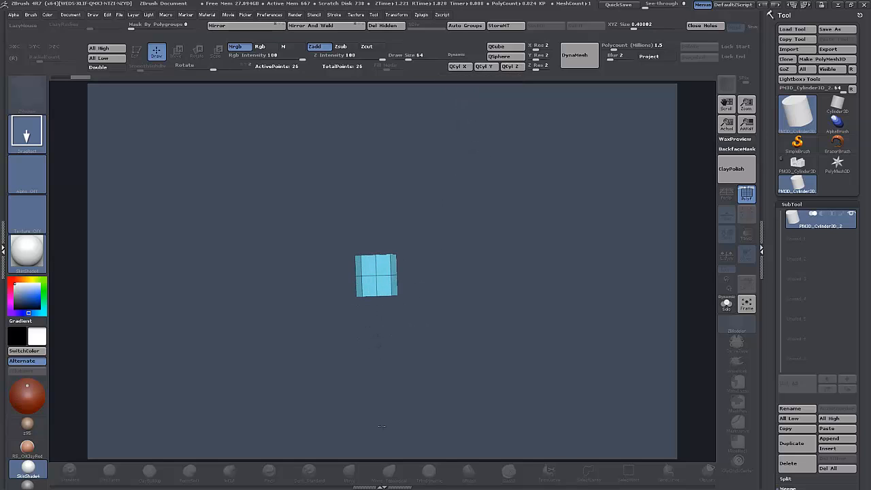
key(t)
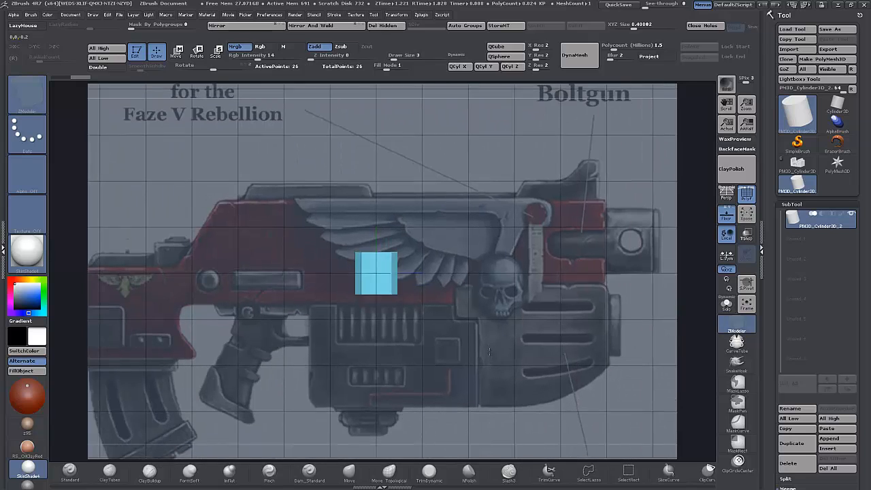
alt+drag(489, 353, 434, 283)
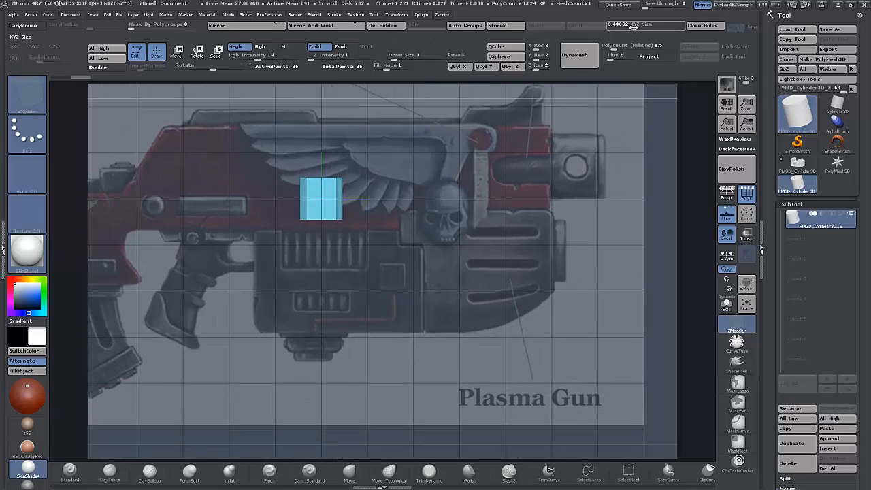
drag(643, 25, 629, 25)
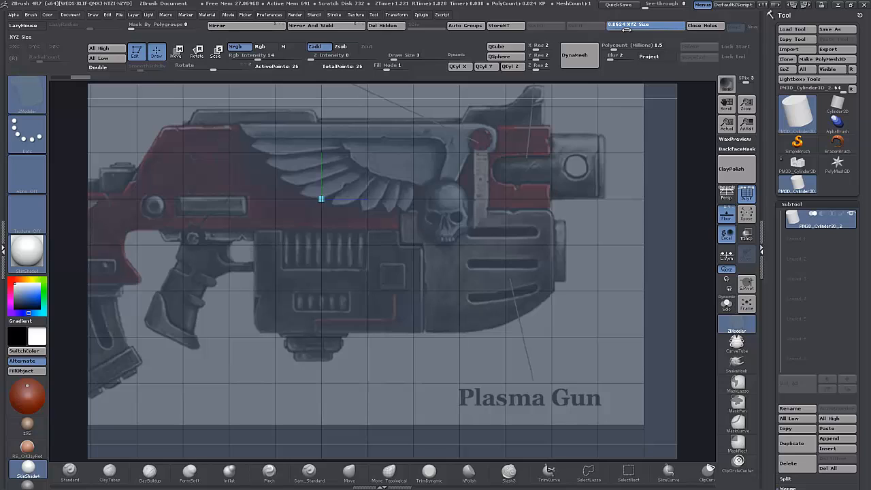
Step: Move the cylinder to the upper end of the red pipe below the square plate and delete its horizontal middle edge loop
key(w)
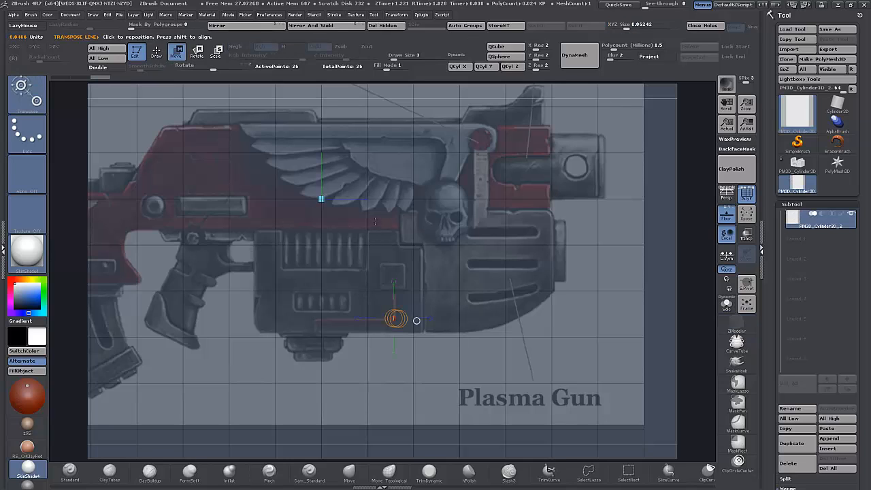
mouse_move(323, 196)
mouse_down()
mouse_move(418, 272)
mouse_move(445, 274)
mouse_up()
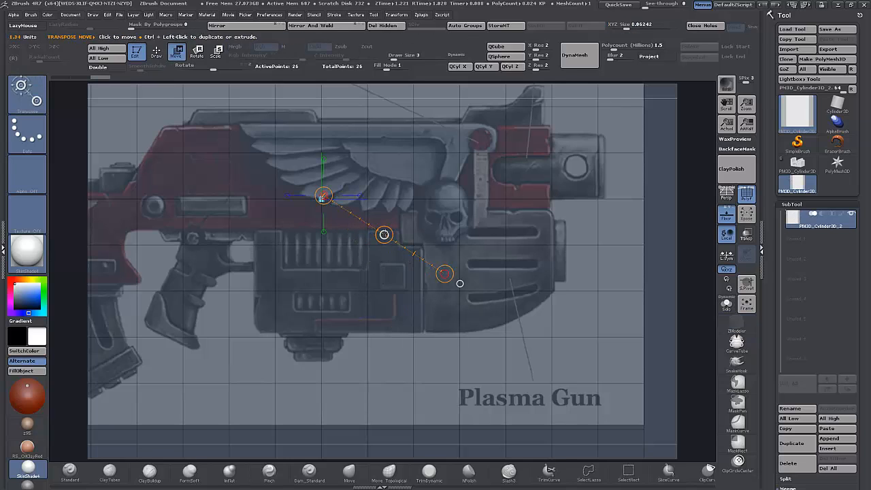
mouse_move(384, 236)
mouse_down()
mouse_move(534, 411)
mouse_move(384, 223)
mouse_up()
mouse_move(280, 245)
alt+mouse_down()
mouse_move(299, 273)
mouse_move(272, 251)
mouse_move(325, 322)
mouse_move(293, 253)
alt+mouse_up()
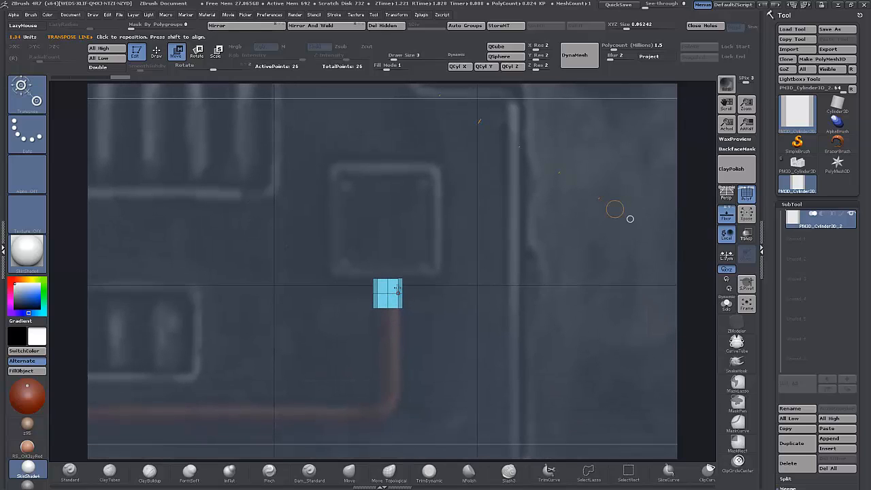
alt+drag(389, 276, 237, 131)
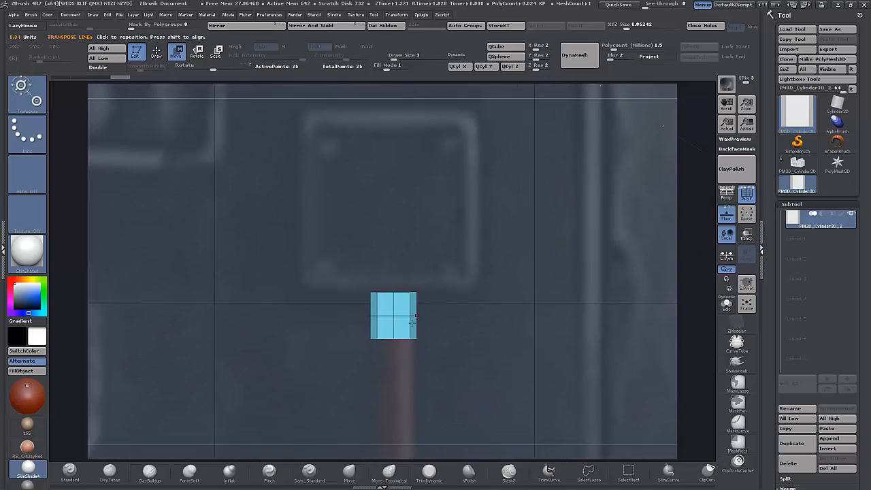
key(q)
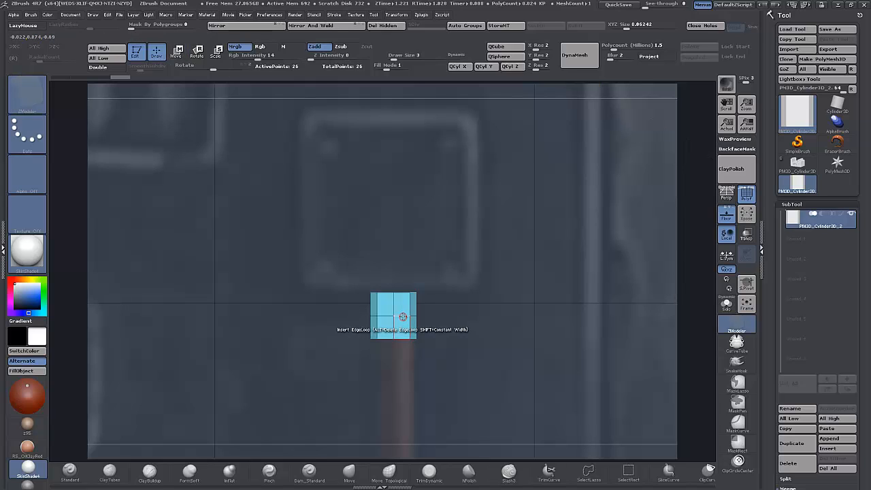
alt+click(403, 316)
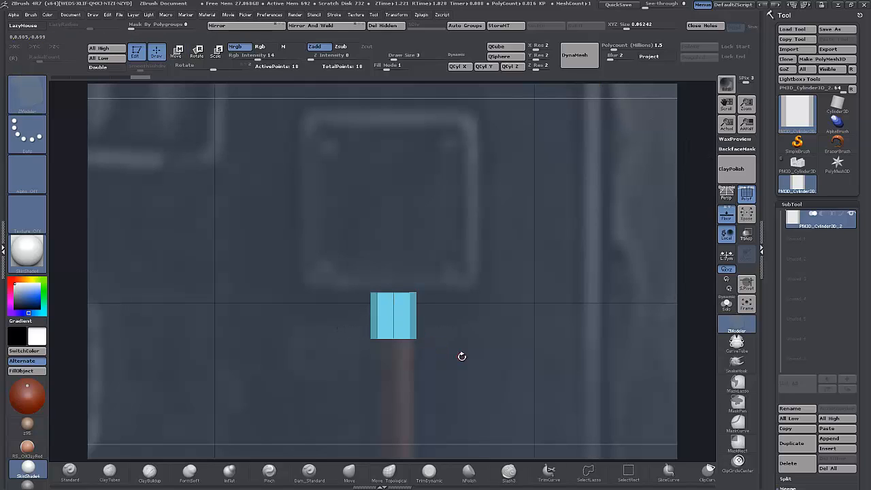
Step: Duplicate the cylinder twice straight down along the vertical run of the red pipe
alt+drag(484, 377, 480, 256)
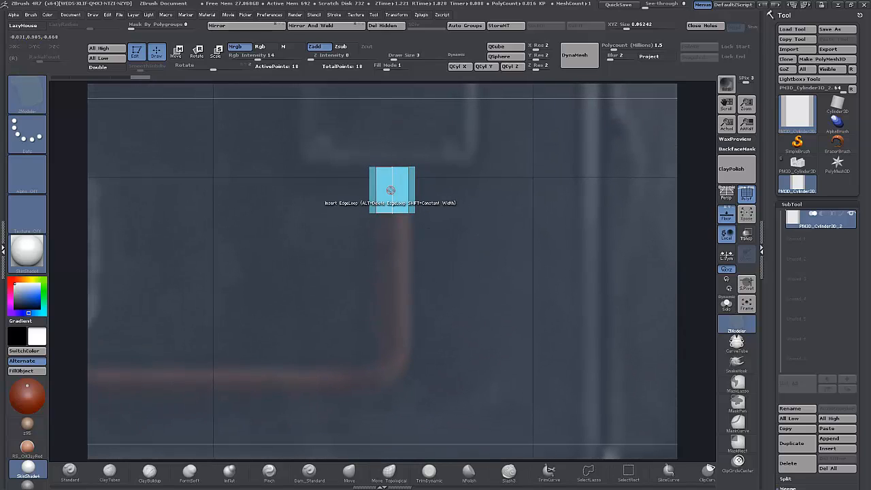
key(w)
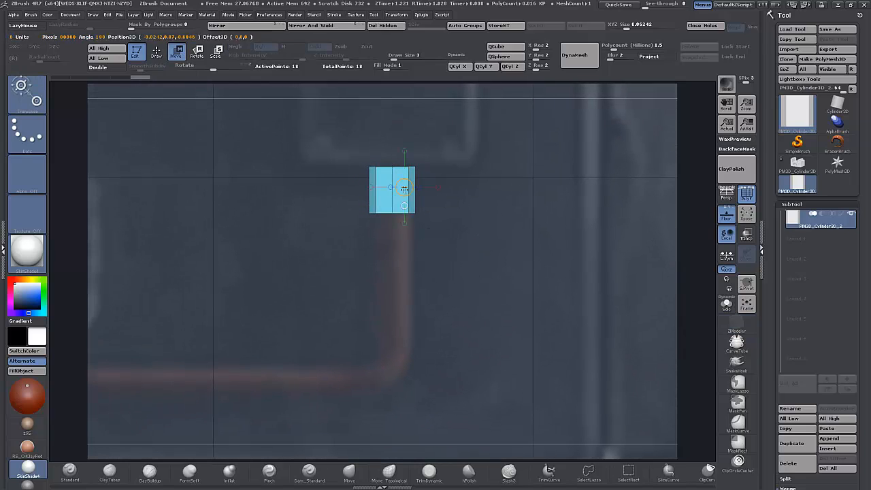
drag(404, 187, 404, 363)
key(ctrl+shift)
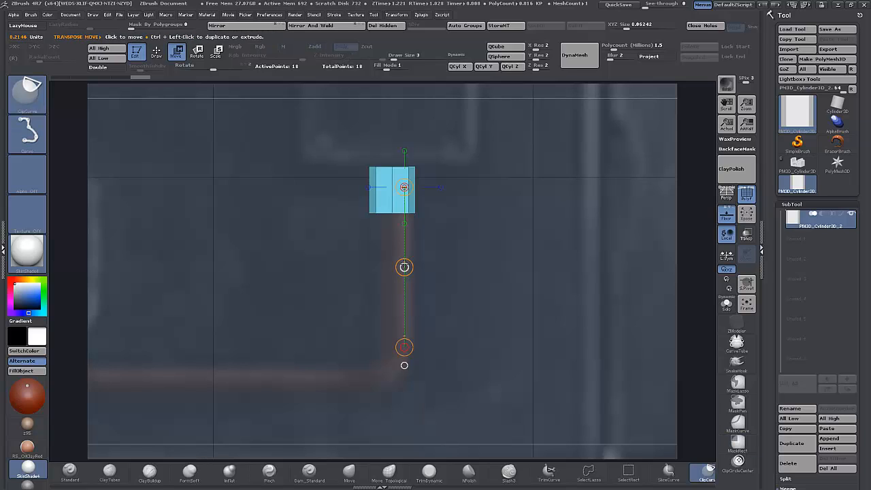
ctrl+drag(404, 266, 409, 378)
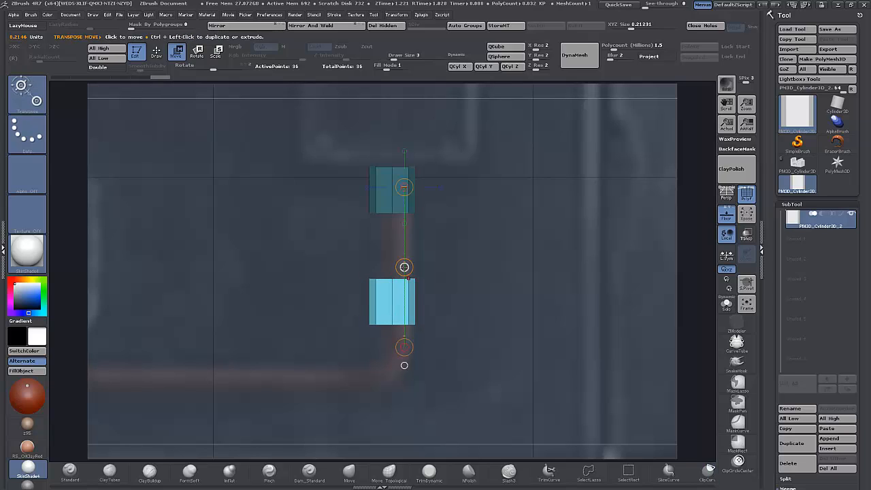
ctrl+drag(408, 275, 408, 356)
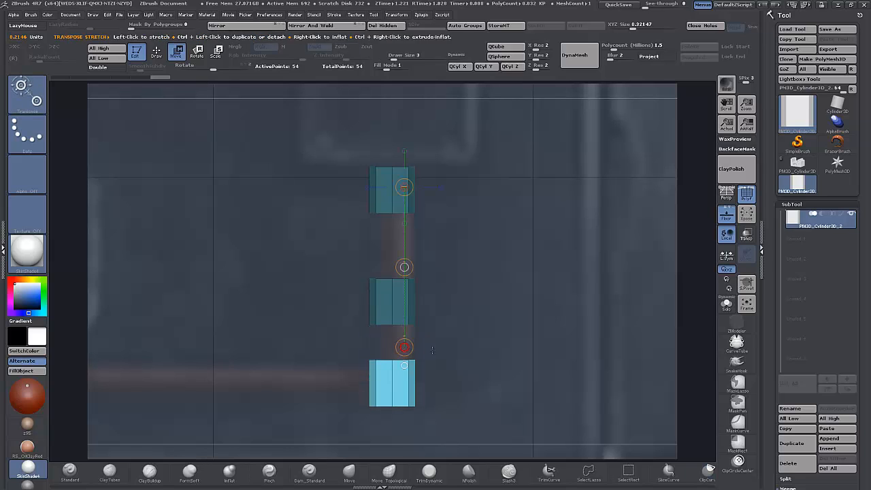
Step: Move the lowest cylinder copy across to the short vertical end of the pipe below its left bend
alt+drag(488, 350, 512, 234)
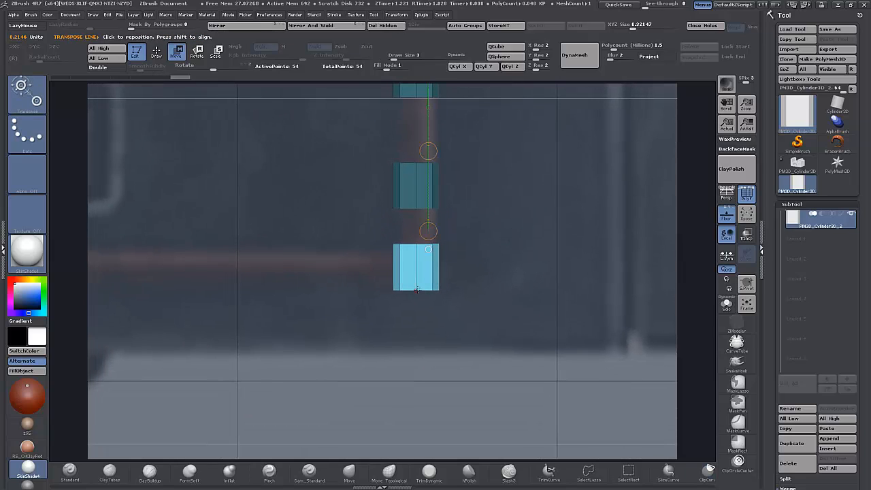
drag(428, 151, 192, 266)
alt+drag(213, 295, 558, 140)
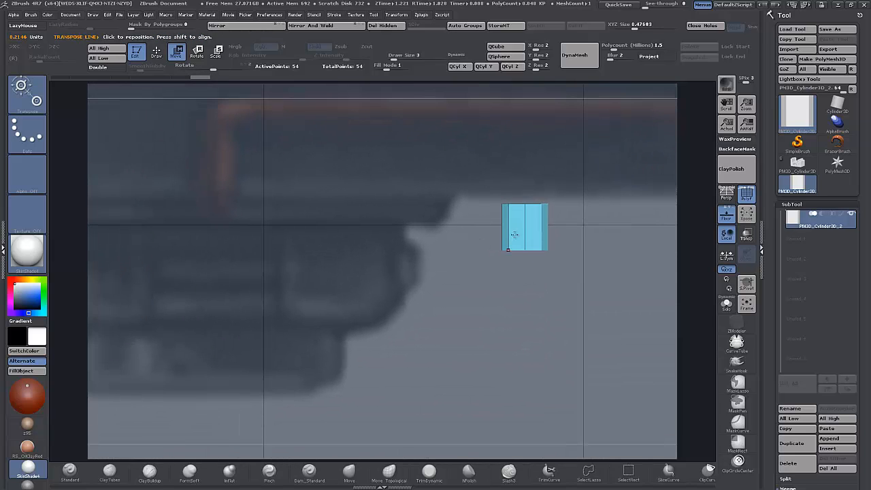
drag(517, 231, 247, 344)
mouse_move(382, 286)
mouse_down()
mouse_move(79, 274)
mouse_move(75, 265)
mouse_up()
drag(228, 208, 224, 176)
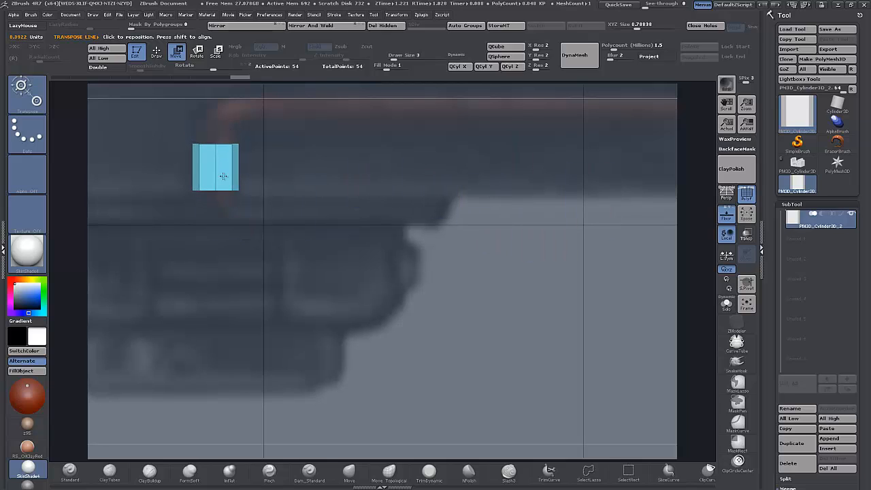
Step: Duplicate the cylinder below the left bend horizontally to the right with a straight transpose line
alt+drag(355, 210, 372, 259)
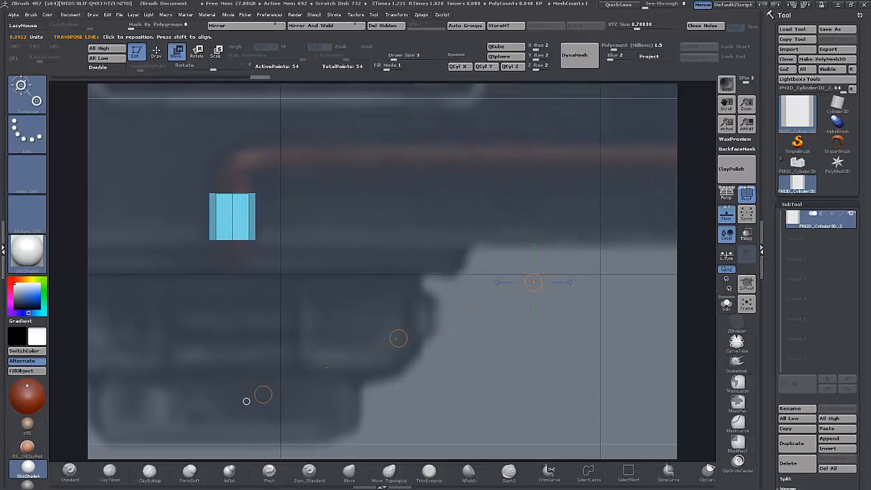
drag(238, 217, 398, 217)
ctrl+shift+drag(308, 218, 409, 218)
key(ctrl+z)
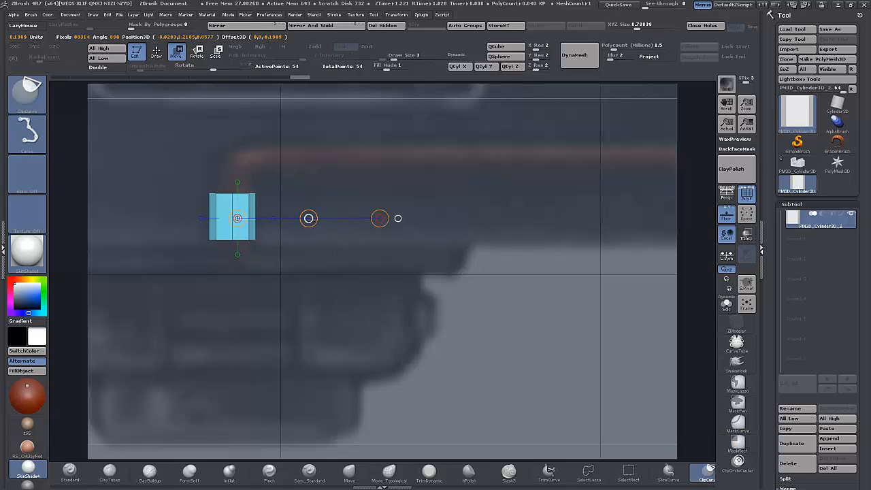
ctrl+shift+drag(308, 219, 396, 216)
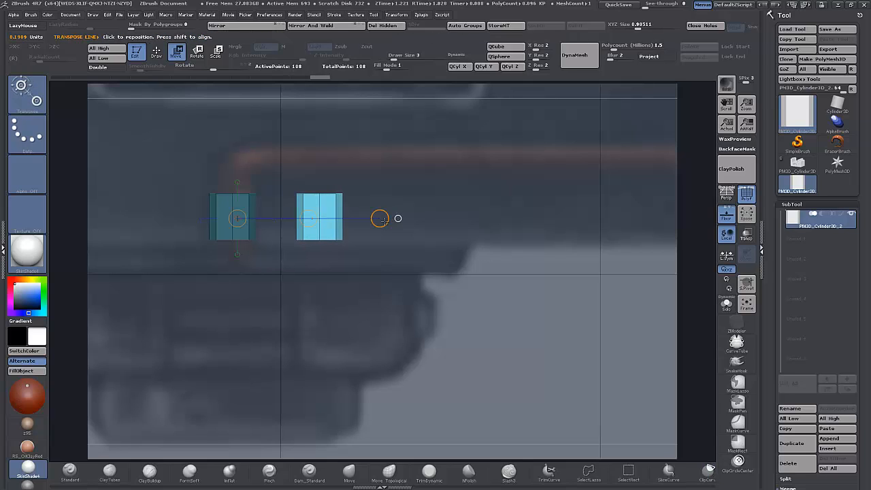
Step: Rotate the new cylinder copy 90 degrees so that its axis lies horizontal
drag(319, 239, 381, 239)
click(197, 51)
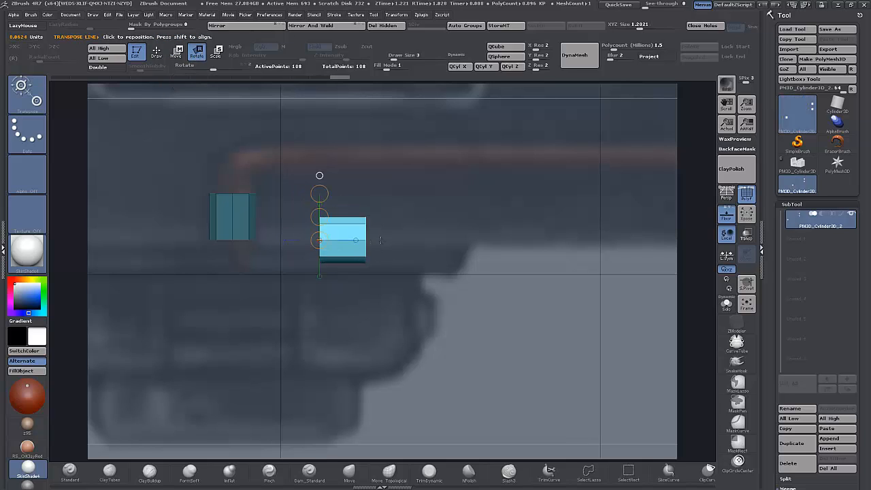
click(347, 254)
Step: Move the horizontal cylinder onto the red pipe's horizontal run just beside the left bend
click(177, 52)
click(341, 248)
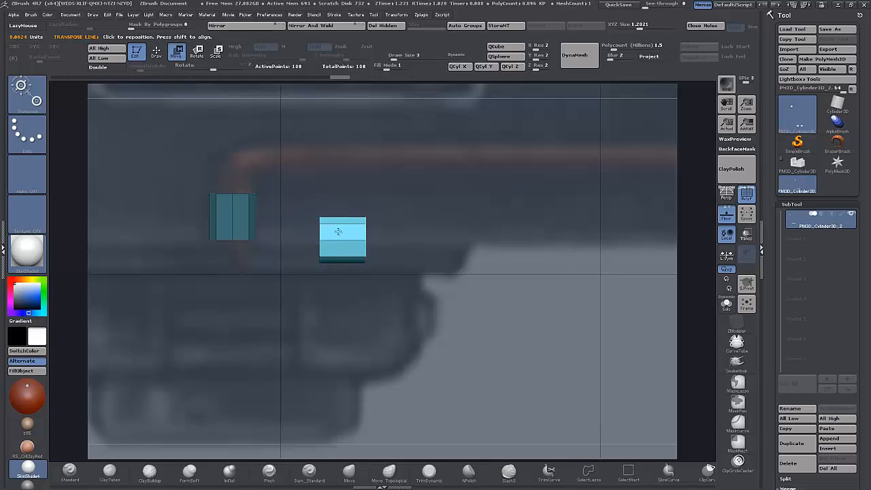
drag(338, 232, 317, 167)
shift+drag(343, 249, 489, 249)
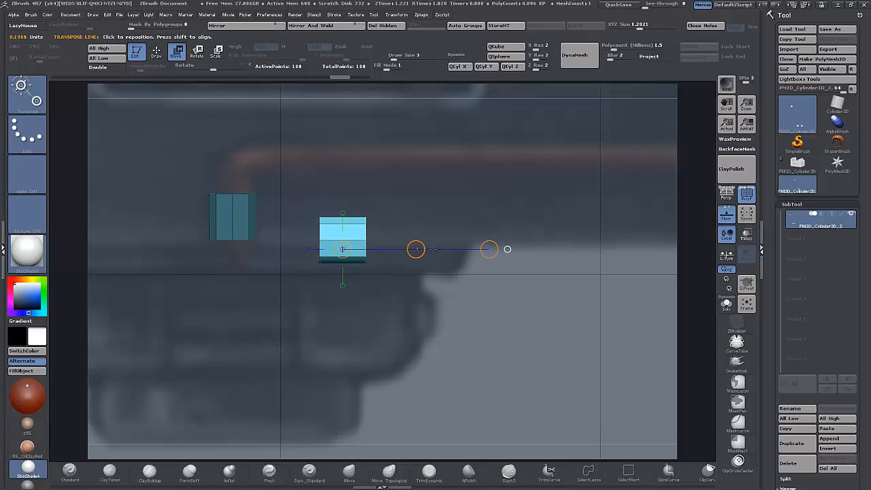
mouse_move(416, 249)
shift+mouse_down()
mouse_move(406, 214)
mouse_move(366, 169)
shift+mouse_up()
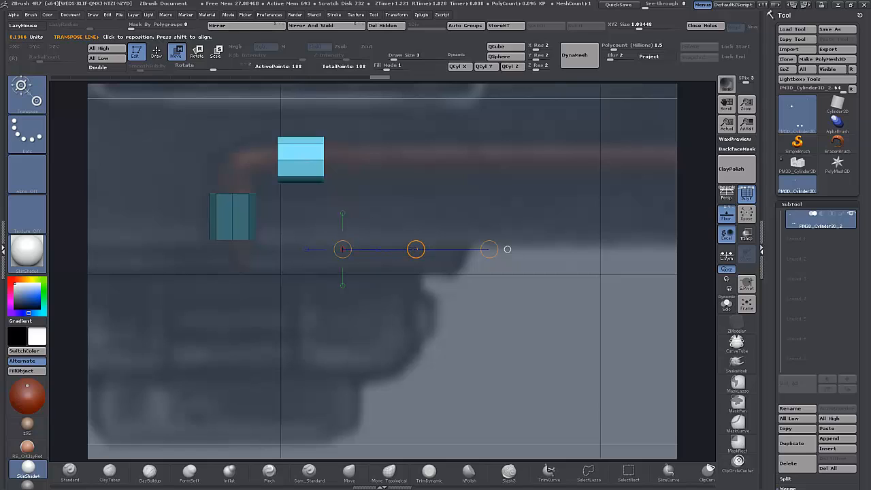
Step: Duplicate the horizontal cylinder along the pipe's horizontal run and place the copy just before the right bend
drag(415, 249, 553, 249)
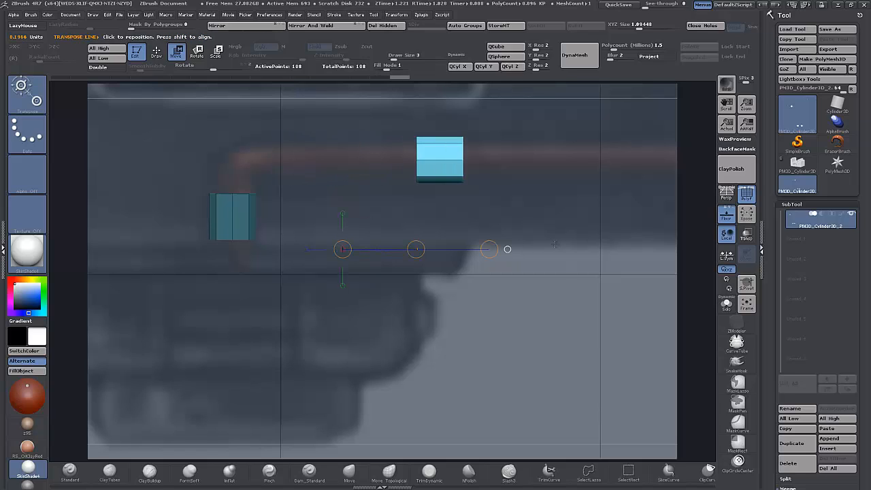
key(ctrl+z)
ctrl+drag(416, 249, 415, 352)
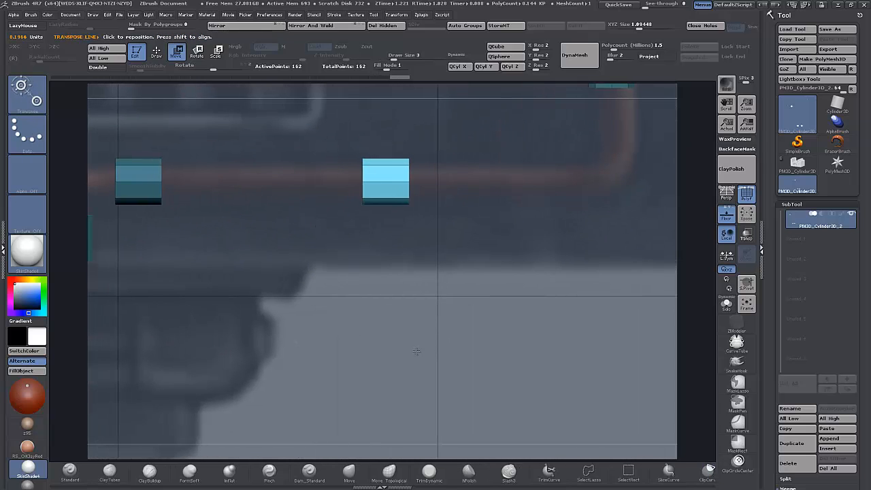
drag(253, 271, 415, 266)
Step: Mask all segments except the middle cylinder on the right vertical run and move that cylinder slightly down toward the bend
alt+drag(415, 297, 335, 429)
ctrl+drag(407, 202, 417, 216)
ctrl+drag(464, 171, 562, 268)
shift+drag(518, 217, 517, 325)
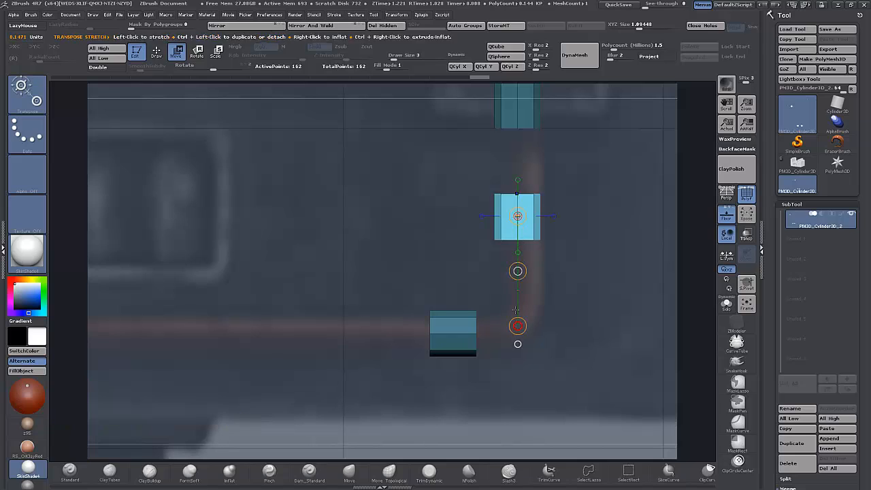
shift+drag(517, 271, 523, 299)
Step: Mask all segments except the horizontal cylinder beside the left bend and move that cylinder slightly closer to the bend
alt+right_drag(186, 367, 484, 291)
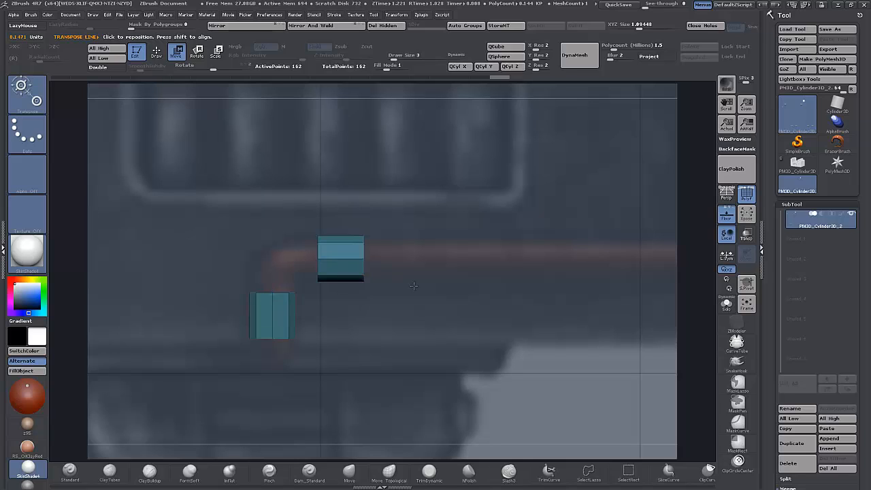
ctrl+drag(413, 285, 426, 298)
mouse_move(430, 210)
ctrl+shift+mouse_down()
mouse_move(333, 280)
mouse_move(434, 299)
ctrl+shift+mouse_up()
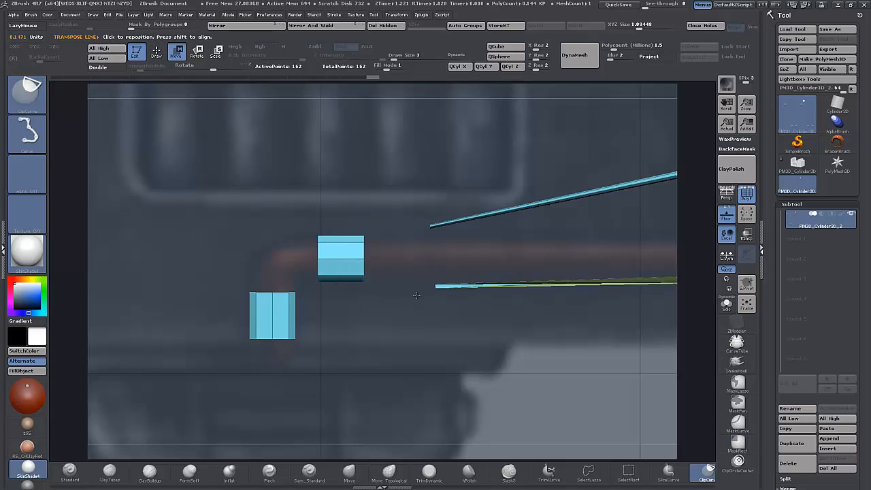
key(ctrl)
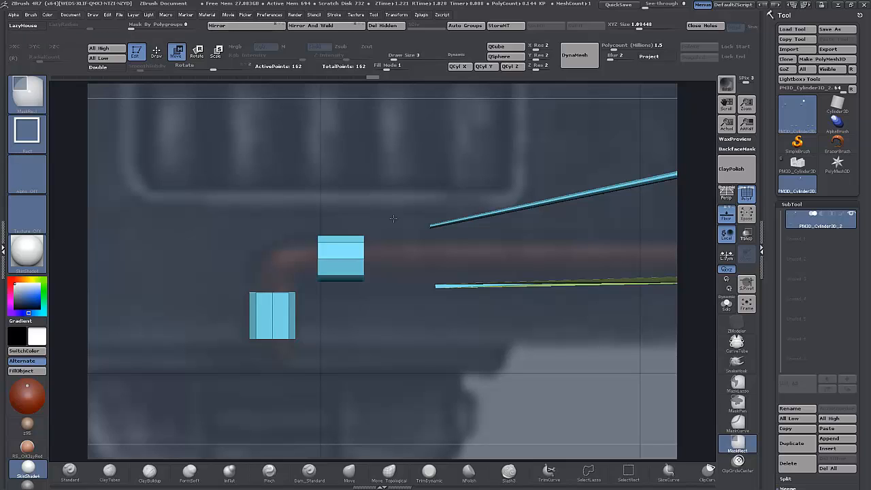
mouse_move(393, 218)
ctrl+mouse_down()
mouse_move(301, 281)
mouse_move(252, 261)
mouse_move(290, 265)
ctrl+mouse_up()
ctrl+click(349, 286)
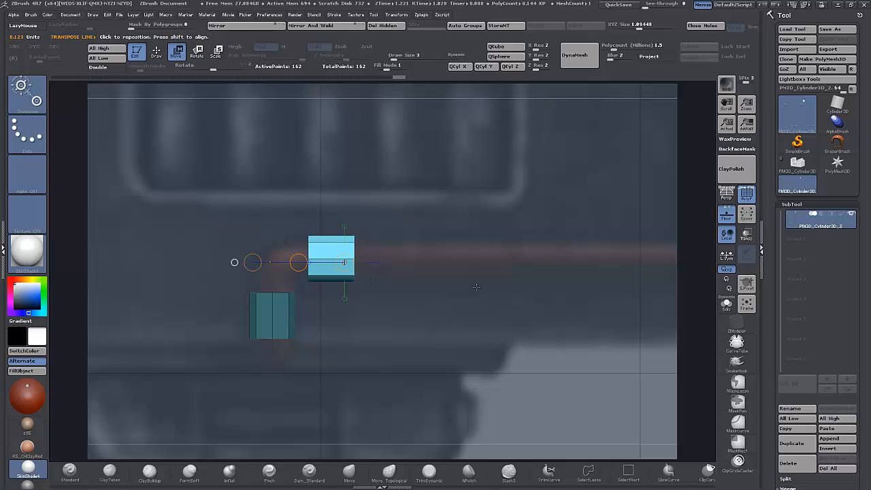
Step: Clear the mask and use ZModeler's Delete polygon action to remove the facing end caps of the two cylinders at the right bend
alt+drag(518, 287, 146, 315)
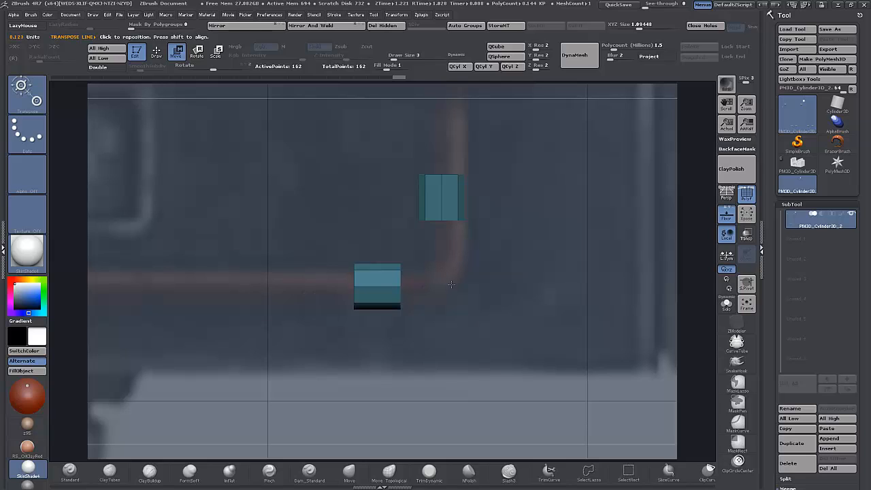
alt+drag(513, 223, 496, 250)
ctrl+drag(487, 257, 508, 269)
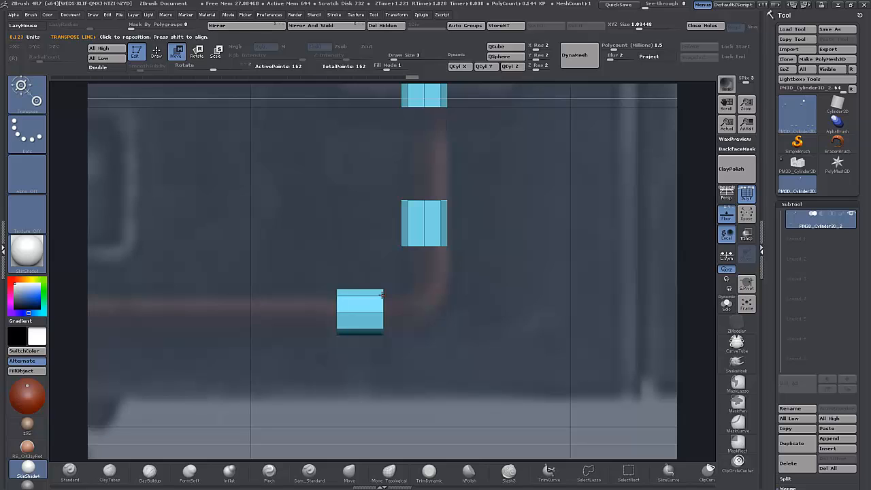
click(383, 295)
drag(526, 331, 413, 346)
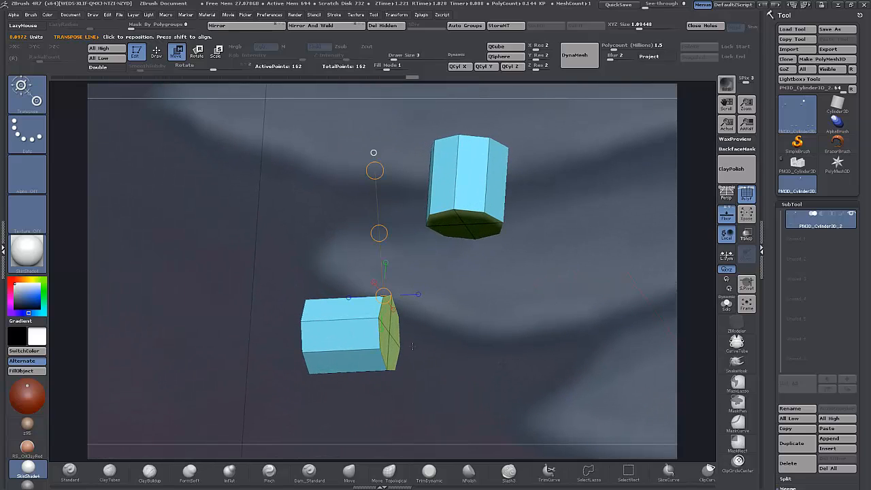
key(q)
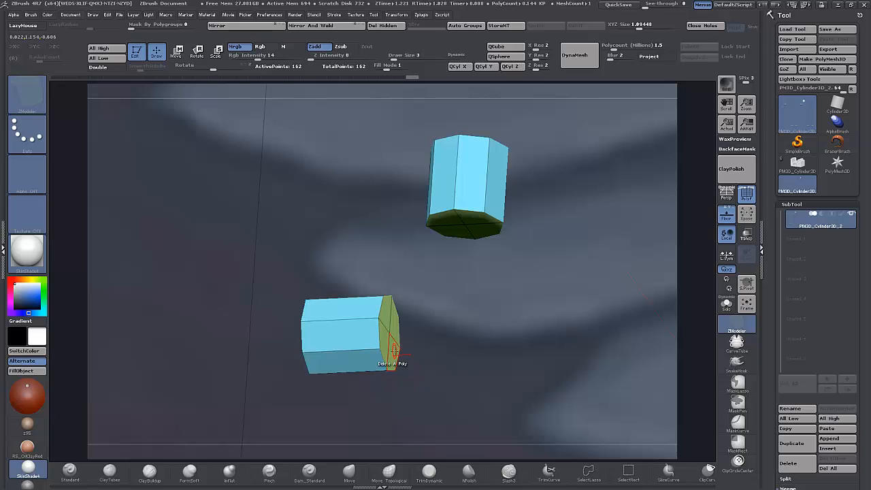
key(space)
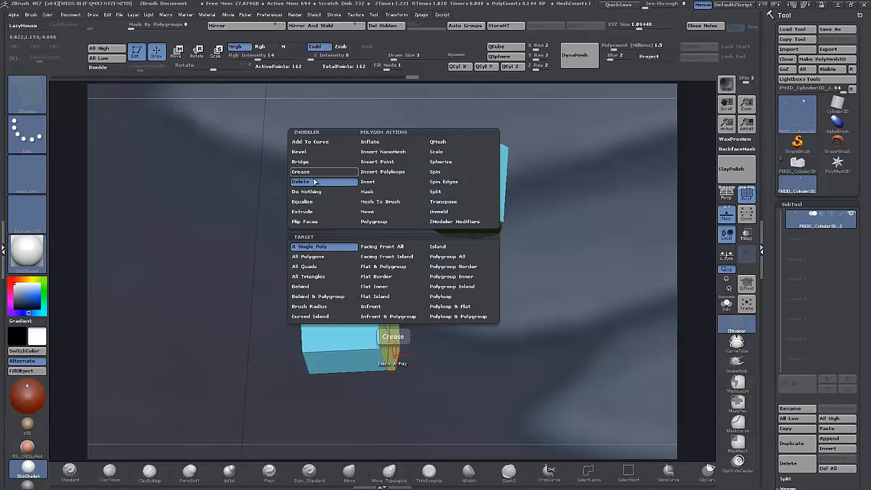
click(377, 297)
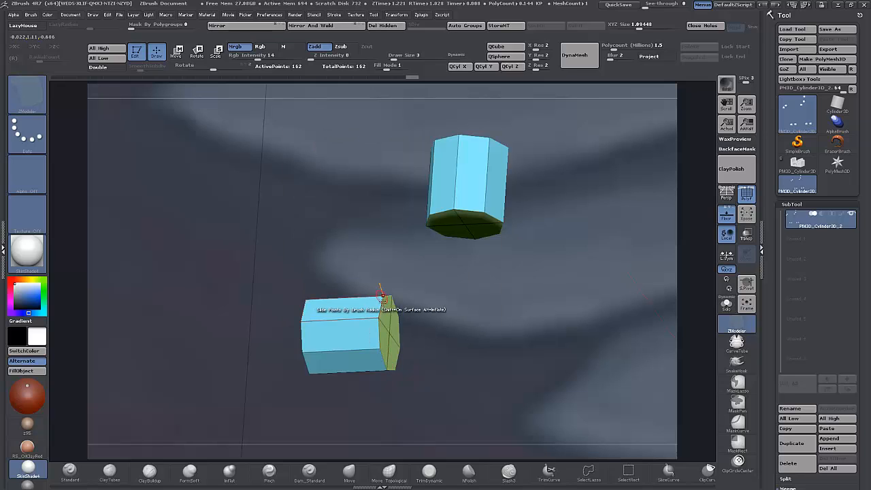
click(382, 298)
click(444, 219)
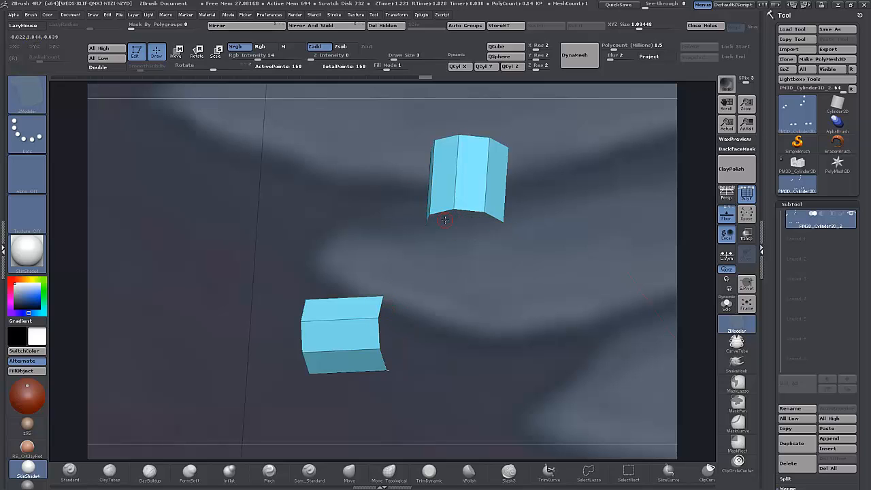
Step: Enable double-sided display for the pipe segments in the display properties
drag(766, 376, 767, 270)
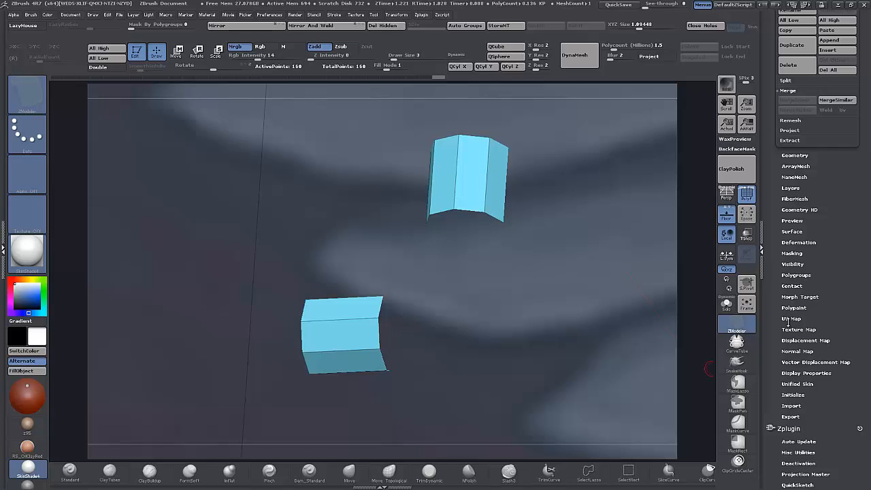
click(796, 373)
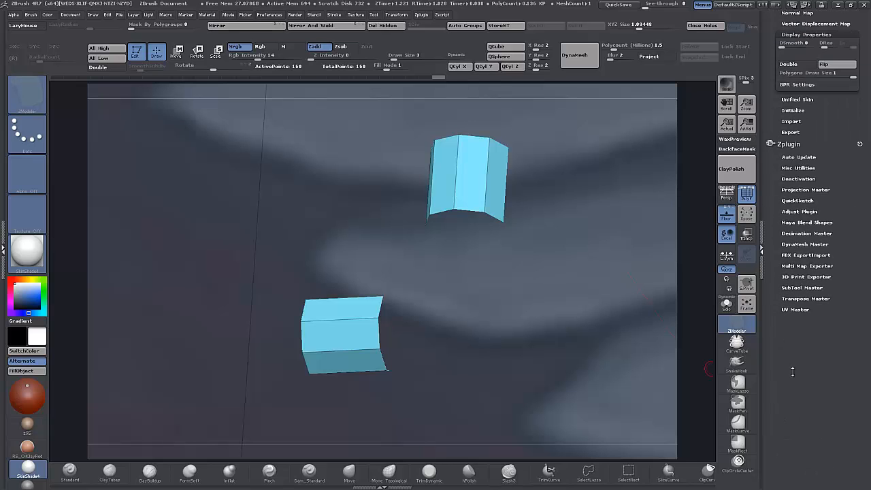
click(793, 64)
Step: Set the ZModeler edge action to Bridge with the Two Holes target
drag(485, 381, 482, 385)
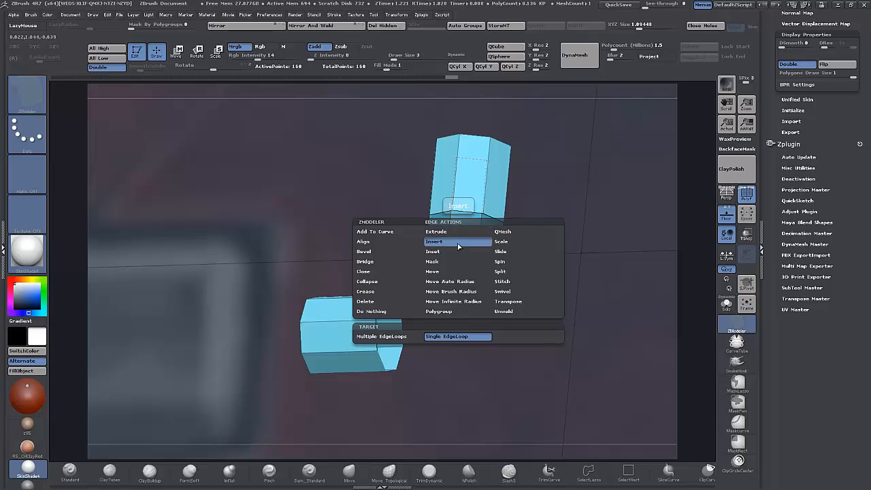
click(400, 261)
click(435, 336)
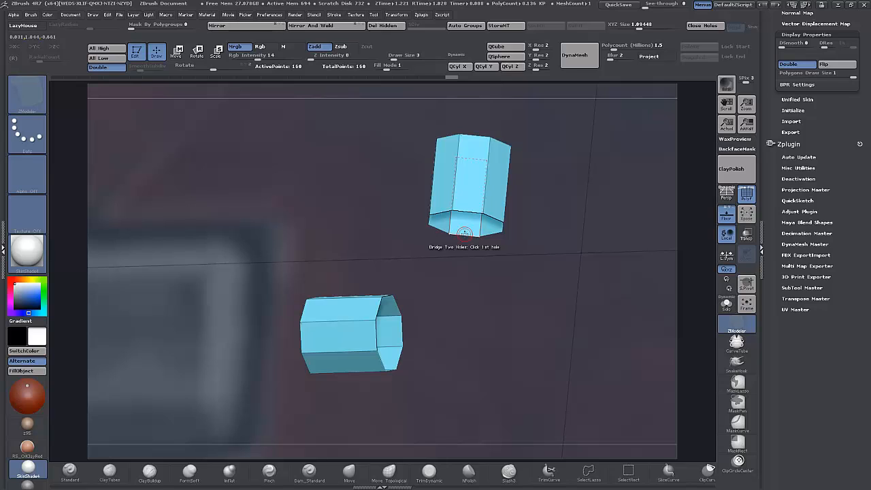
Step: Try to bridge the open ends of the two cylinders at the right bend with a curved elbow
click(464, 234)
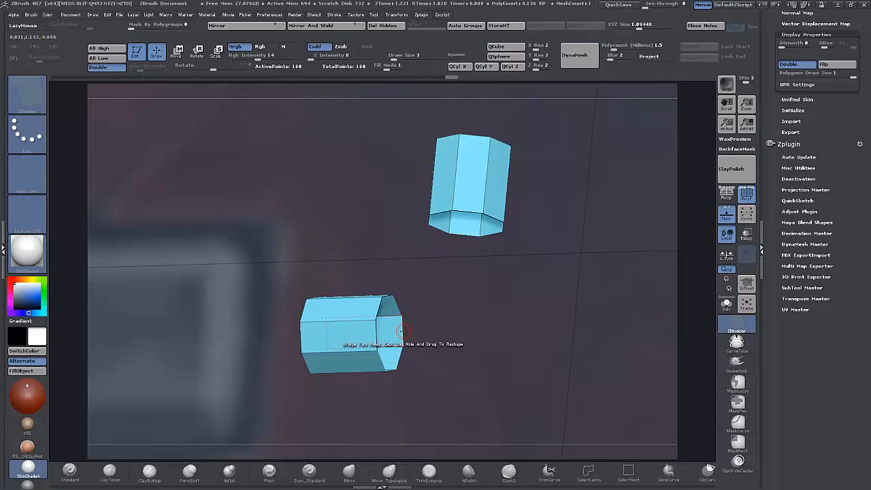
drag(400, 331, 490, 355)
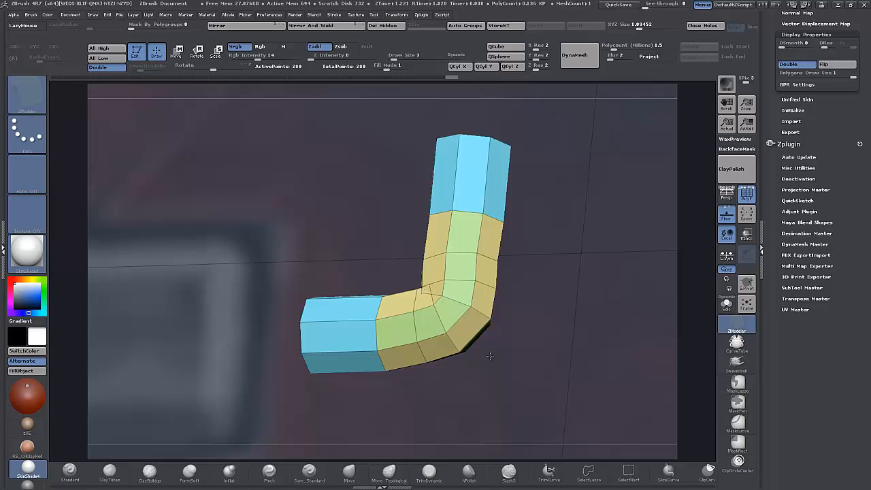
shift+drag(555, 300, 534, 297)
ctrl+shift+click(534, 297)
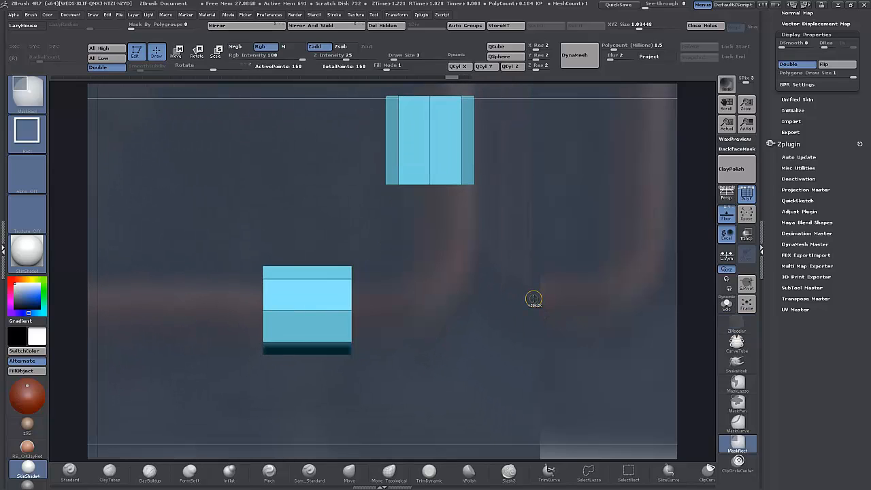
Step: Mask everything except the horizontal cylinder before the right bend and move it along the pipe away from the bend
ctrl+shift+drag(283, 278, 385, 370)
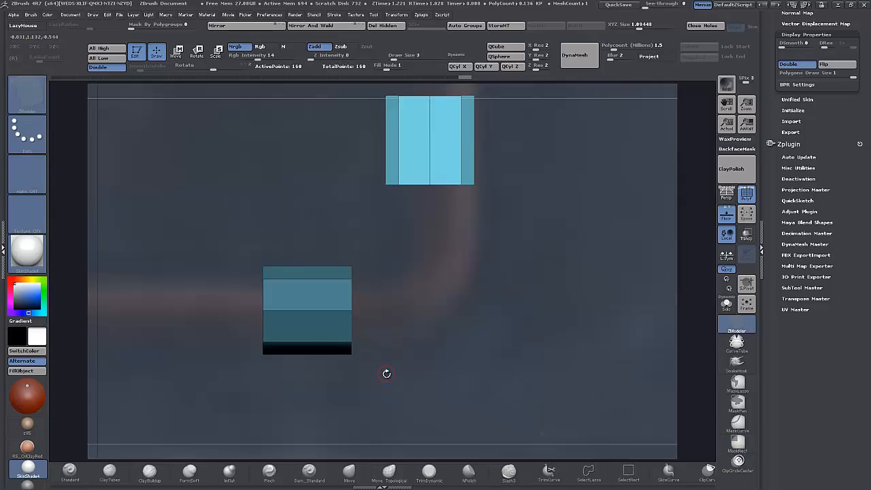
ctrl+shift+click(418, 307)
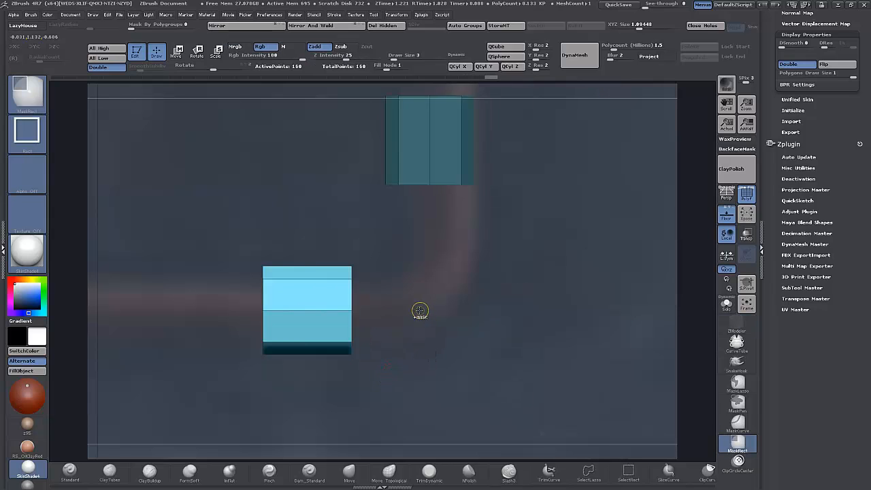
click(176, 51)
drag(292, 305, 456, 305)
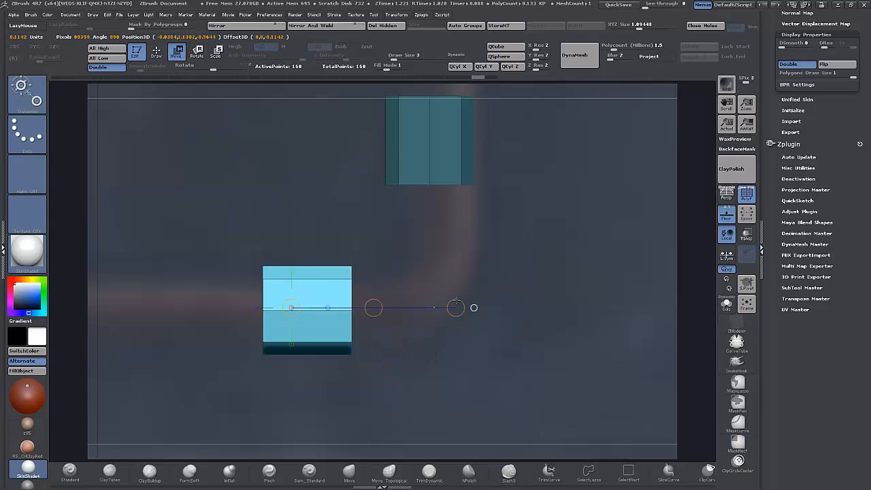
drag(372, 306, 336, 314)
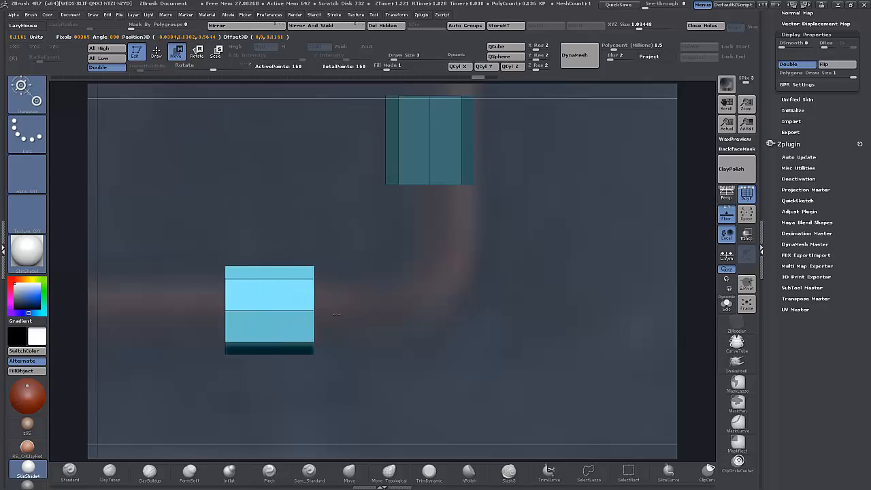
Step: Clear the mask and bridge the open ends of the two cylinders at the right bend into a curved elbow
click(163, 57)
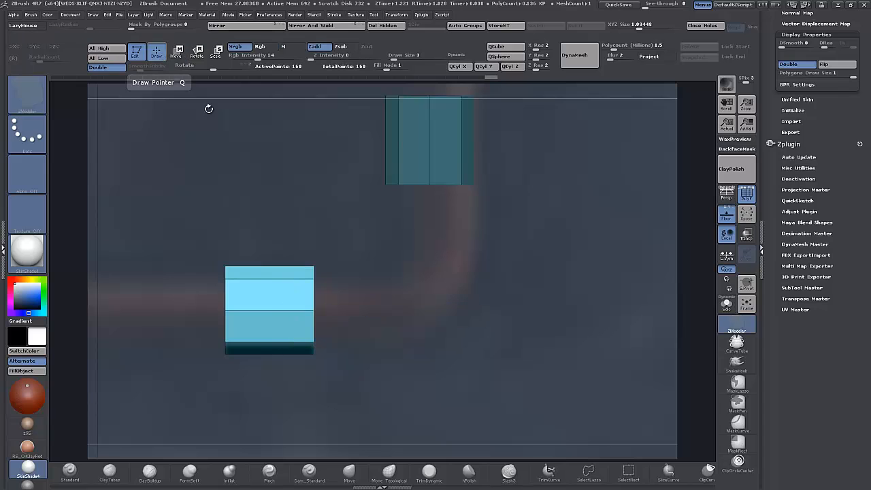
drag(437, 294, 335, 291)
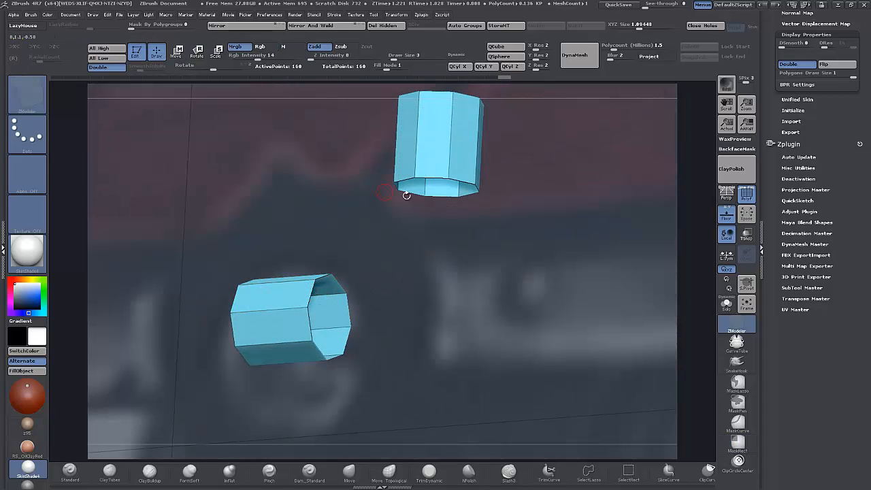
drag(434, 178, 436, 224)
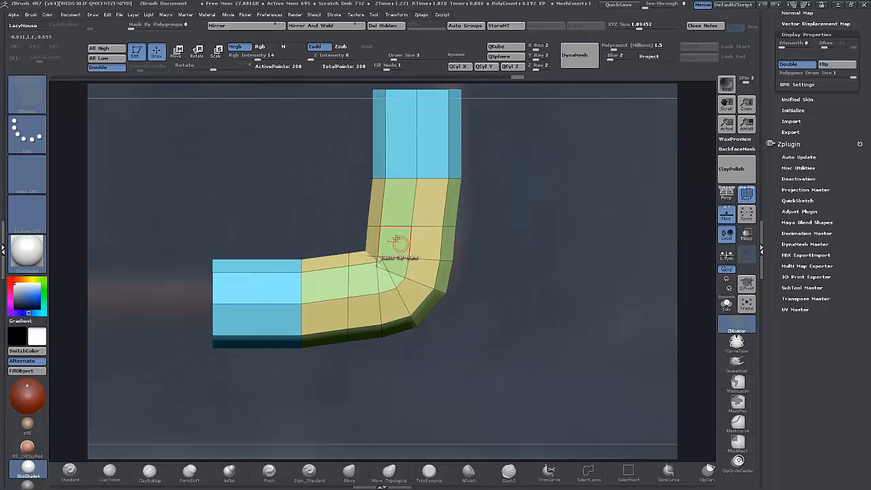
Step: Slide the elbow's edge loops away from the corner toward both straight cylinders, leaving one wide diagonal section at the bend
key(space)
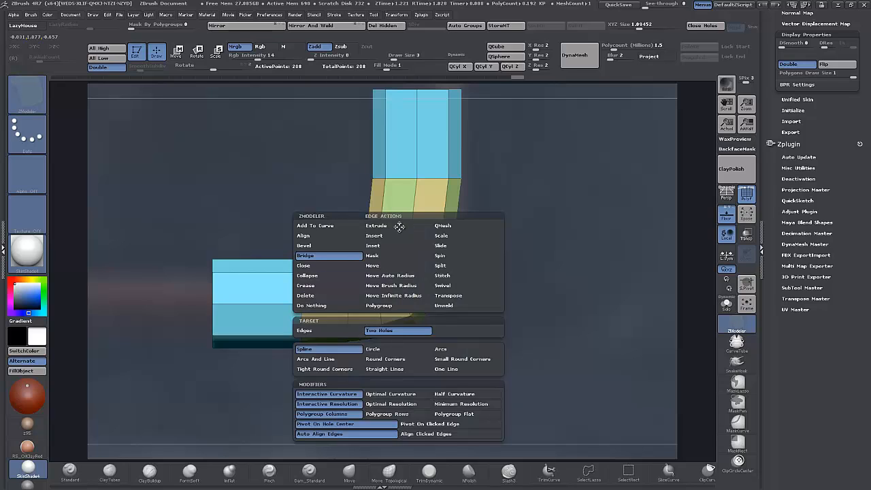
click(441, 245)
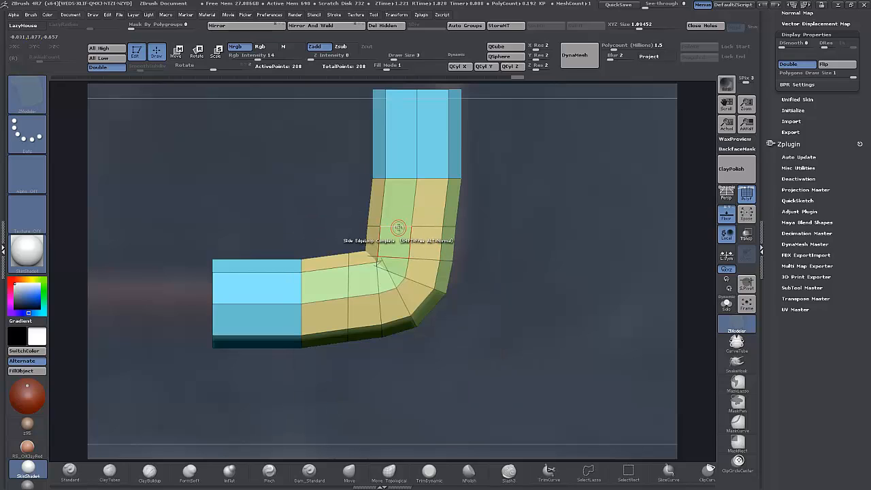
drag(398, 226, 406, 211)
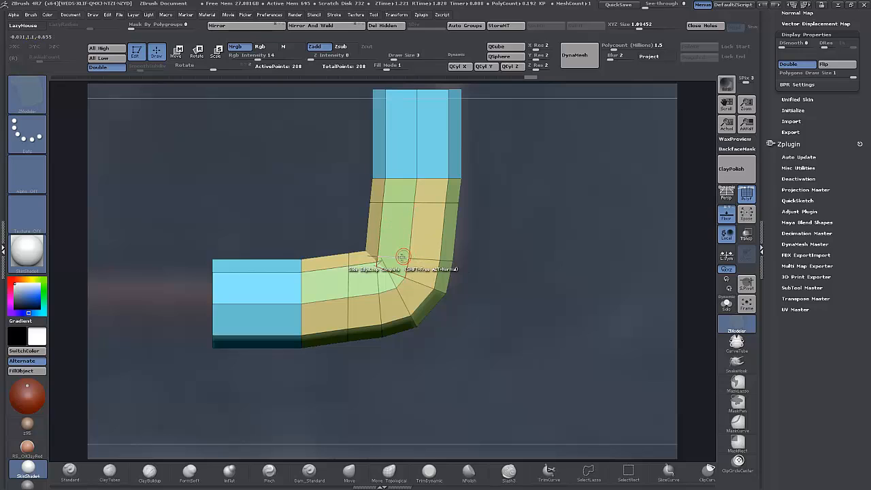
drag(404, 252, 407, 221)
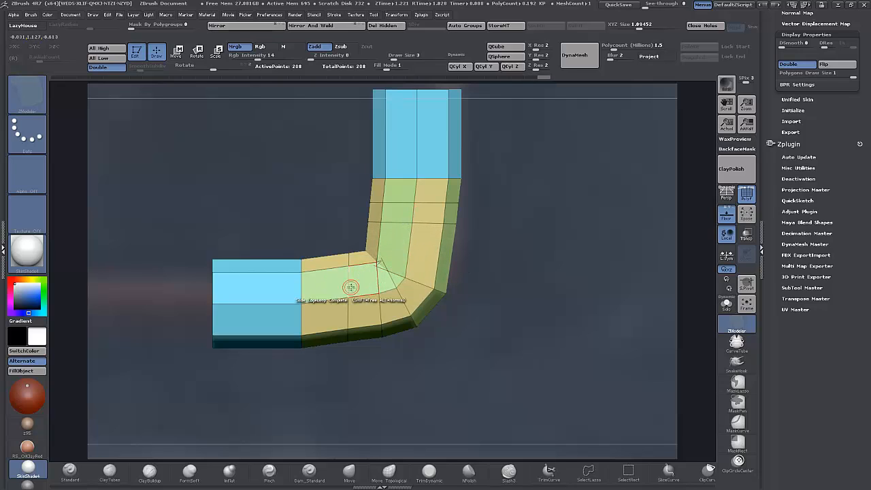
mouse_move(349, 288)
mouse_down()
mouse_move(328, 293)
mouse_move(354, 287)
mouse_up()
drag(415, 281, 363, 275)
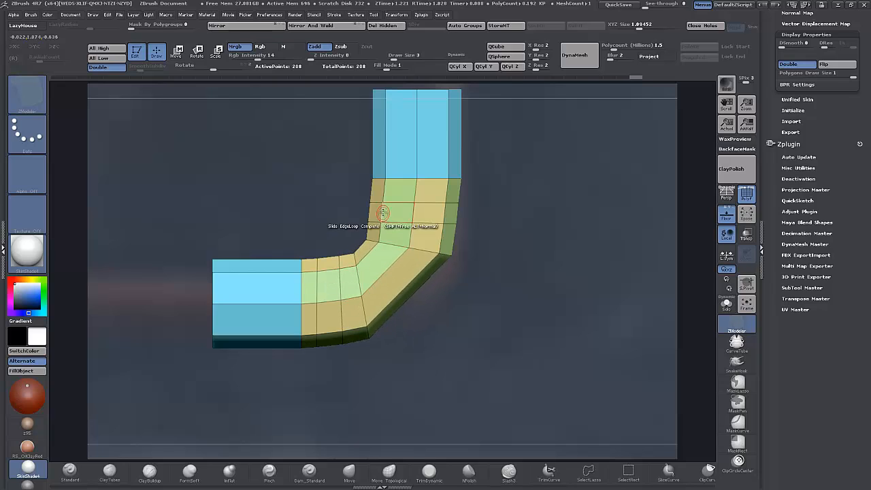
mouse_move(396, 202)
mouse_down()
mouse_move(400, 195)
mouse_move(399, 212)
mouse_up()
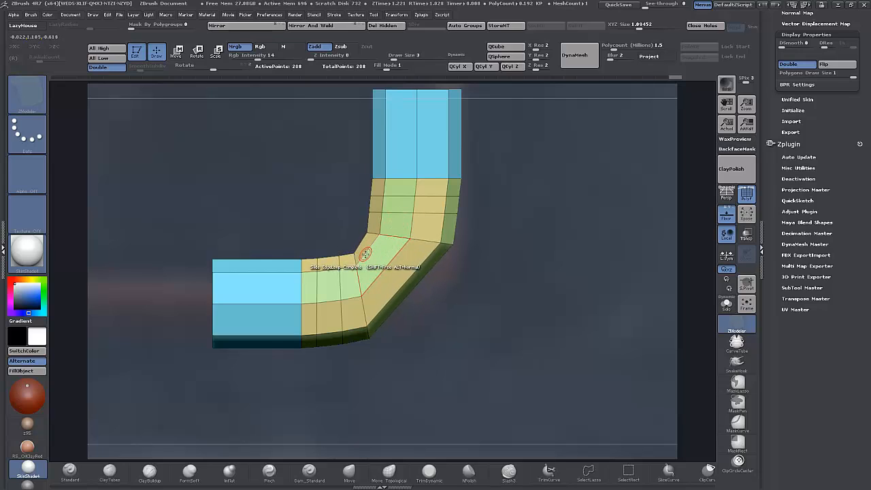
Step: Insert two single edge loops across the wide diagonal section of the elbow
key(space)
click(343, 242)
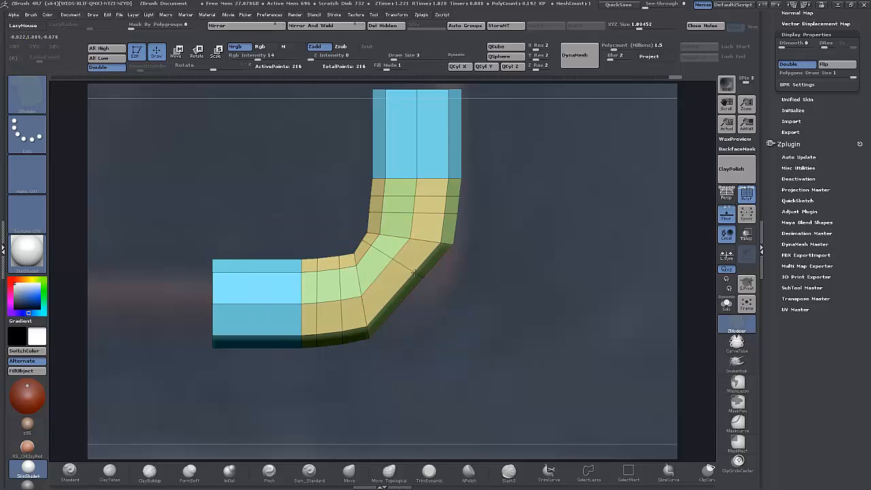
click(392, 300)
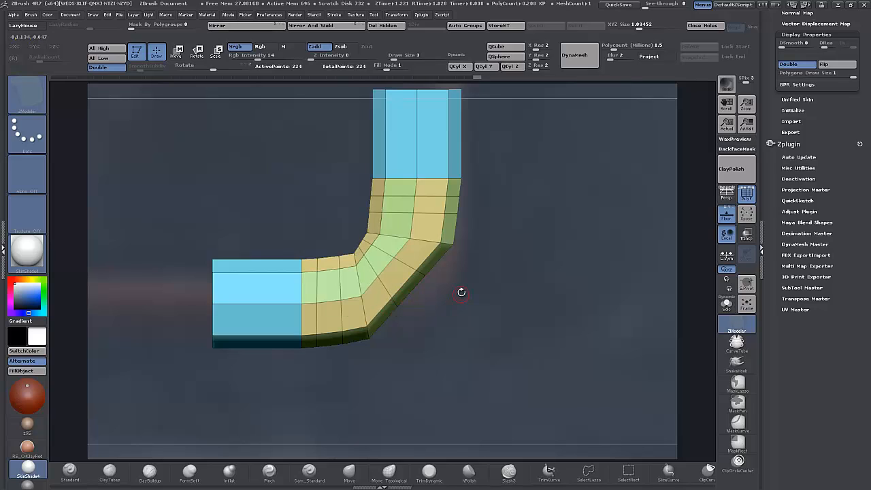
key(ctrl)
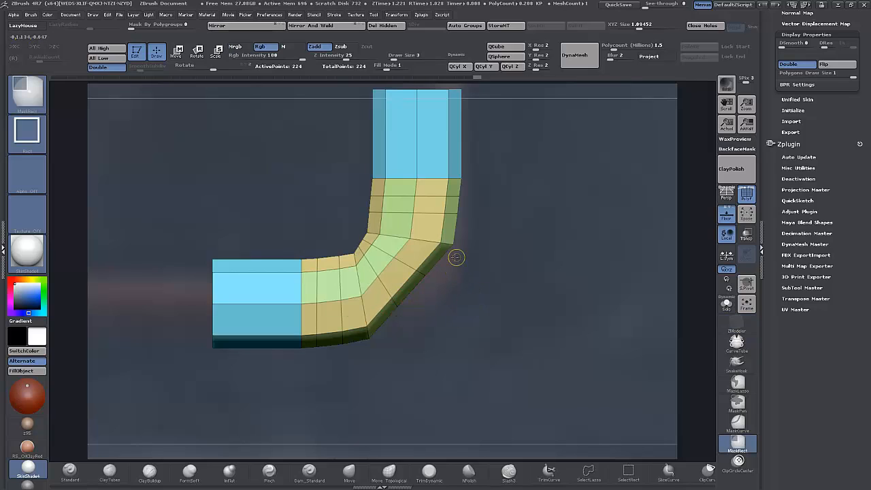
ctrl+drag(455, 256, 410, 286)
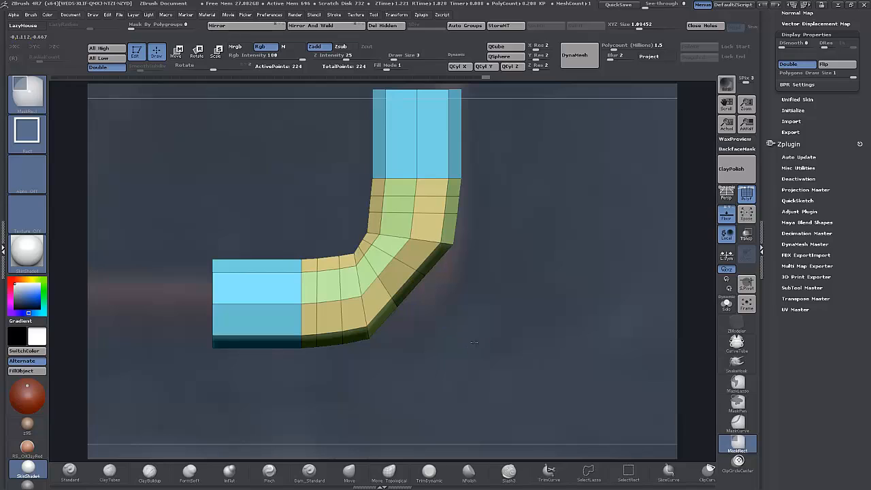
ctrl+click(474, 342)
key(w)
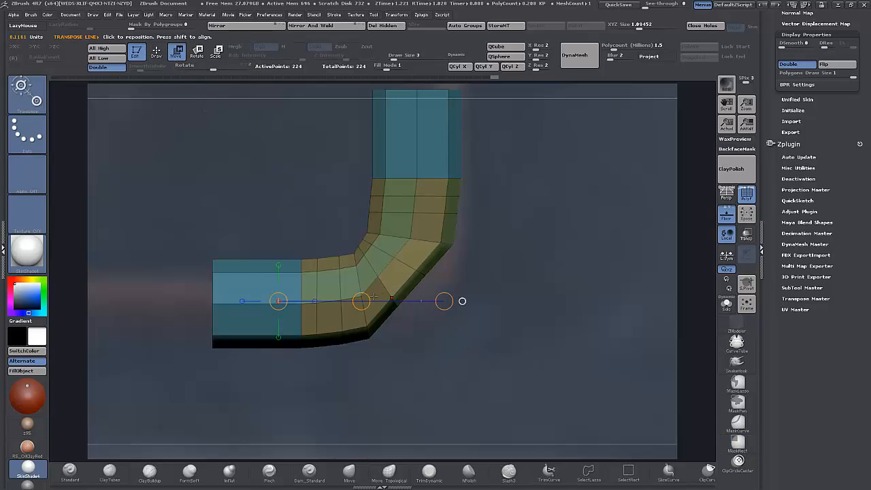
drag(362, 301, 368, 304)
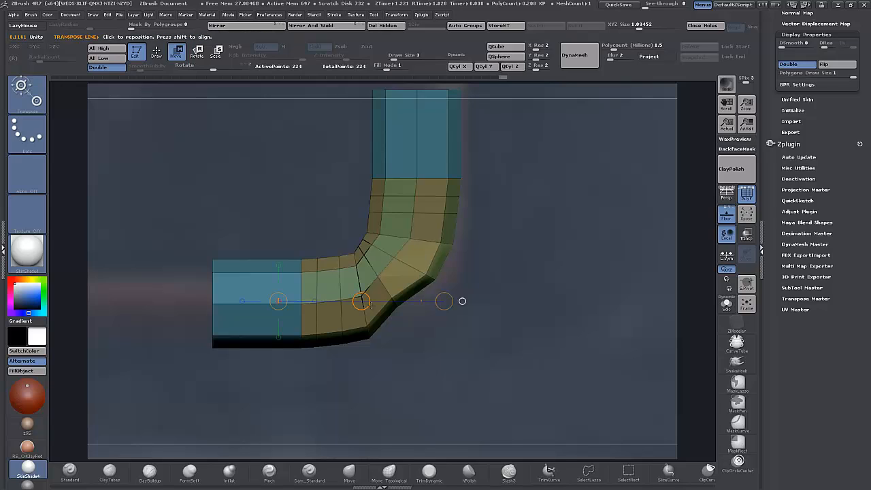
key(ctrl+z)
ctrl+drag(469, 349, 449, 319)
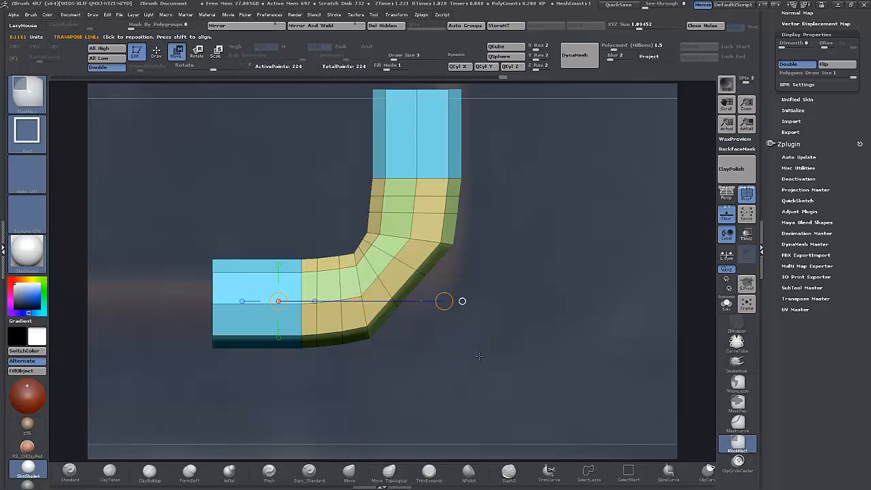
key(q)
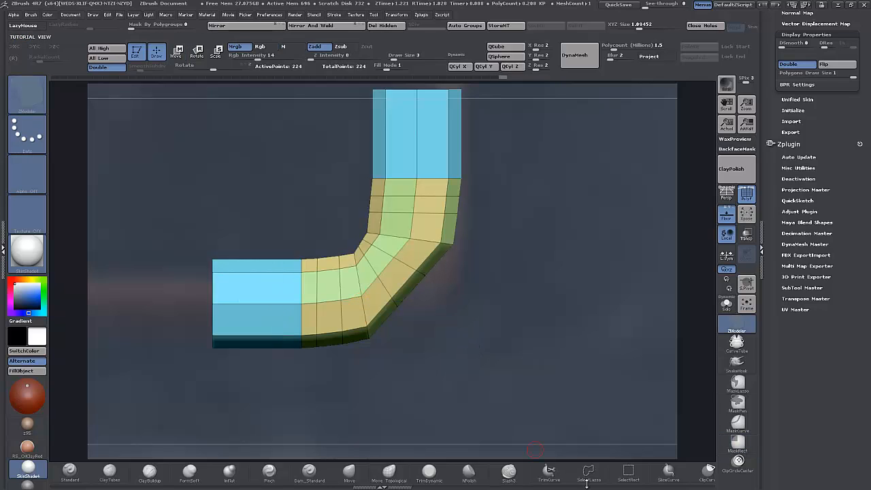
Step: Isolate the two inserted edge loops in the middle of the elbow with a lasso mask, move them slightly outward, and clear the mask
click(738, 443)
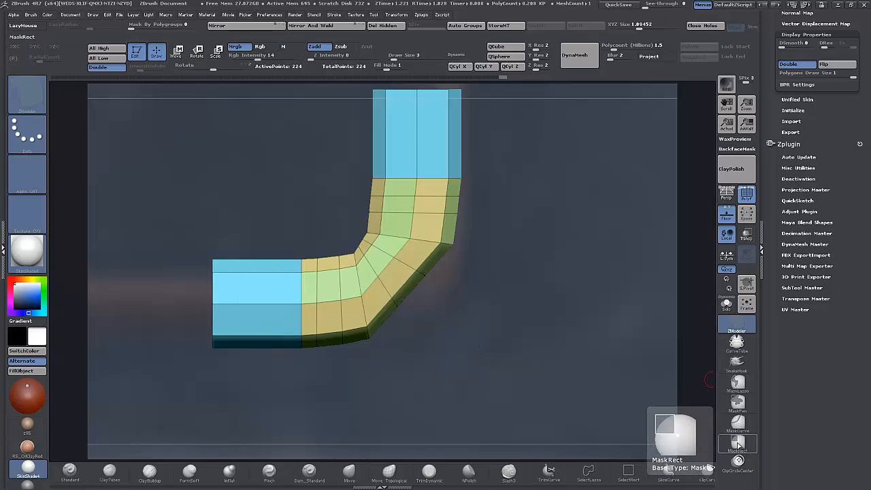
click(738, 383)
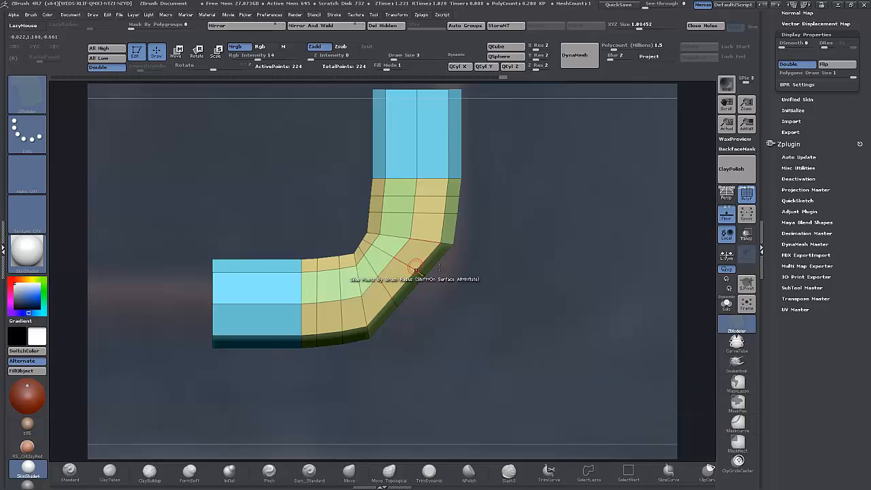
mouse_move(441, 266)
ctrl+mouse_down()
mouse_move(375, 240)
mouse_move(361, 265)
mouse_move(415, 326)
mouse_move(462, 330)
ctrl+mouse_up()
ctrl+click(491, 333)
click(175, 51)
drag(278, 301, 444, 301)
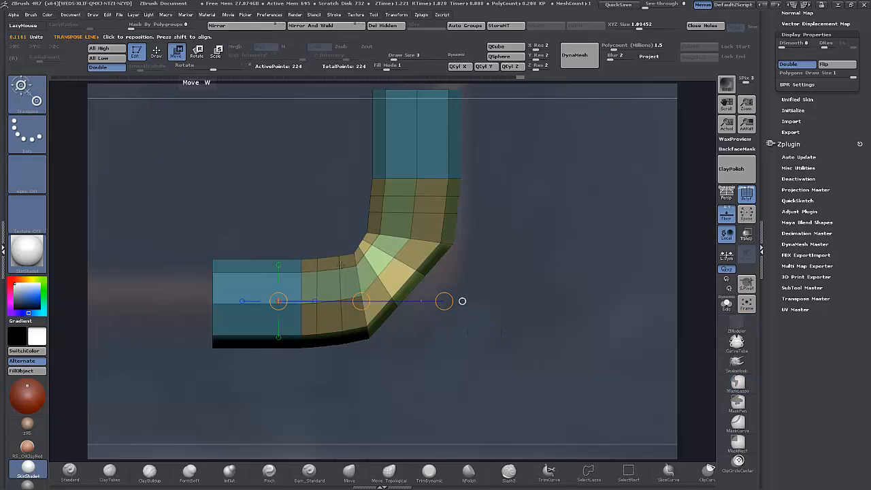
drag(361, 301, 364, 304)
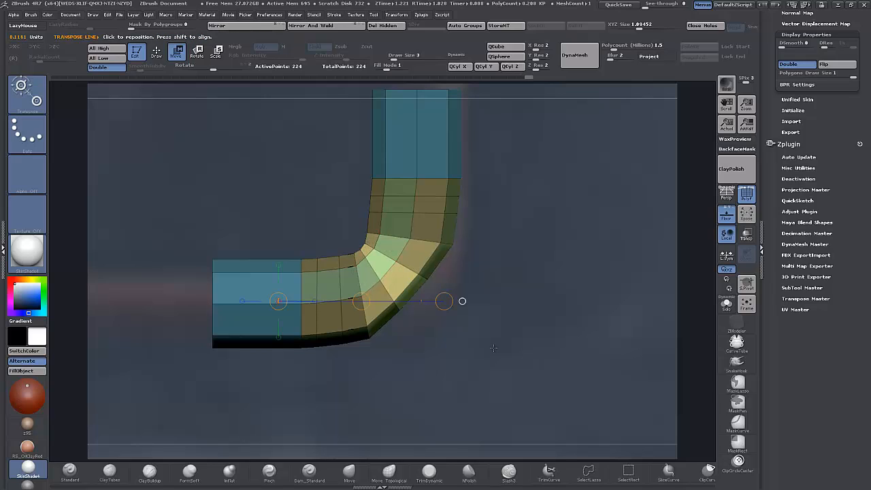
ctrl+drag(515, 317, 526, 330)
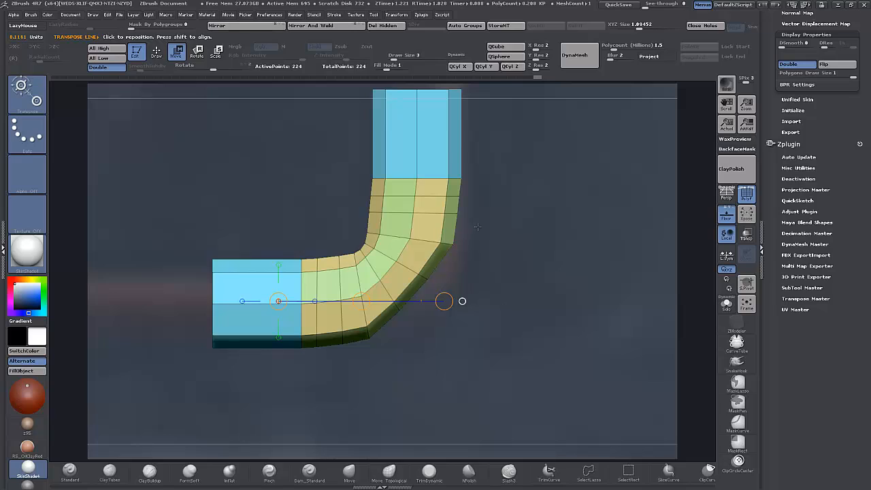
Step: Mask all but the outer points of the edge loop above the diagonal section, shift them slightly down and inward, and clear the mask
mouse_move(477, 228)
ctrl+mouse_down()
mouse_move(430, 261)
mouse_move(421, 240)
ctrl+mouse_up()
ctrl+click(501, 255)
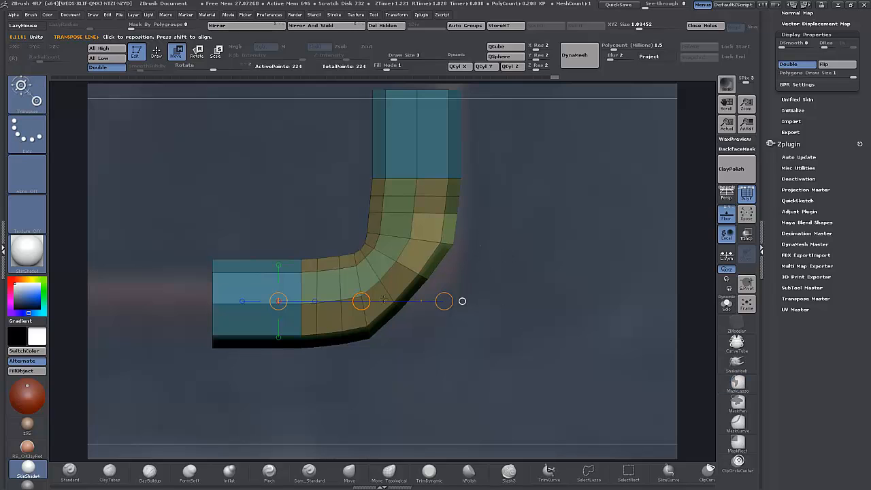
drag(359, 301, 360, 308)
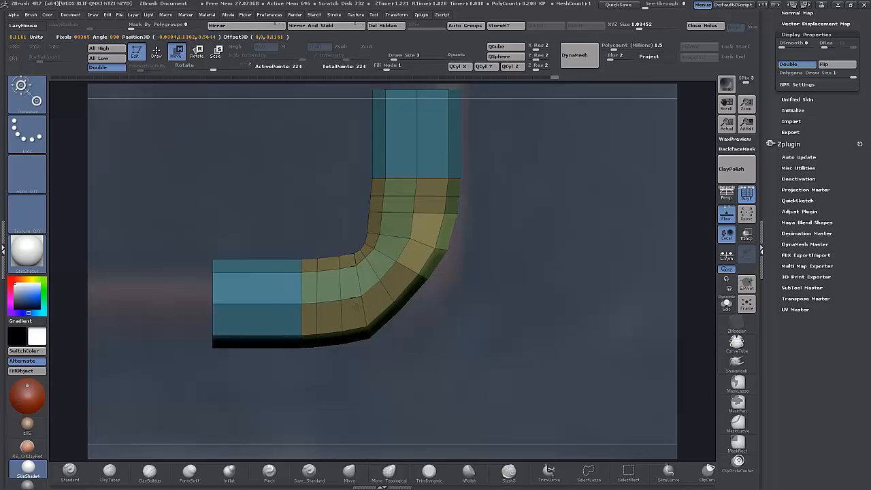
ctrl+click(491, 230)
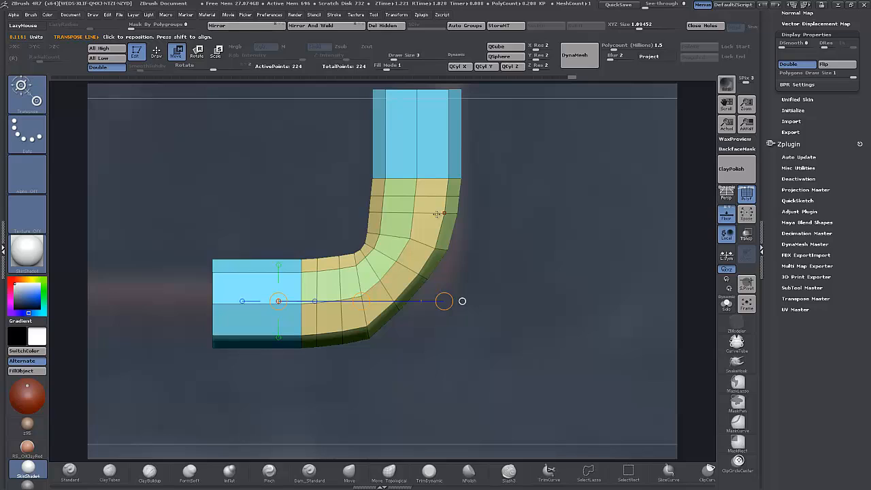
Step: Isolate the outer points of the upper inserted loop with a lasso mask, move them slightly downward, and clear the mask
key(ctrl)
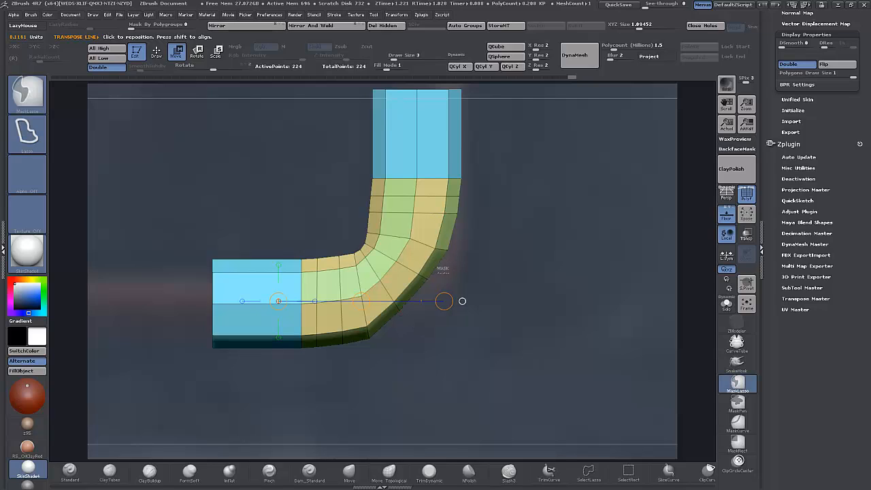
ctrl+drag(417, 284, 412, 277)
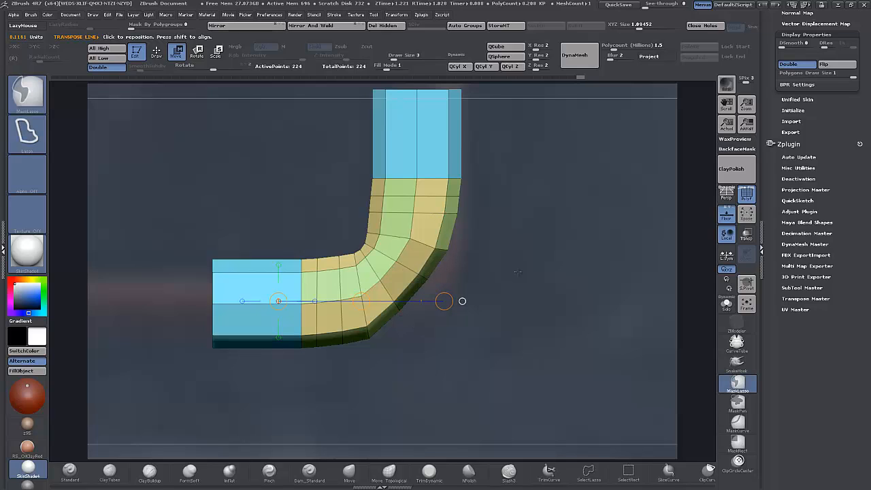
ctrl+click(443, 321)
drag(361, 302, 361, 302)
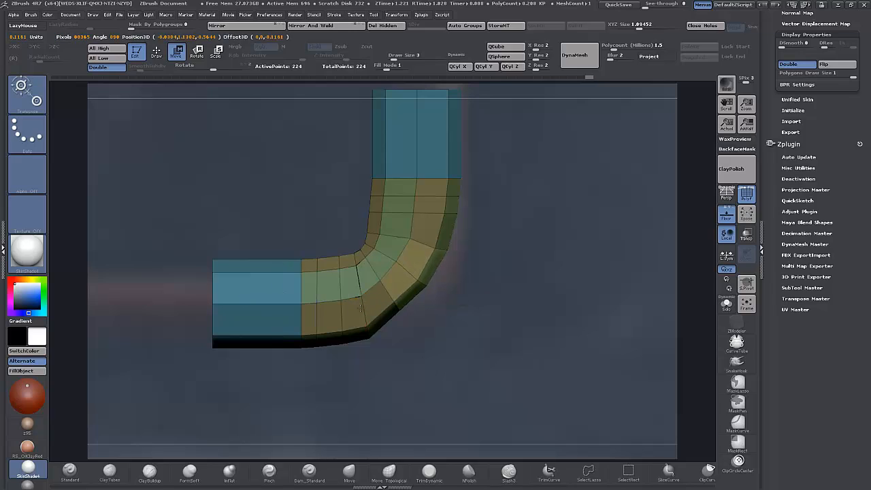
ctrl+click(462, 301)
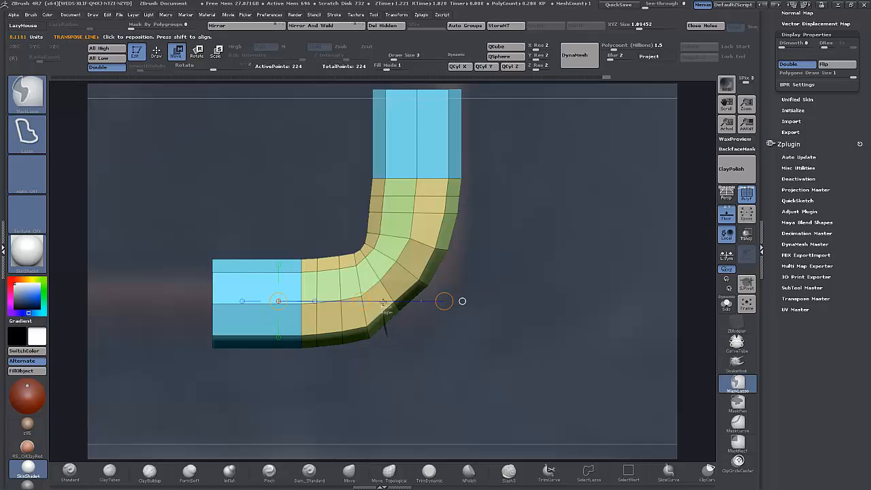
Step: Isolate the outer points of both inserted loops with a lasso mask, push them outward to round the elbow, and clear the mask
mouse_move(383, 301)
ctrl+mouse_down()
mouse_move(419, 336)
mouse_move(410, 347)
ctrl+mouse_up()
ctrl+click(417, 353)
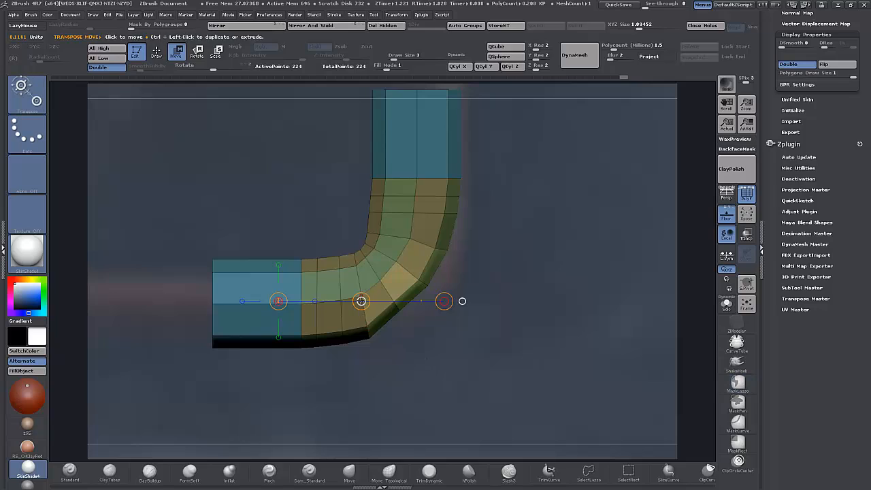
drag(361, 301, 360, 306)
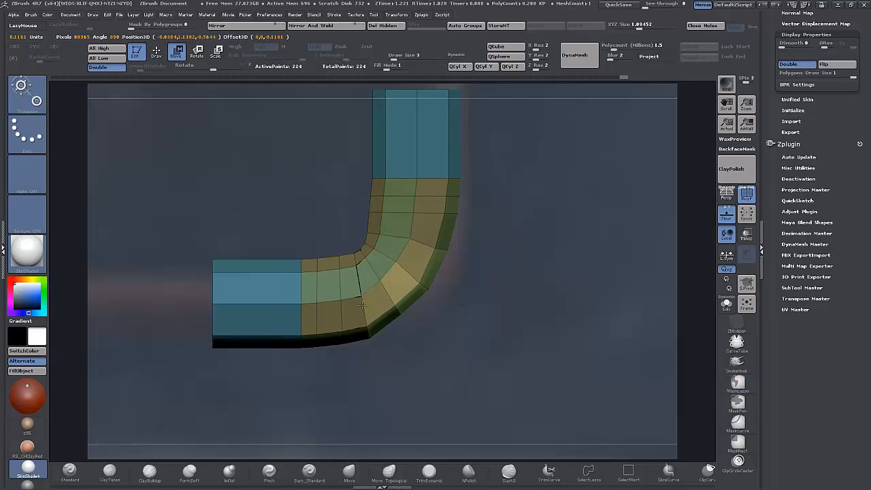
ctrl+click(468, 368)
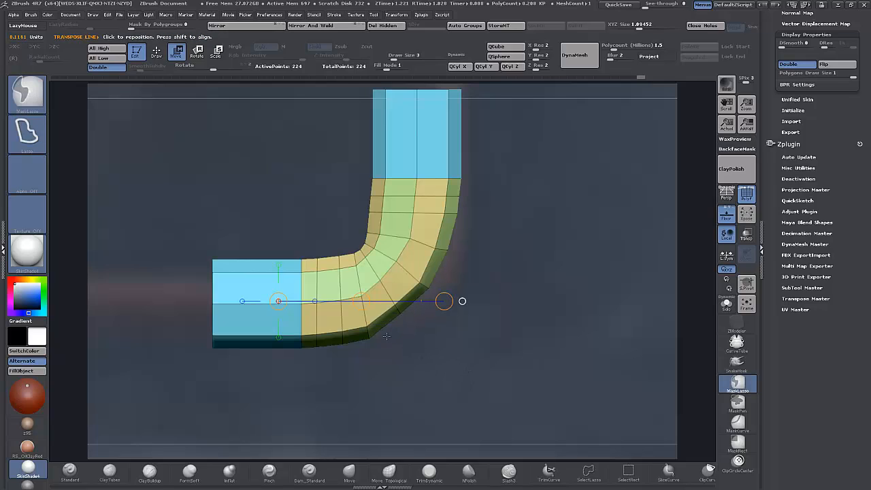
Step: Mask all but the outer points of the lower inserted loop, push them outward along the bend's curve, and clear the mask
mouse_move(407, 348)
ctrl+mouse_down()
mouse_move(378, 323)
mouse_move(421, 309)
mouse_move(424, 349)
ctrl+mouse_up()
ctrl+click(386, 360)
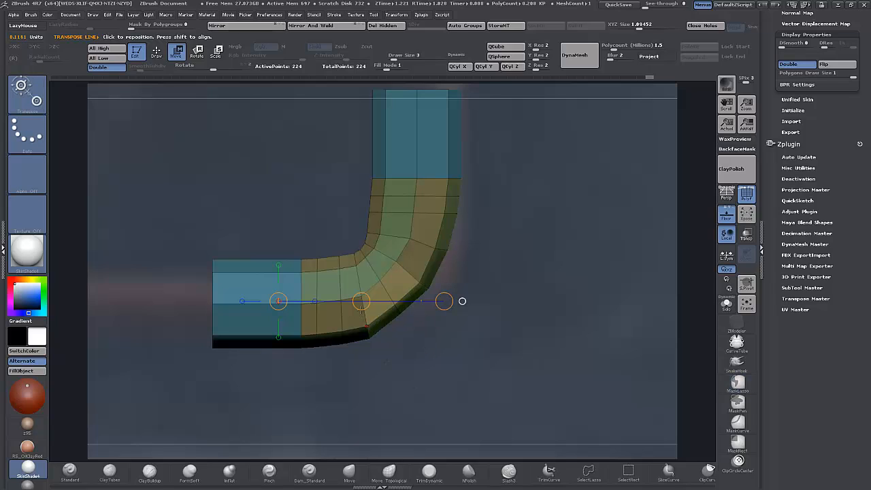
drag(361, 309, 363, 306)
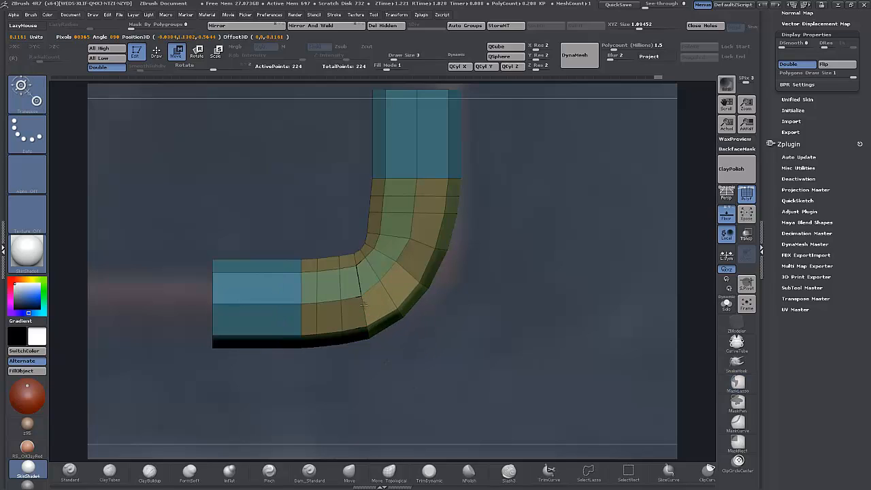
drag(363, 306, 362, 306)
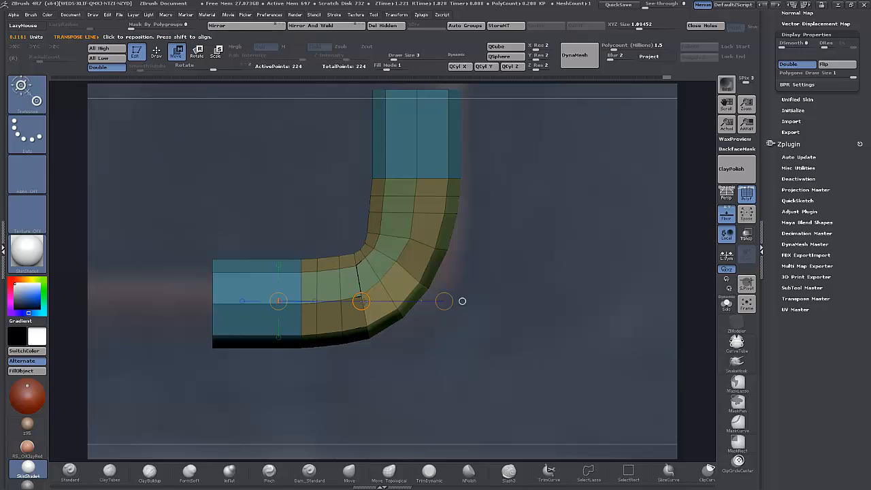
ctrl+click(519, 222)
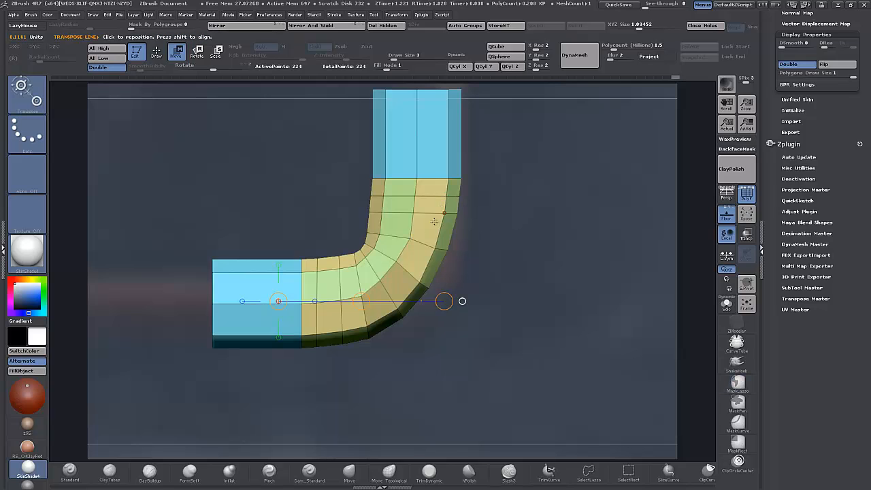
Step: Slide complete edge loops along the elbow with ZModeler to space the sections more evenly around the bend
key(q)
key(space)
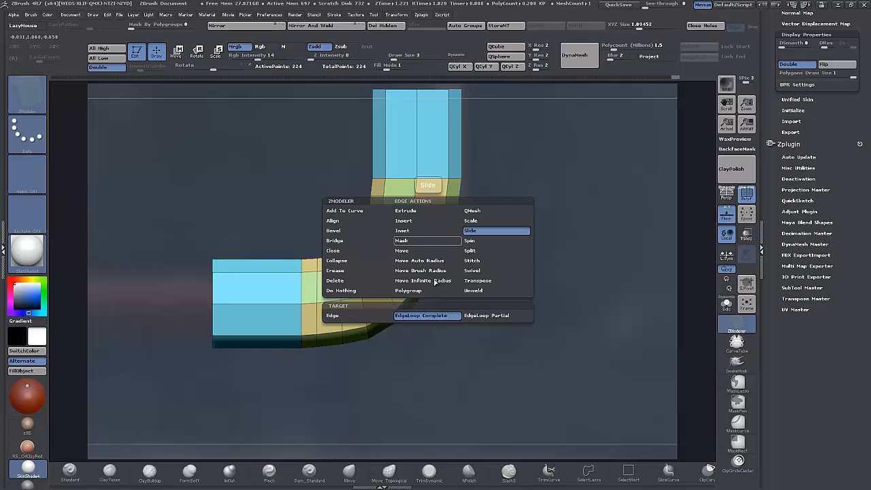
click(469, 230)
drag(432, 214, 432, 217)
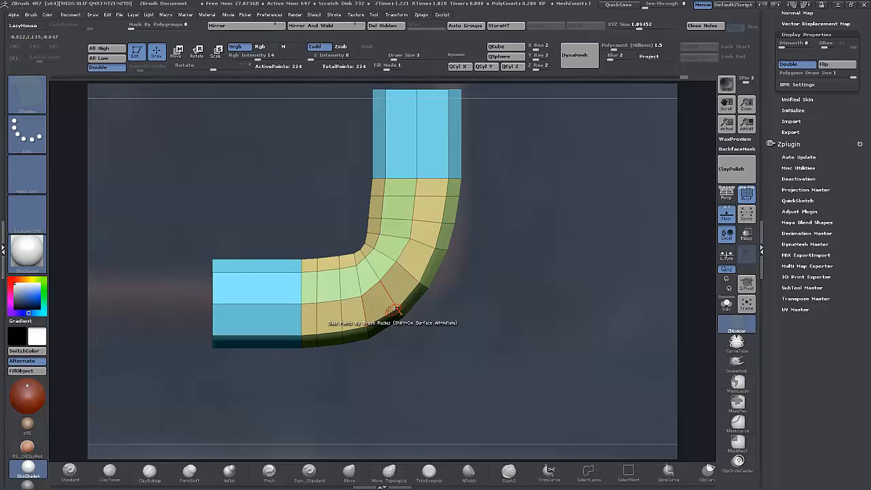
drag(366, 311, 369, 311)
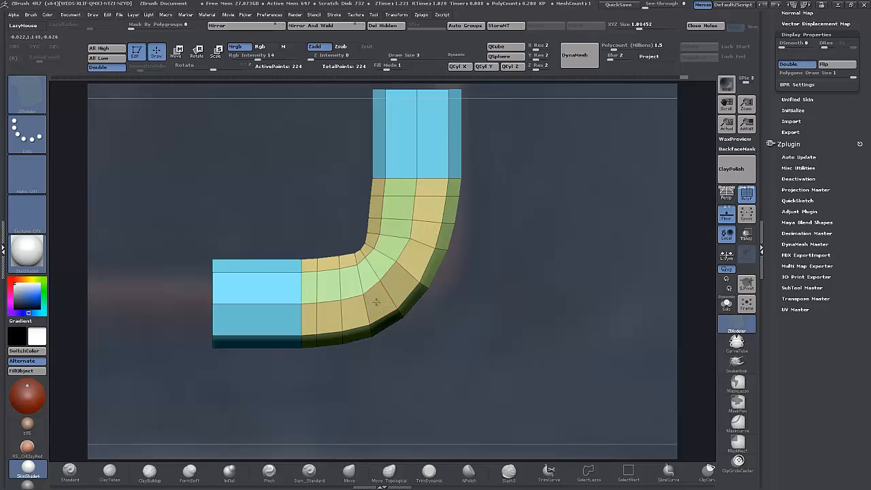
drag(405, 270, 408, 268)
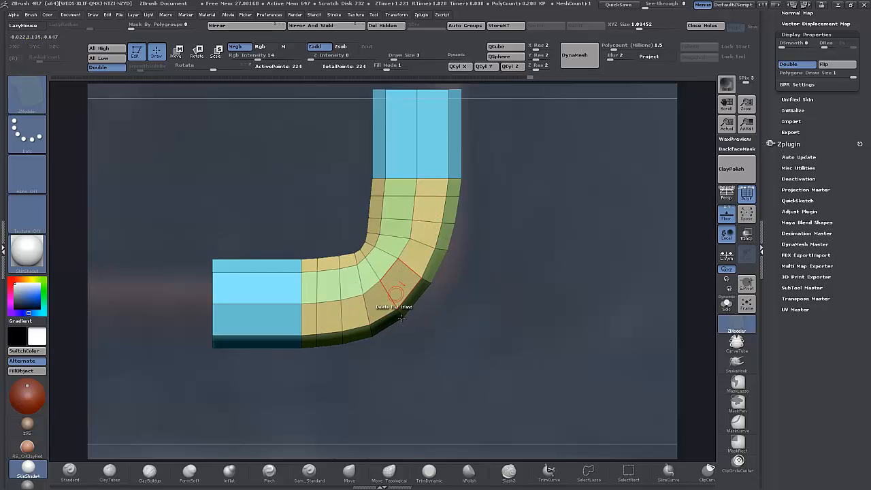
Step: Turn on the dynamic subdivision preview and compare the smoothed elbow with the pipe on the reference
key(d)
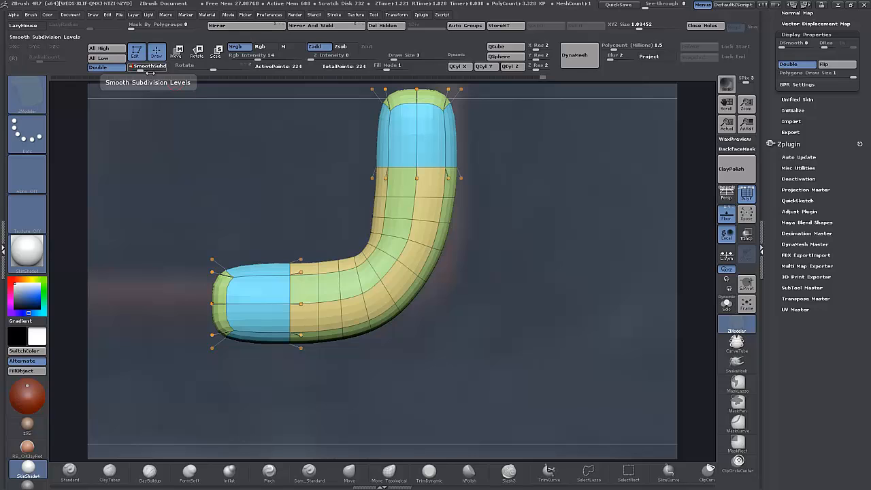
drag(476, 317, 487, 233)
drag(475, 271, 411, 322)
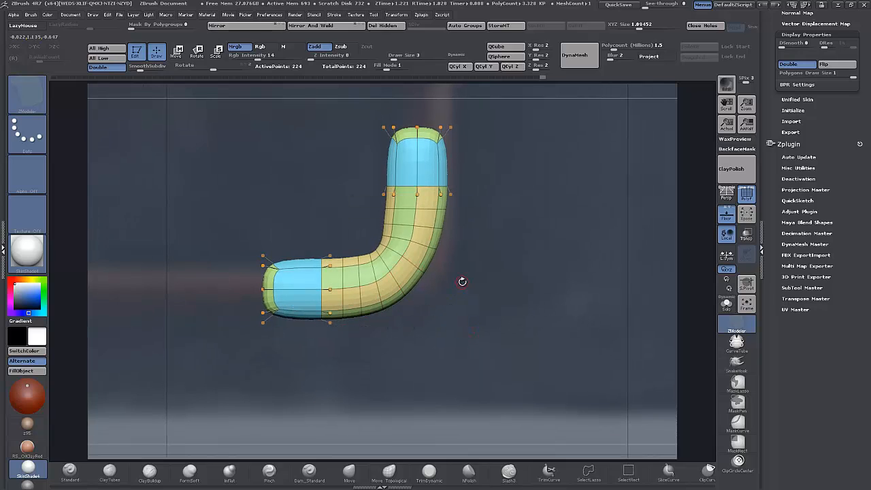
Step: Isolate the outer side of the smoothed bend with a lasso mask and move it slightly outward to match the reference
key(w)
alt+drag(511, 321, 514, 326)
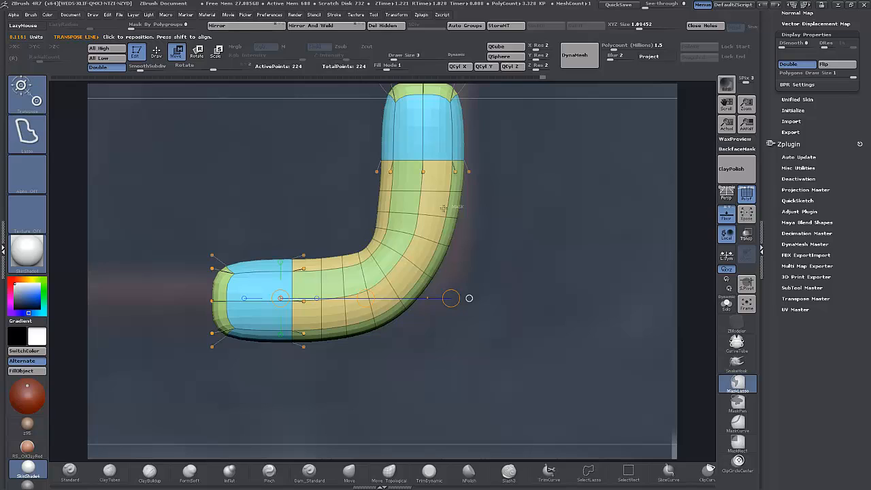
ctrl+drag(477, 208, 465, 230)
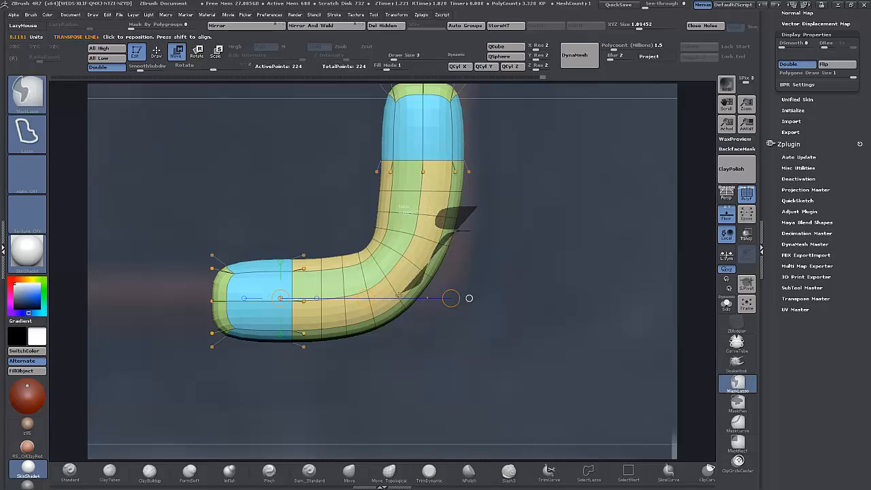
mouse_move(367, 316)
ctrl+mouse_down()
mouse_move(418, 317)
mouse_move(466, 299)
mouse_move(472, 272)
ctrl+mouse_up()
ctrl+drag(480, 226, 485, 221)
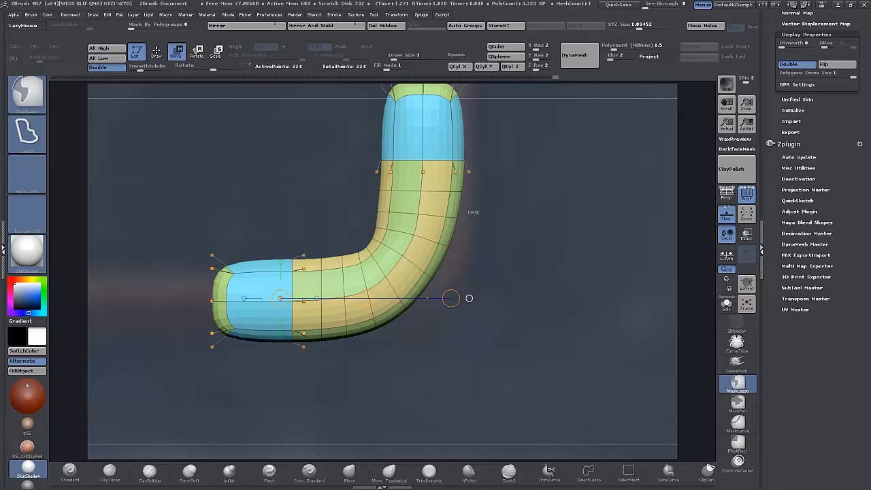
mouse_move(433, 222)
ctrl+mouse_down()
mouse_move(392, 291)
mouse_move(415, 330)
mouse_move(480, 219)
ctrl+mouse_up()
ctrl+click(506, 319)
key(w)
drag(365, 298, 369, 296)
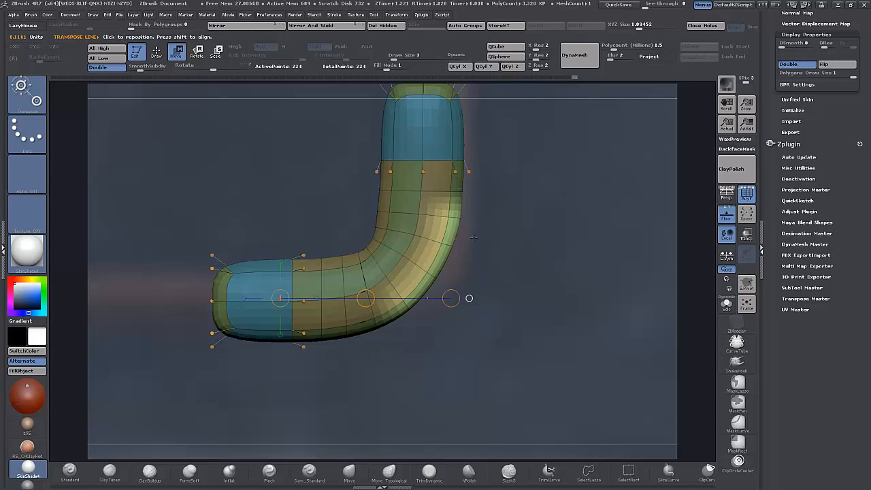
Step: Isolate small areas on the outer side of the bend with lasso masks and nudge them to round the curve against the reference
ctrl+drag(475, 238, 476, 233)
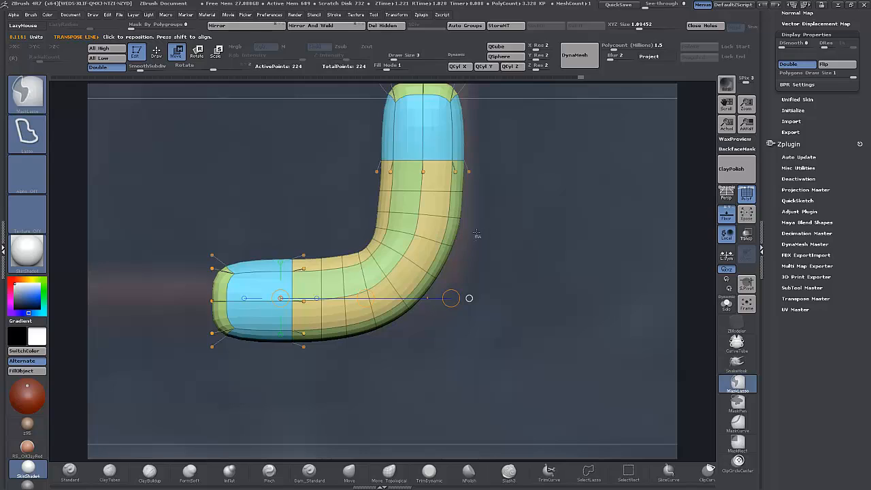
ctrl+drag(428, 285, 481, 240)
mouse_move(425, 250)
ctrl+mouse_down()
mouse_move(455, 294)
mouse_move(464, 291)
ctrl+mouse_up()
ctrl+click(485, 286)
drag(366, 298, 366, 297)
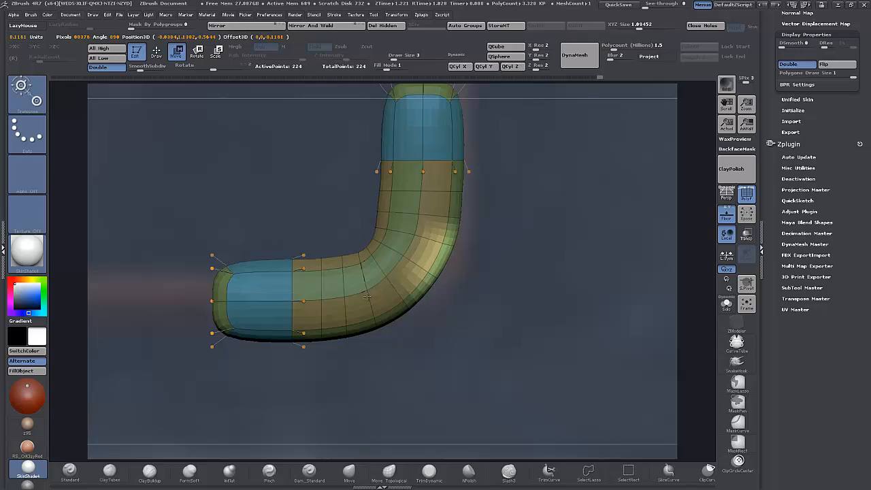
ctrl+click(427, 298)
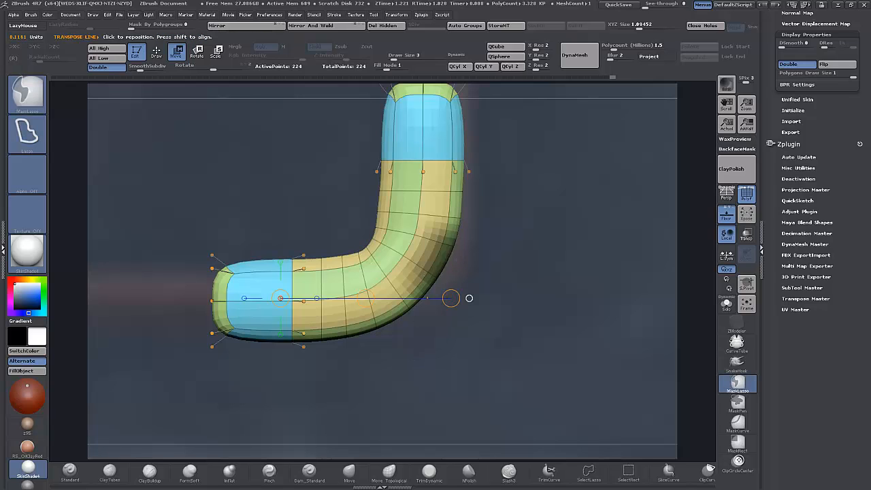
ctrl+drag(476, 265, 408, 268)
drag(365, 298, 367, 299)
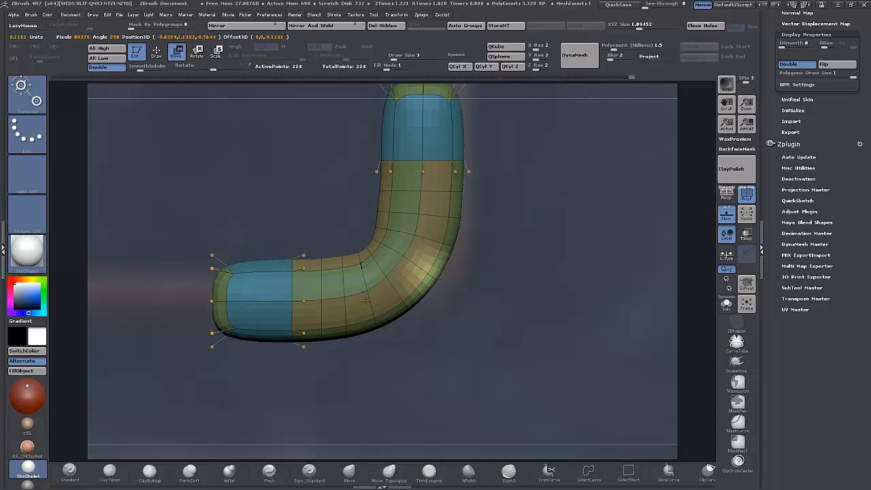
Step: Hide the polyframe and raise the SmoothSubdiv level to examine the smoothed elbow from several angles
alt+drag(508, 328, 503, 297)
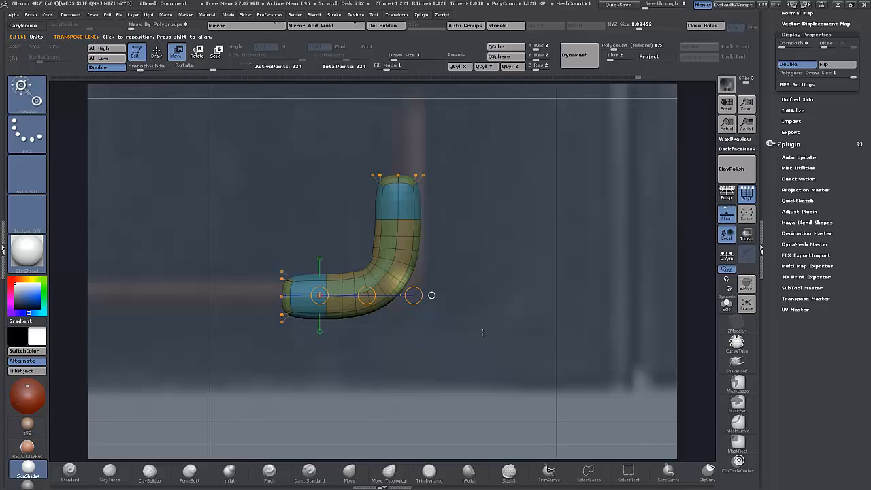
mouse_move(482, 333)
mouse_down()
mouse_move(476, 327)
mouse_move(492, 333)
mouse_move(479, 323)
mouse_up()
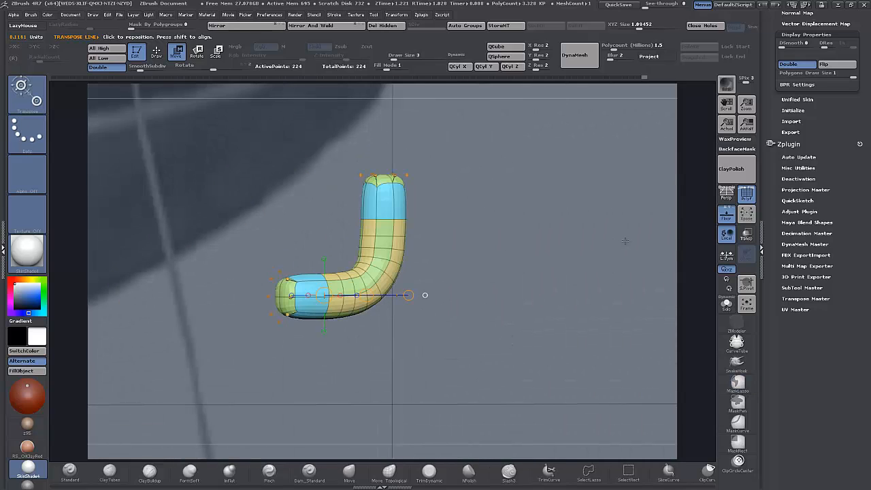
click(746, 193)
drag(527, 347, 514, 325)
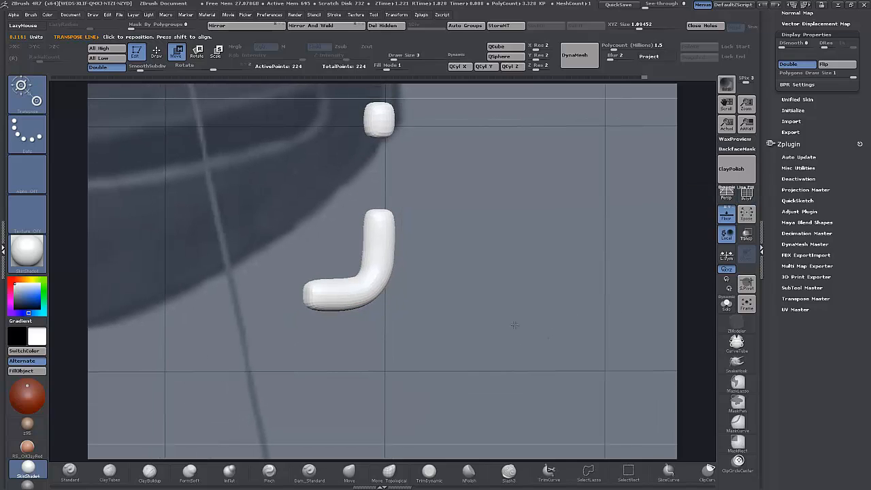
click(150, 66)
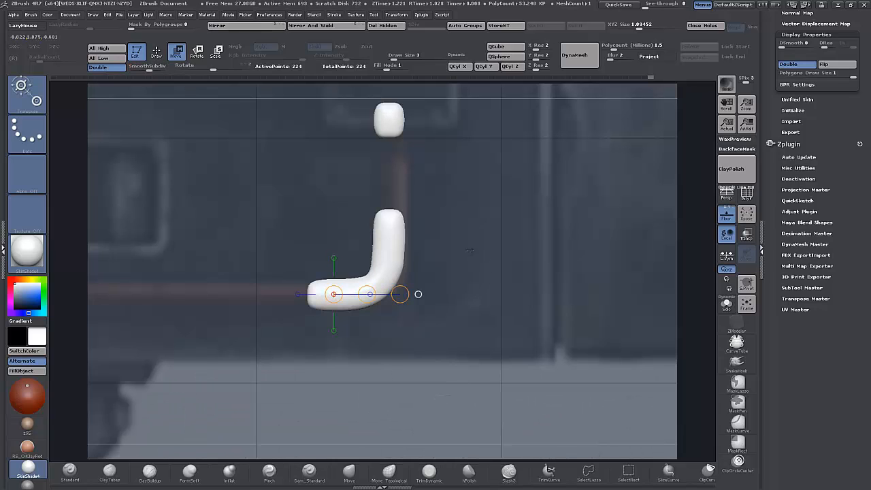
Step: Turn off the dynamic subdivision preview and show the polyframe on the low-poly pipe pieces
alt+drag(475, 252, 495, 322)
key(shift+d)
click(746, 194)
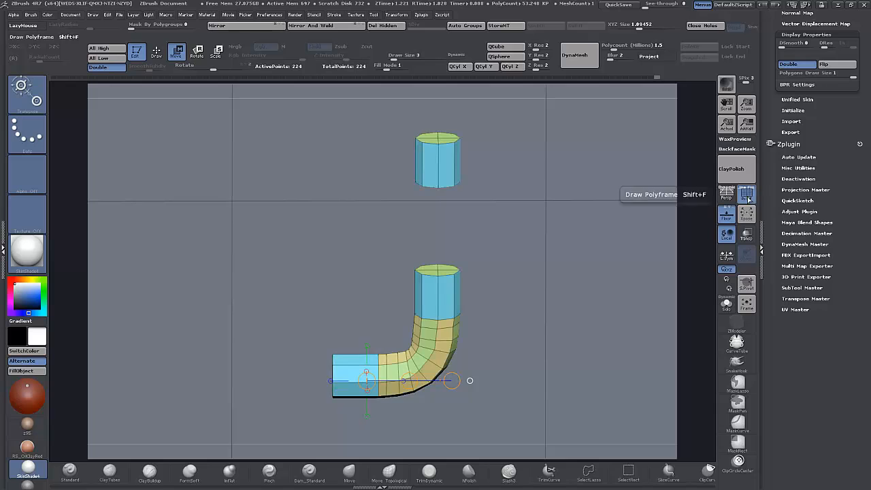
Step: Extend the elbow's upper and horizontal ends with ZModeler QMesh on Flat Island until they join the neighbouring cylinder segments
drag(491, 288, 445, 285)
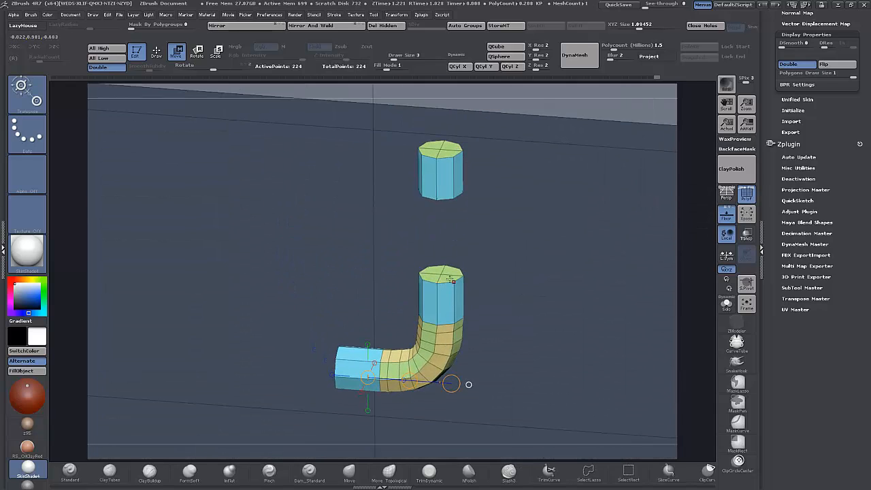
key(q)
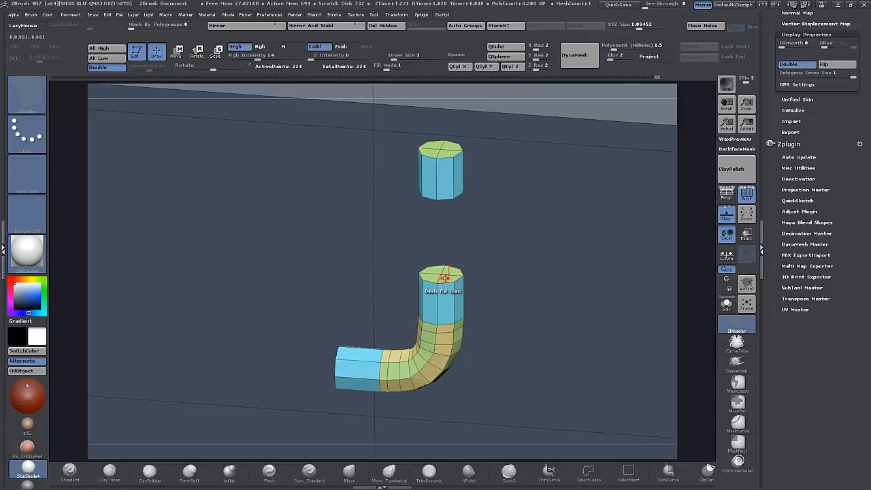
key(space)
click(485, 142)
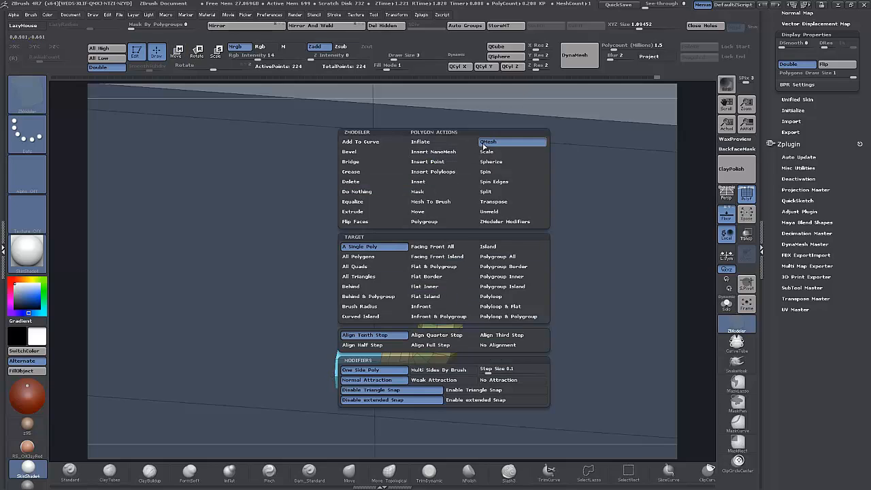
click(434, 297)
drag(447, 278, 445, 204)
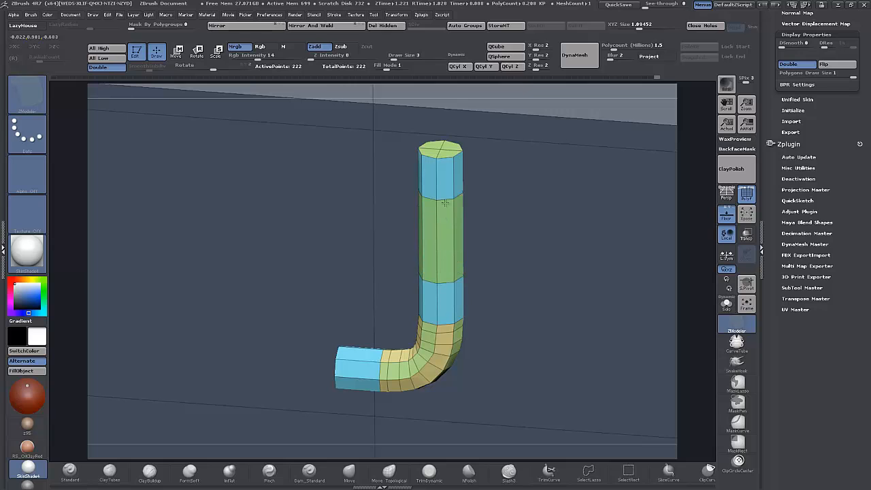
drag(528, 376, 420, 331)
drag(266, 397, 266, 345)
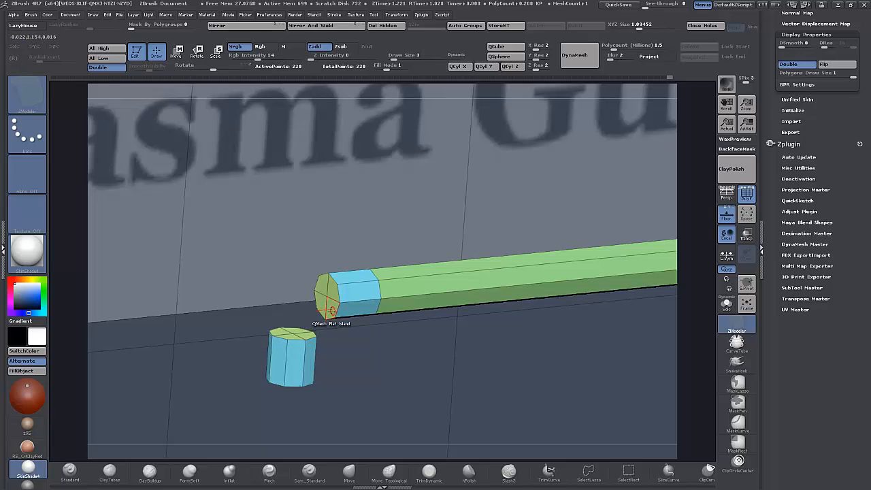
Step: Delete the flat end cap of the long horizontal pipe with the ZModeler Delete action on Flat Island
key(space)
click(242, 181)
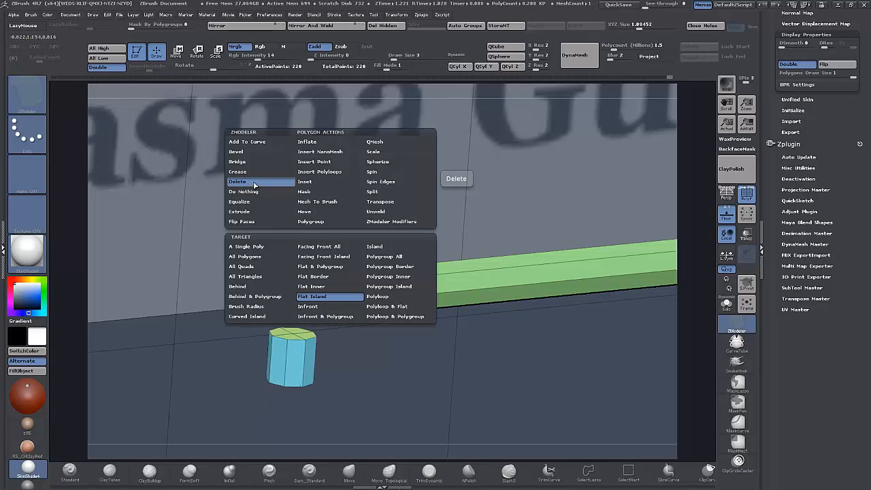
click(331, 304)
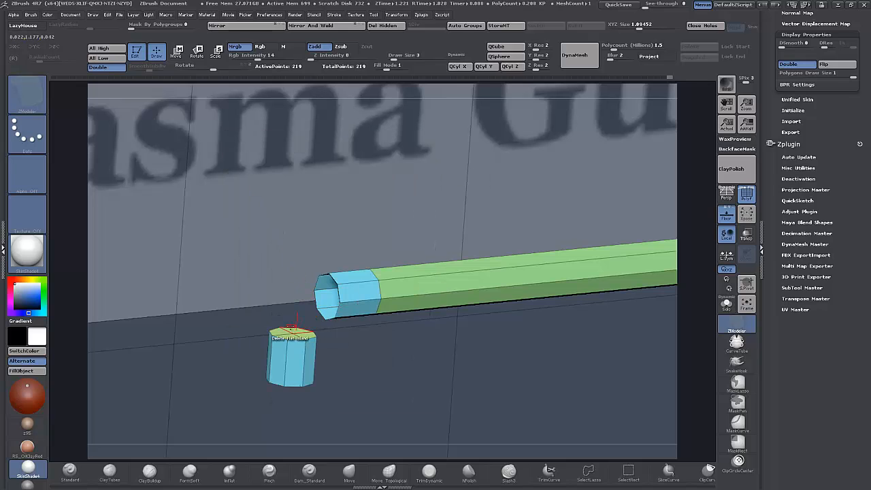
Step: Mask everything except the separate vertical cylinder below the pipe end and duplicate that cylinder straight downward
mouse_move(424, 379)
alt+mouse_down()
mouse_move(421, 355)
mouse_move(424, 371)
alt+mouse_up()
mouse_move(349, 396)
mouse_down()
mouse_move(353, 380)
mouse_move(340, 387)
mouse_up()
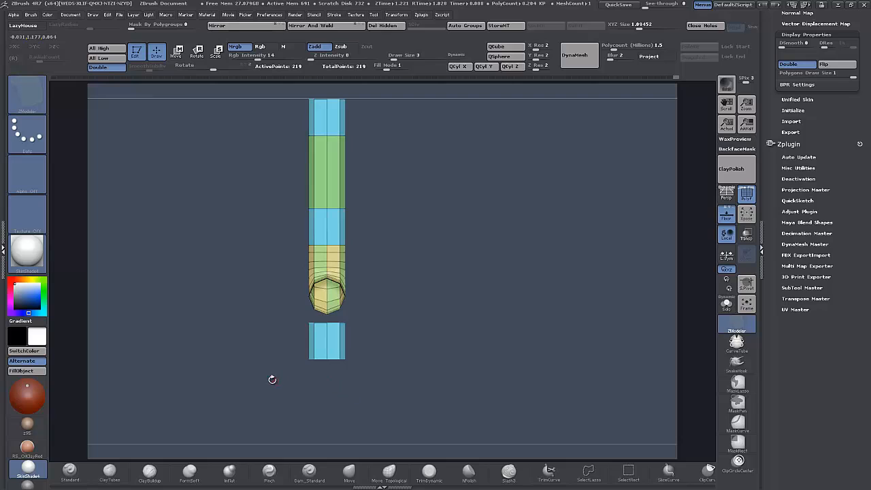
mouse_move(283, 381)
ctrl+mouse_down()
mouse_move(299, 311)
mouse_move(352, 316)
mouse_move(385, 381)
mouse_move(252, 407)
ctrl+mouse_up()
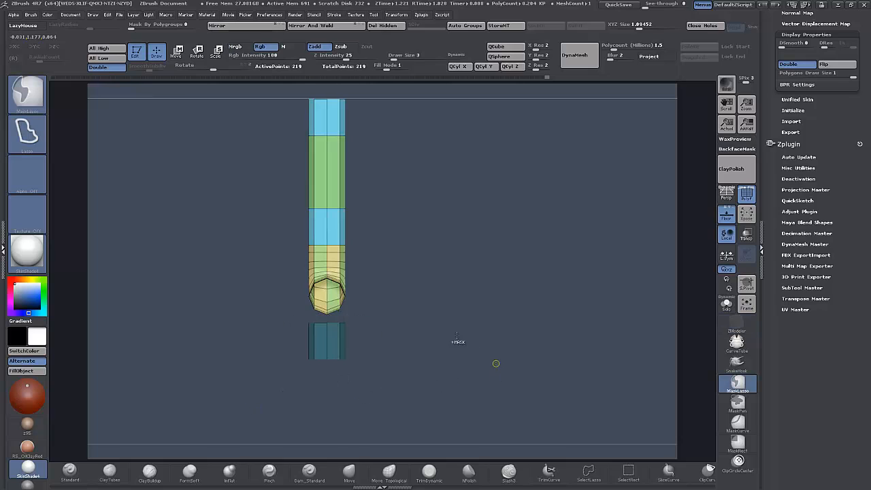
ctrl+click(446, 325)
click(175, 59)
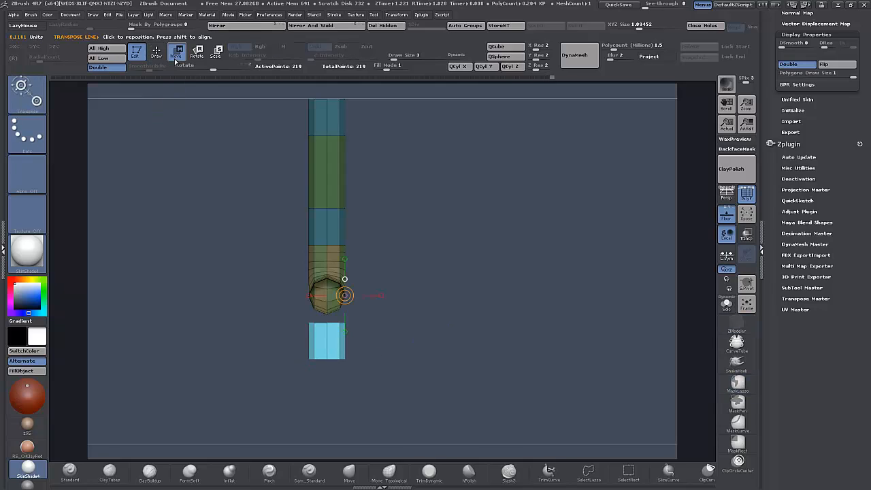
shift+drag(331, 334, 330, 430)
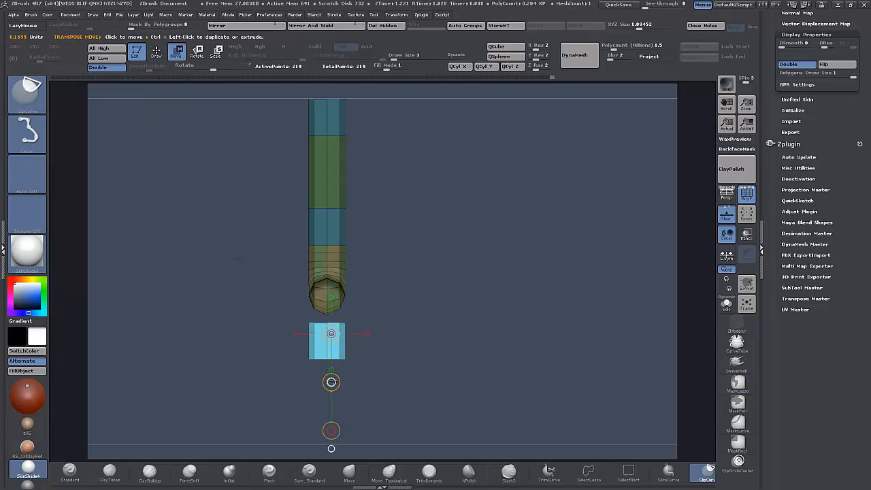
ctrl+shift+drag(330, 382, 330, 450)
Step: Rotate the duplicated cylinder a quarter turn so it lies horizontally and move it close below the vertical segment
alt+drag(444, 355, 482, 264)
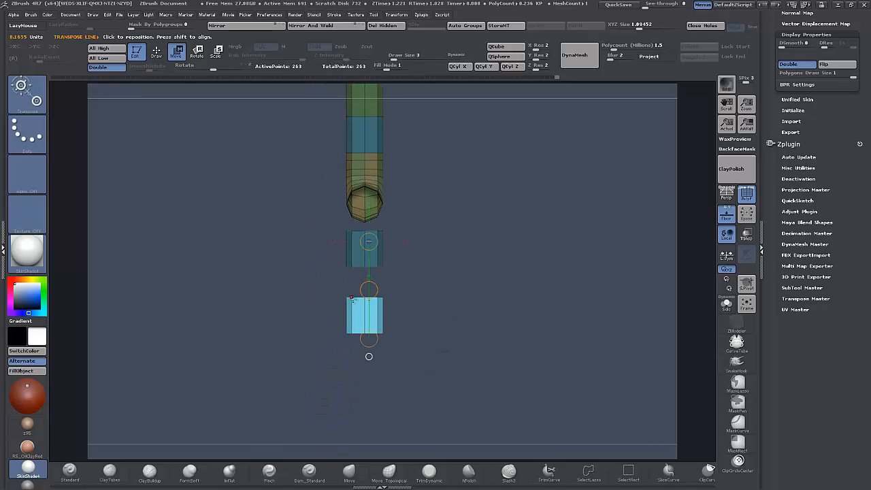
shift+drag(352, 298, 353, 333)
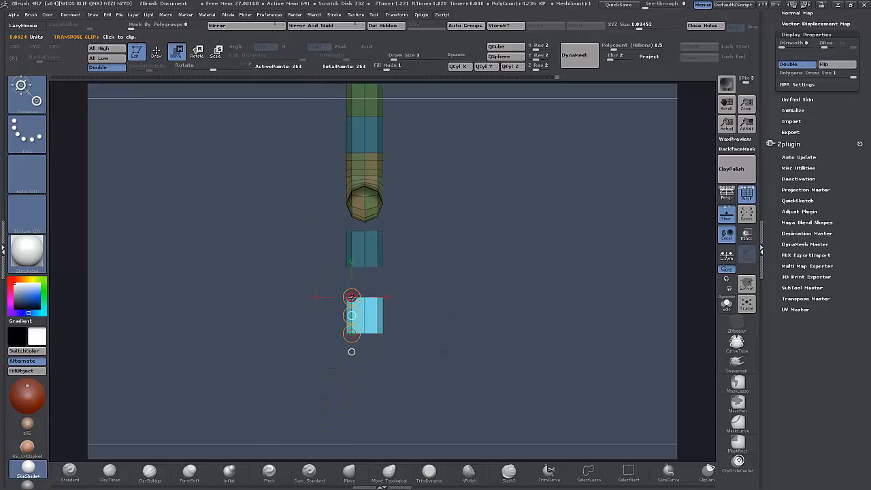
click(355, 297)
key(ctrl+z)
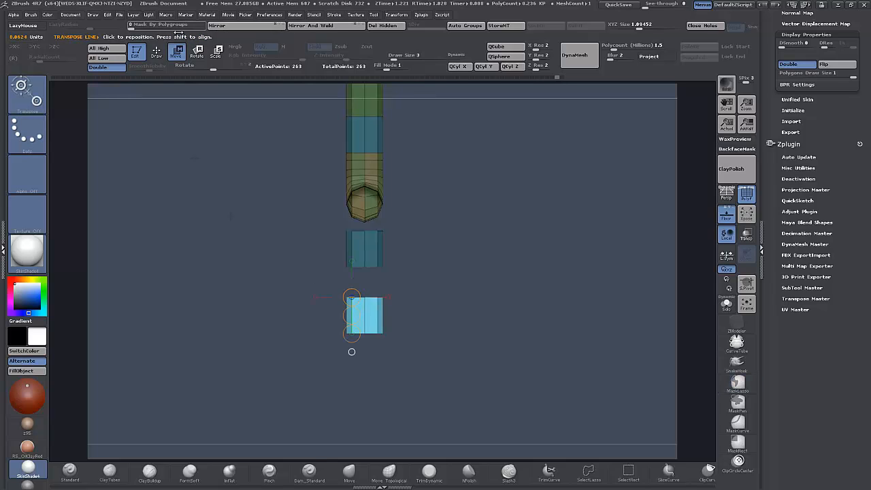
shift+drag(352, 297, 432, 334)
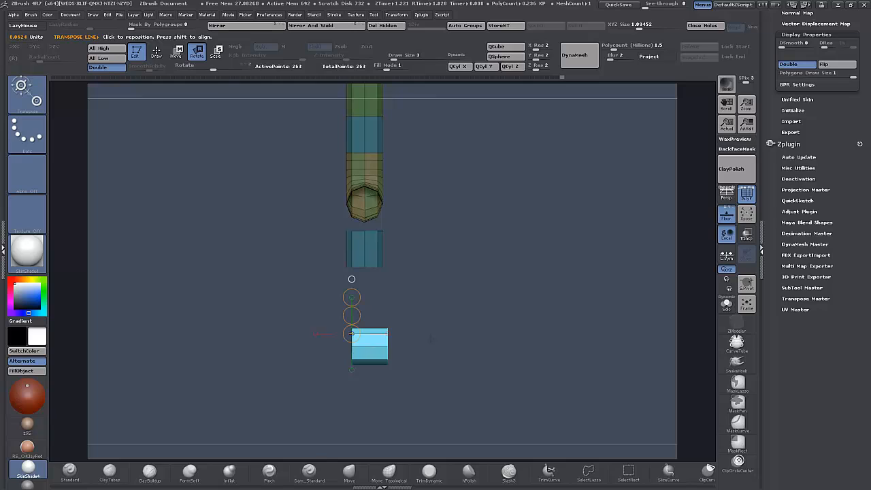
click(179, 52)
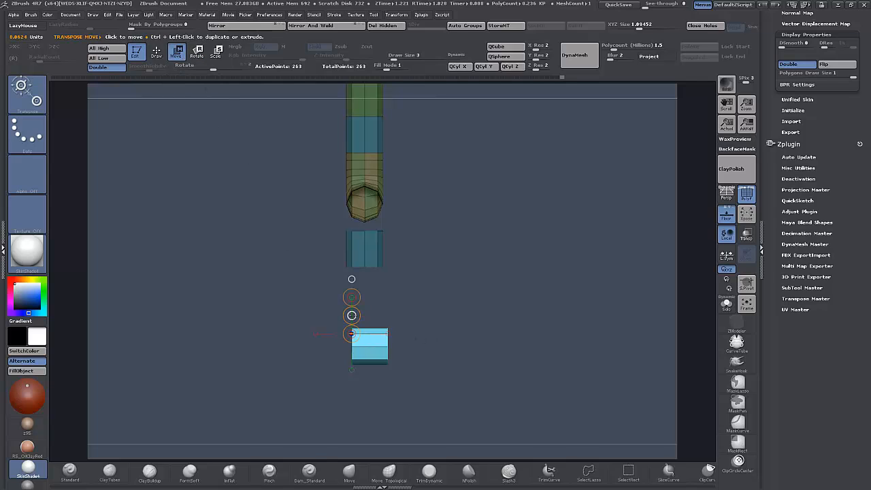
drag(351, 315, 303, 272)
Step: Clear the mask and delete the end caps of the vertical cylinder and the facing cap of its rotated copy
drag(506, 348, 441, 315)
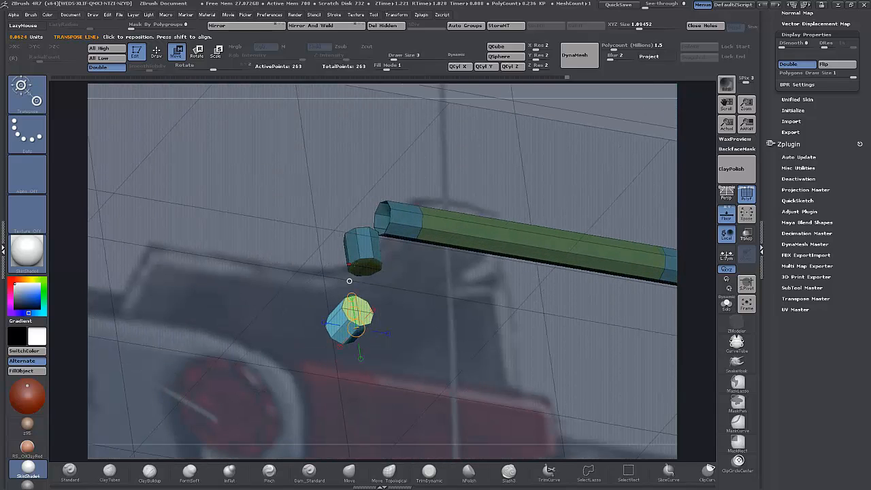
key(q)
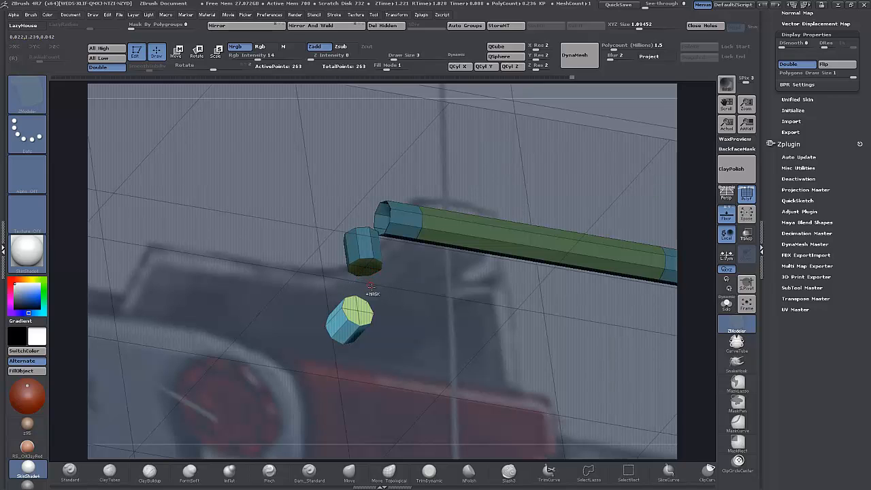
ctrl+drag(372, 289, 393, 293)
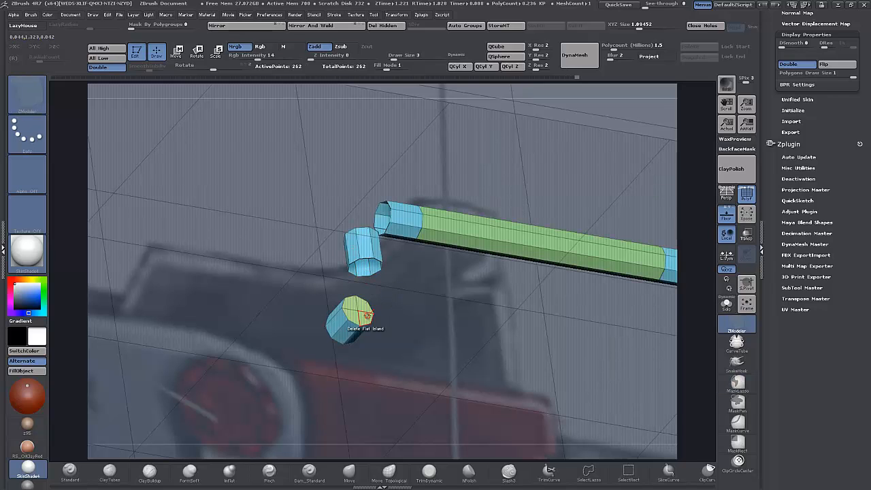
mouse_move(424, 307)
mouse_down()
mouse_move(435, 320)
mouse_move(442, 313)
mouse_move(409, 330)
mouse_move(465, 331)
mouse_move(514, 360)
mouse_up()
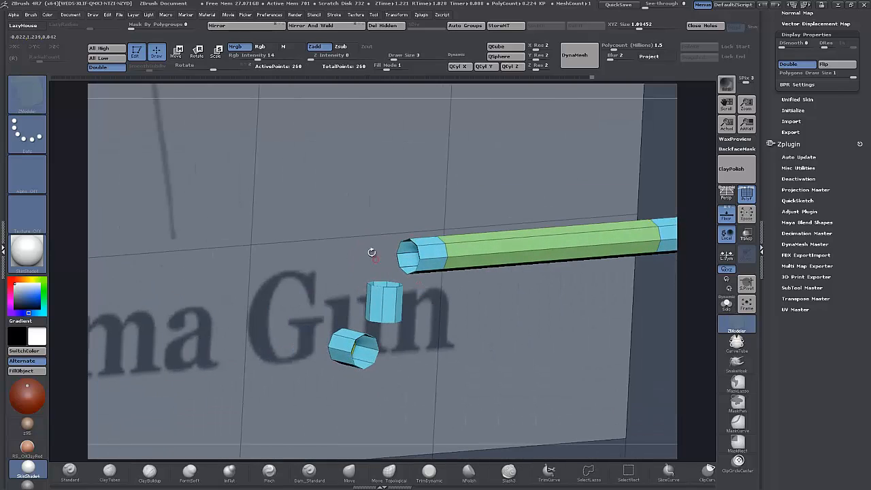
Step: Try to bridge the open end of the long horizontal pipe to the upper hole of the vertical cylinder with Bridge Two Holes
alt+drag(372, 253, 419, 244)
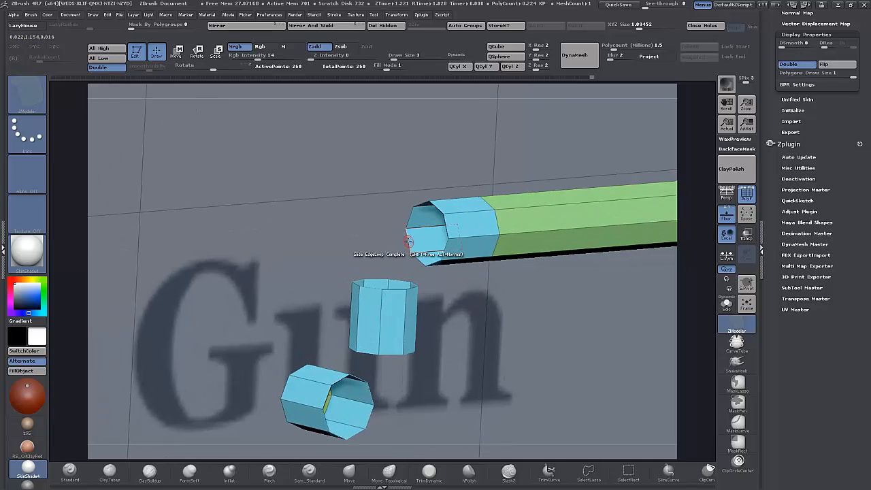
key(space)
click(315, 262)
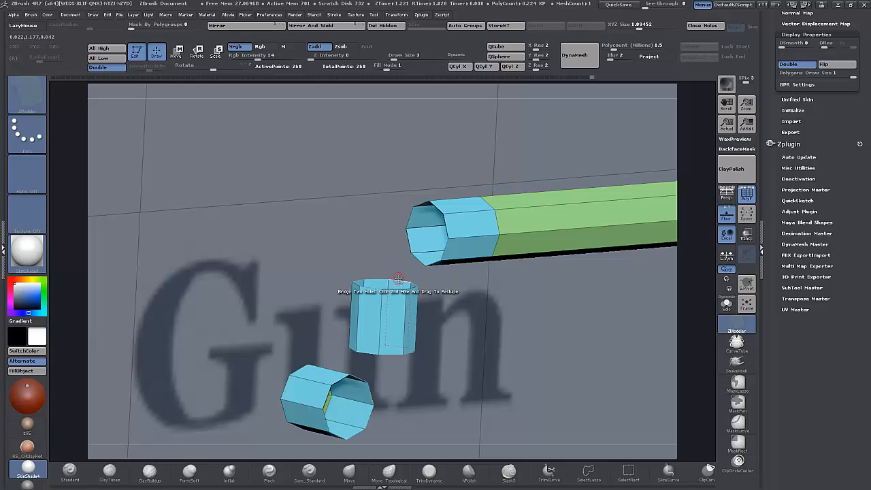
drag(398, 279, 378, 212)
key(ctrl+z)
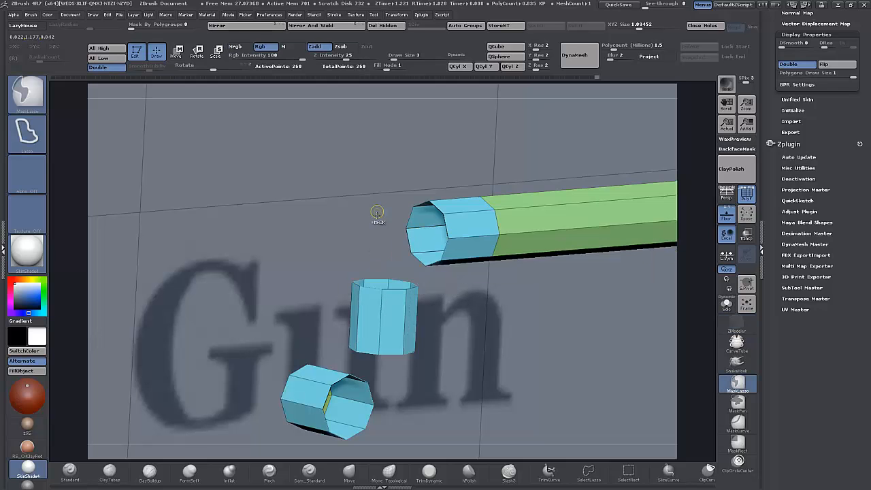
mouse_move(536, 360)
alt+mouse_down()
mouse_move(684, 268)
mouse_move(523, 315)
mouse_move(546, 317)
mouse_move(531, 322)
mouse_move(522, 413)
alt+mouse_up()
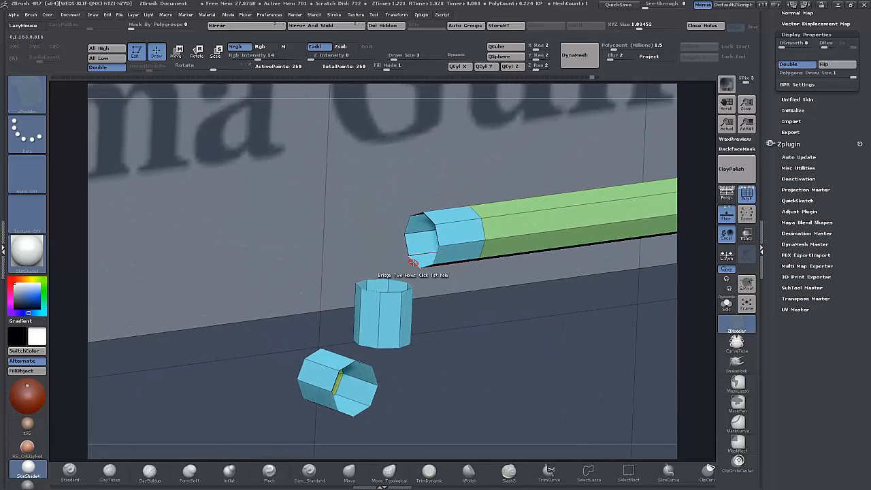
click(396, 281)
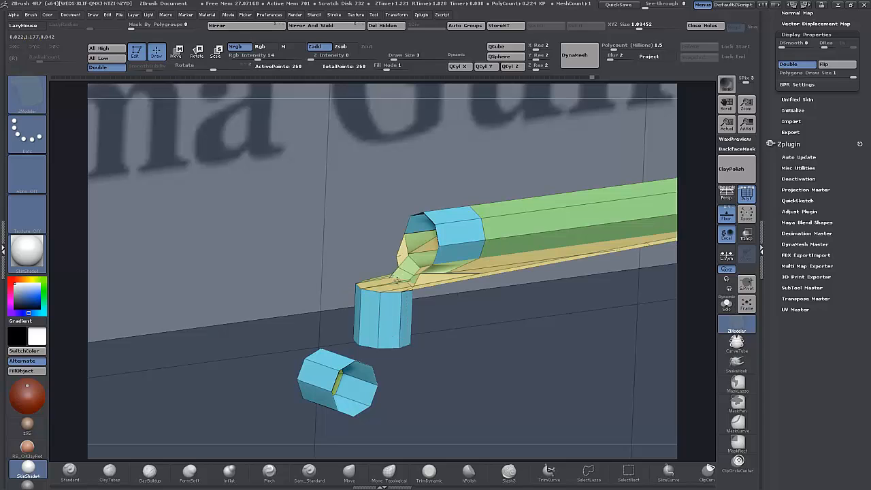
alt+drag(482, 342, 527, 332)
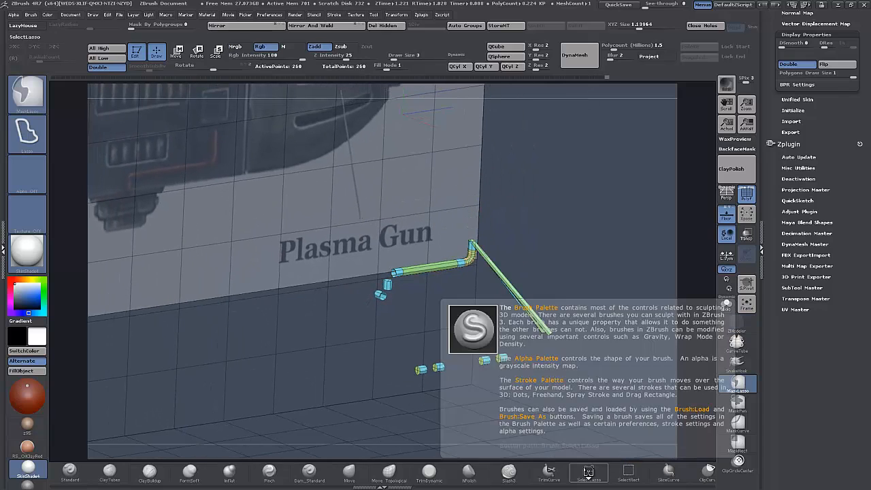
Step: Hide the four stray short cylinders below the pipe with a lasso selection and delete the hidden geometry
click(591, 476)
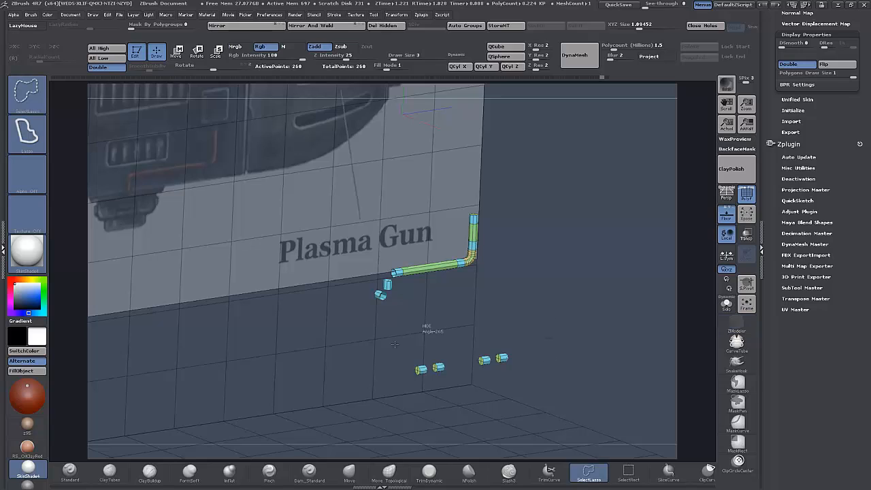
mouse_move(541, 329)
ctrl+shift+mouse_down()
mouse_move(476, 408)
mouse_move(559, 385)
ctrl+shift+mouse_up()
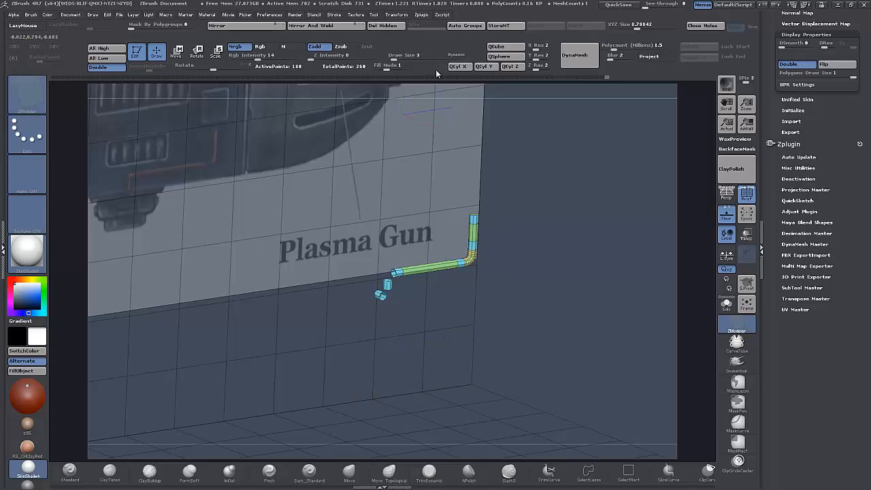
click(381, 26)
Step: Try again to bridge the pipe's open end to the vertical cylinder's upper hole, undo it and show all geometry
alt+drag(510, 296, 558, 384)
mouse_move(558, 347)
mouse_down()
mouse_move(537, 324)
mouse_move(552, 361)
mouse_up()
drag(483, 315, 398, 272)
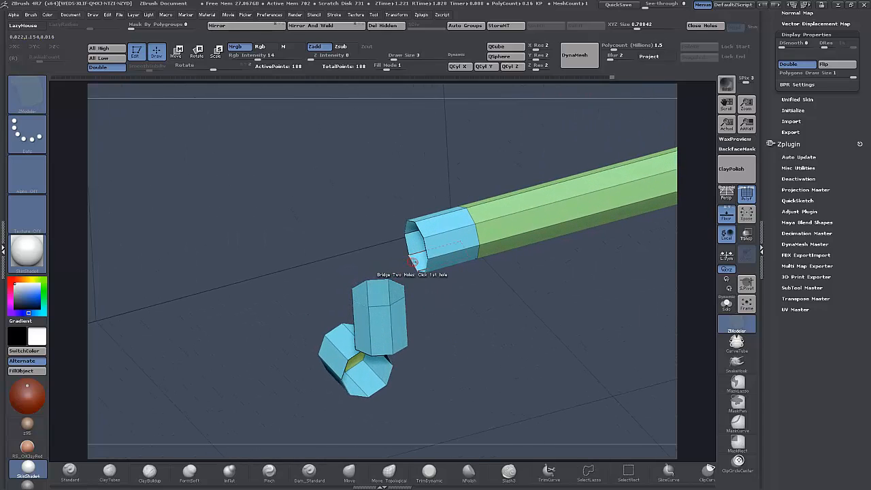
drag(378, 284, 380, 277)
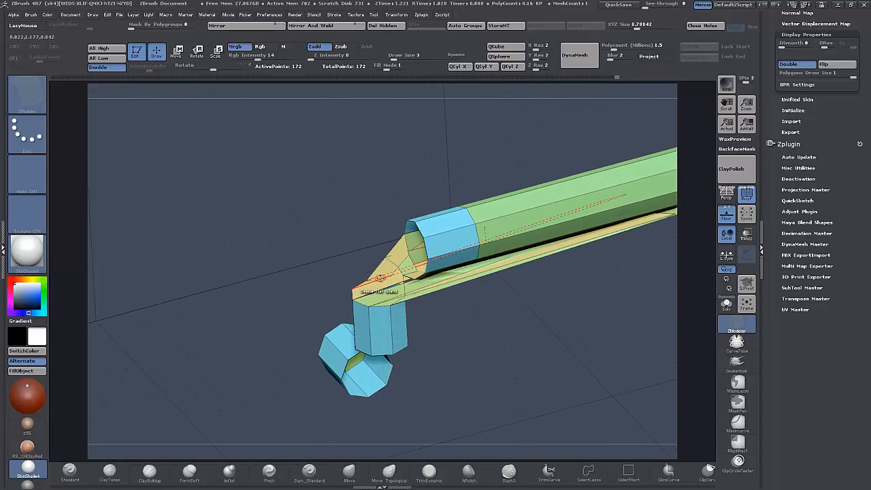
alt+drag(563, 324, 434, 287)
mouse_move(386, 353)
alt+mouse_down()
mouse_move(327, 375)
mouse_move(417, 354)
mouse_move(465, 326)
mouse_move(468, 351)
mouse_move(418, 338)
mouse_move(406, 317)
mouse_move(374, 370)
mouse_move(592, 195)
alt+mouse_up()
key(ctrl+z)
key(ctrl+z)
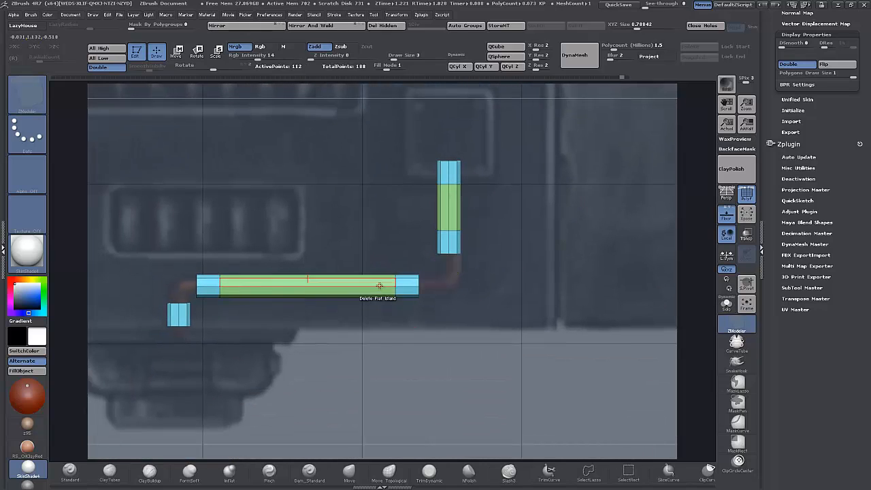
ctrl+shift+click(395, 286)
ctrl+shift+click(395, 287)
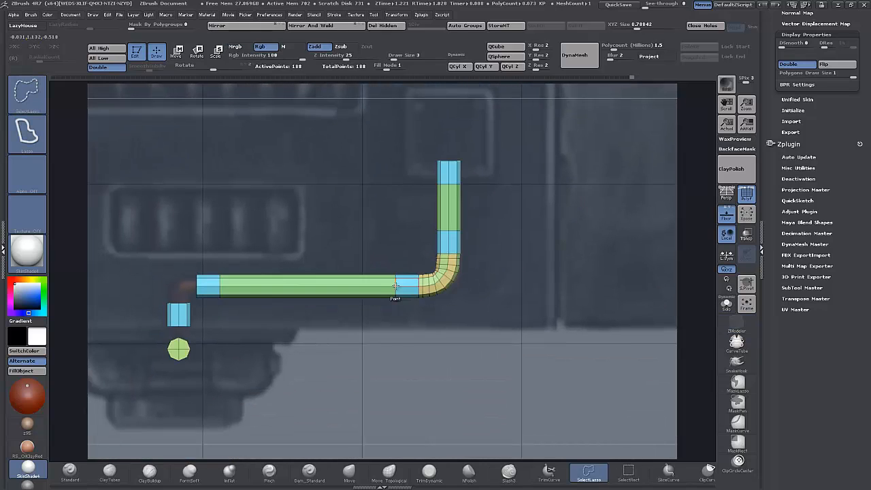
Step: Toggle the dynamic subdivision preview to compare the smoothed and low-poly shapes of the finished bend and the adjoining straight pipe
mouse_move(307, 324)
mouse_down()
mouse_move(276, 313)
mouse_move(255, 271)
mouse_move(288, 253)
mouse_move(288, 262)
mouse_up()
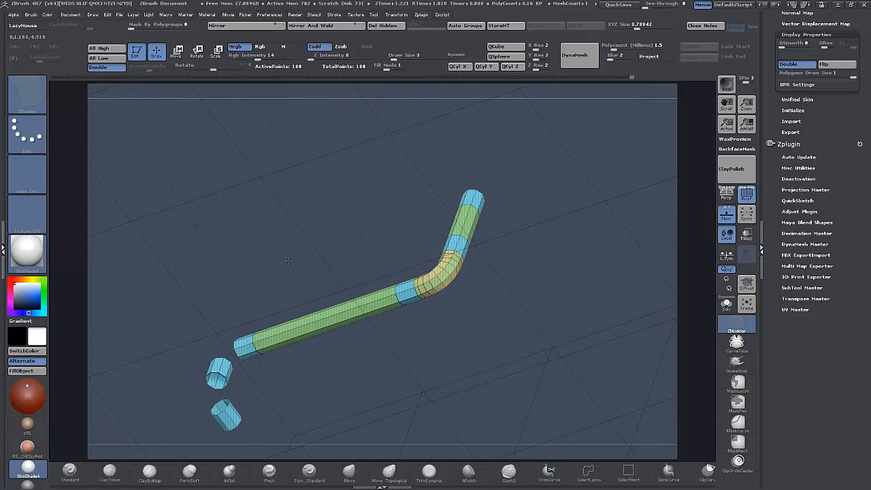
key(d)
alt+drag(443, 327, 492, 447)
alt+drag(488, 383, 496, 388)
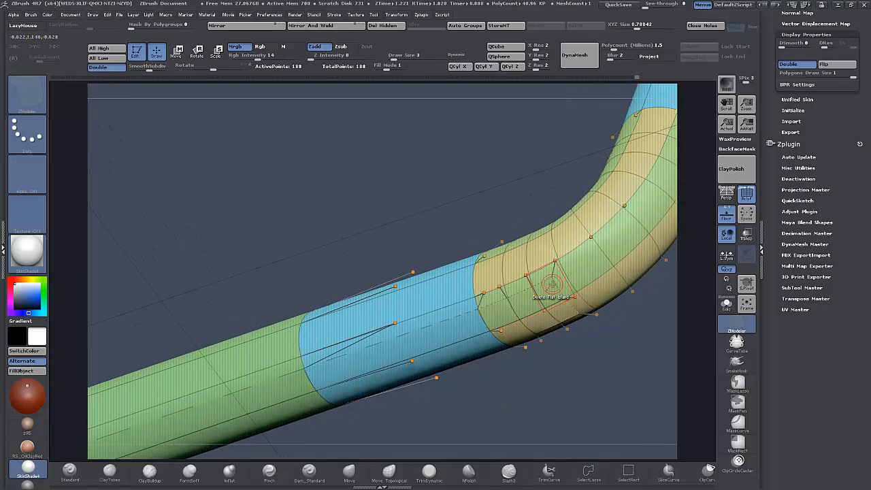
key(shift+d)
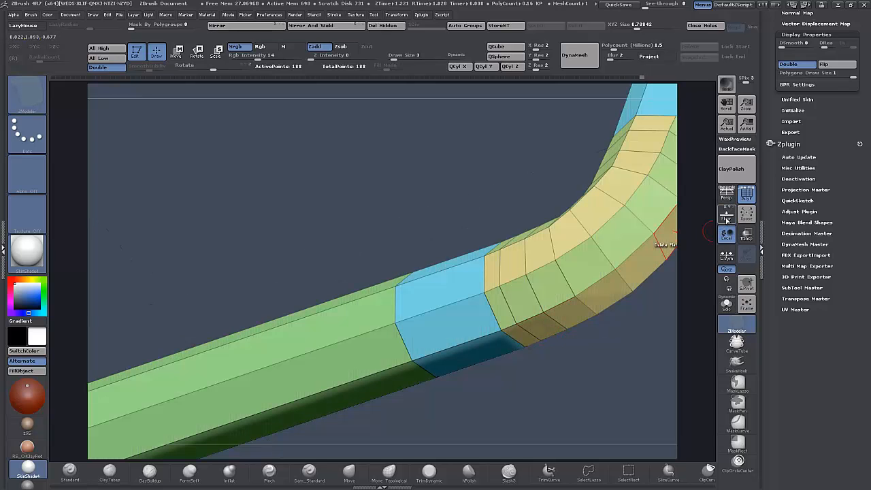
mouse_move(535, 383)
mouse_down()
mouse_move(537, 360)
mouse_move(540, 395)
mouse_up()
key(d)
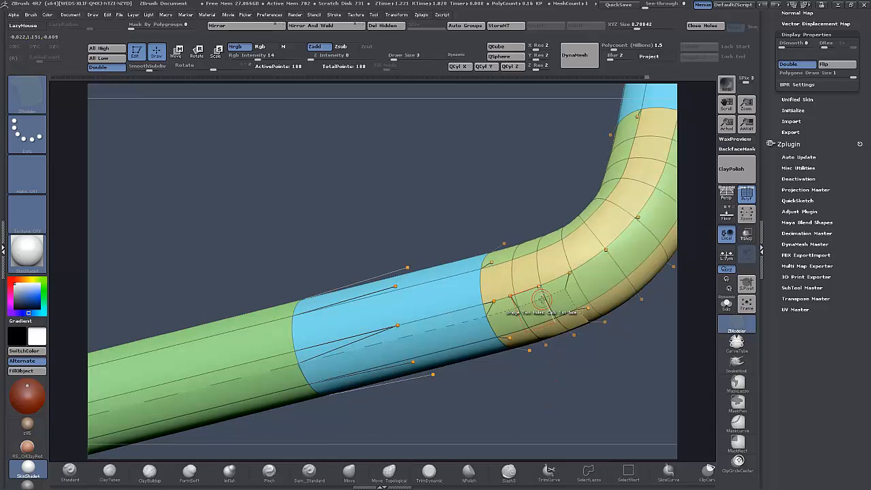
alt+drag(535, 388, 512, 280)
alt+drag(322, 363, 525, 347)
drag(335, 379, 442, 363)
key(shift+d)
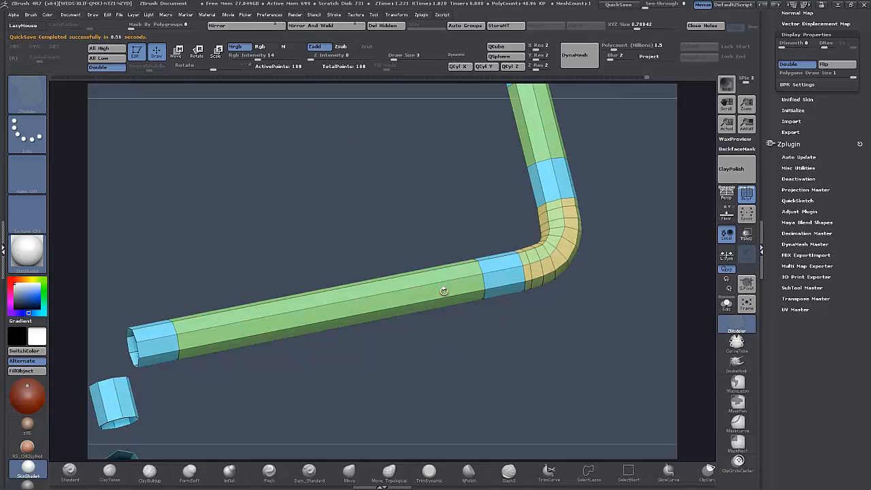
Step: Insert a single edge loop around the middle of the long horizontal pipe and check it with the subdivision preview
key(space)
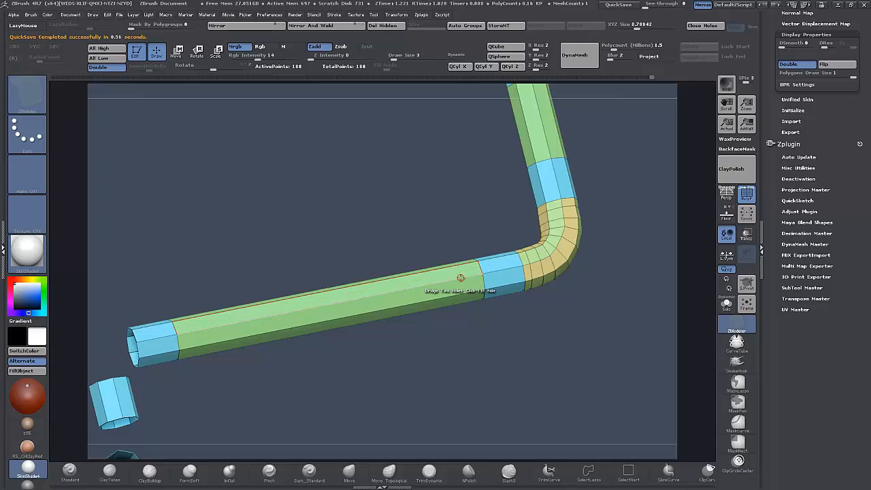
key(space)
click(435, 243)
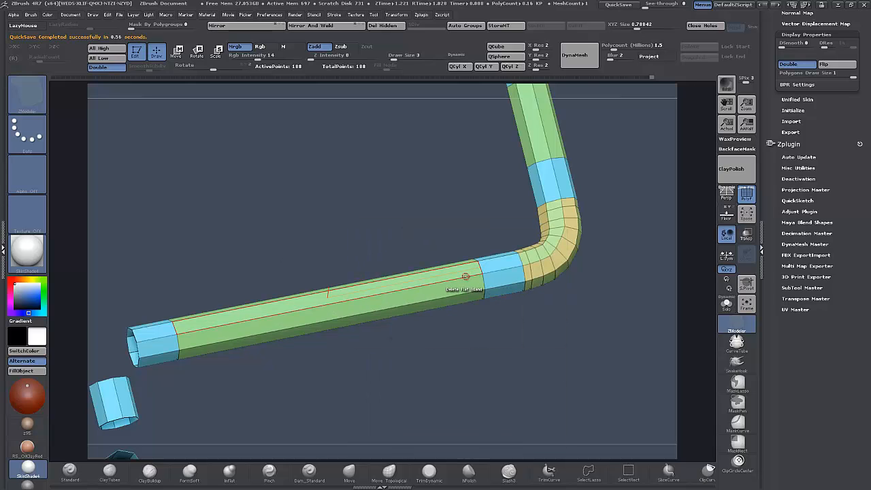
drag(413, 287, 337, 306)
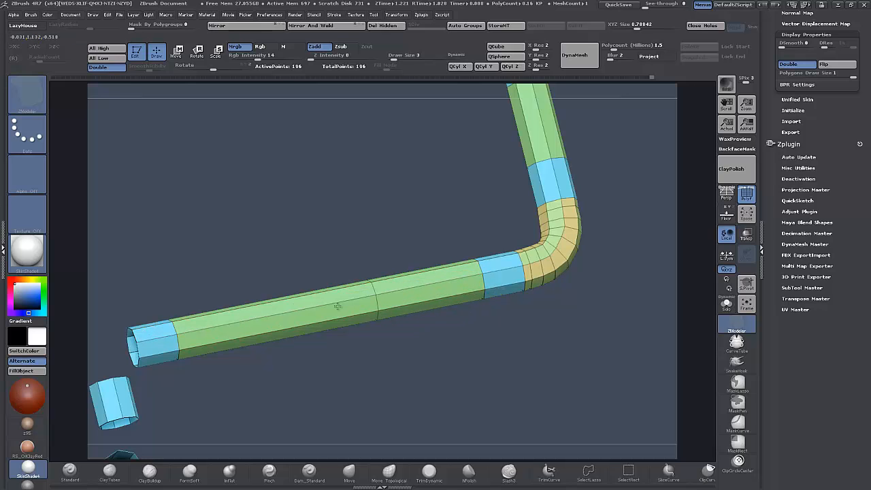
drag(469, 377, 459, 341)
key(d)
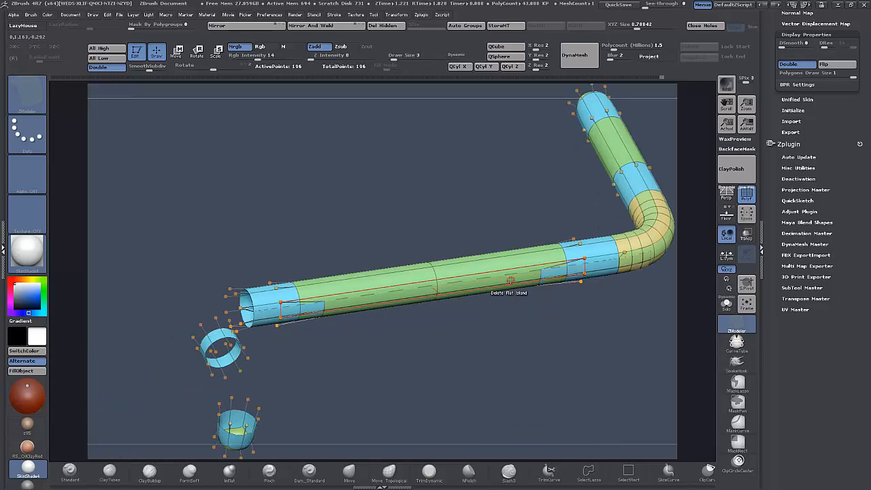
click(509, 280)
drag(505, 313, 469, 325)
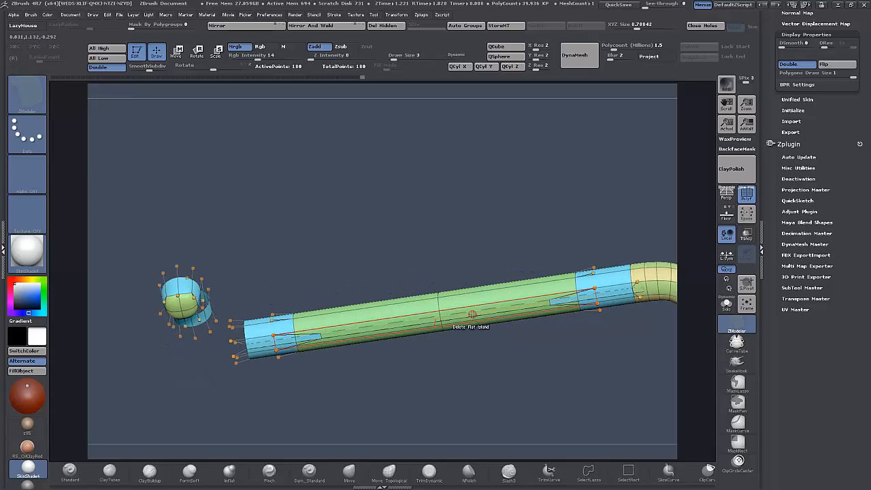
click(471, 314)
drag(449, 370, 383, 349)
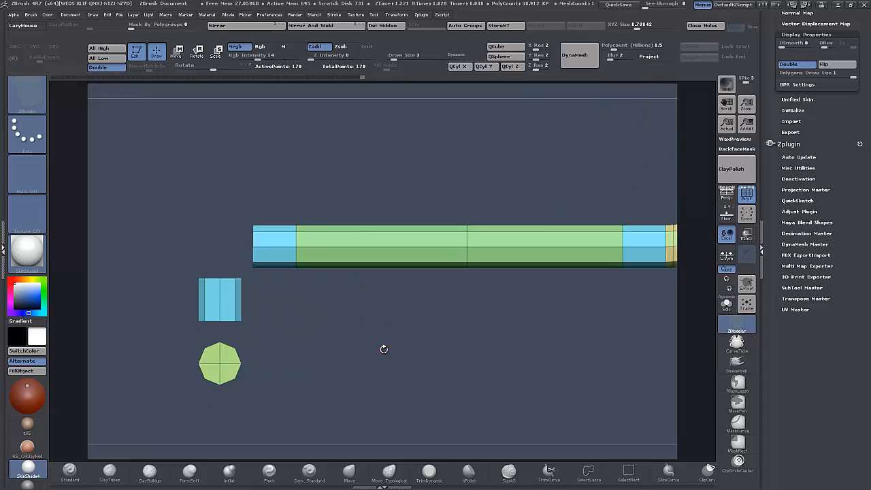
Step: Bridge the horizontal pipe's open end to the vertical cylinder's upper hole, adjusting curvature and resolution to form a rounded bend
drag(306, 323, 292, 337)
alt+drag(170, 266, 257, 277)
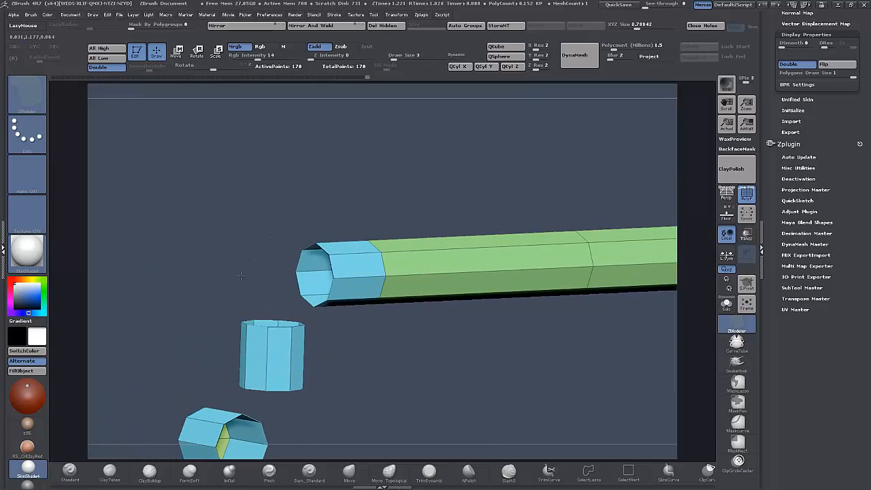
key(space)
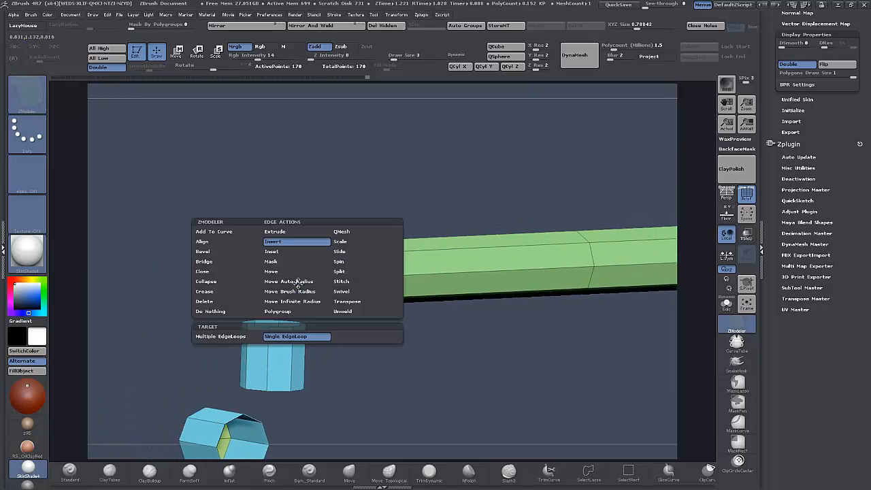
click(215, 262)
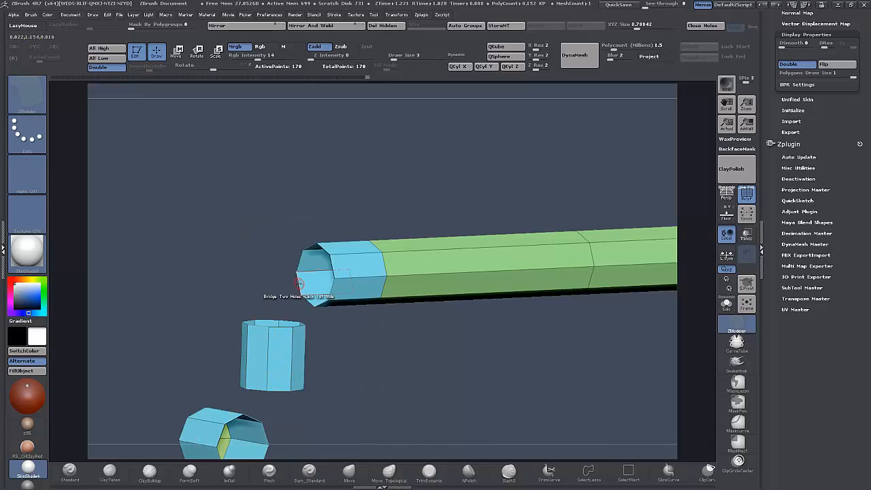
click(285, 319)
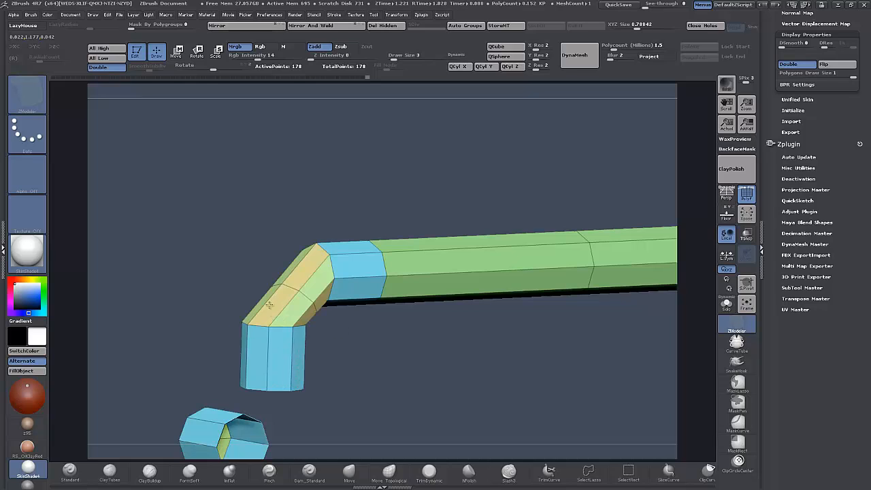
drag(269, 305, 374, 302)
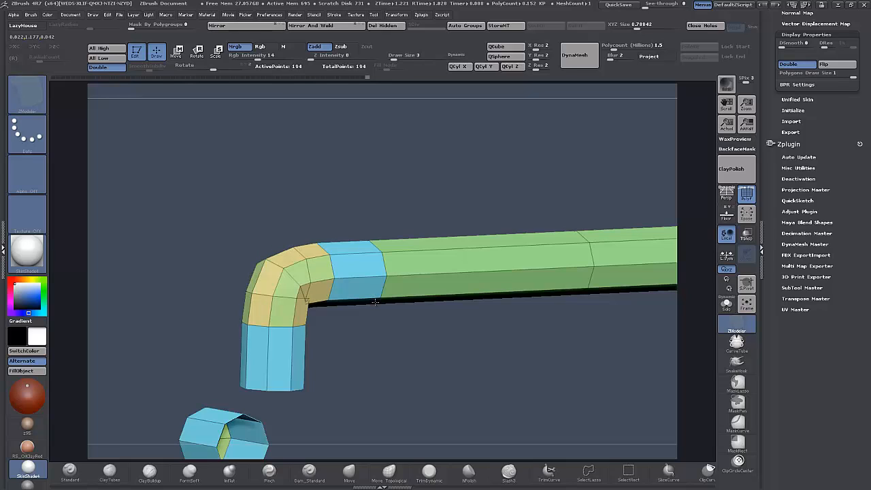
mouse_move(374, 301)
mouse_down()
mouse_move(377, 308)
mouse_move(363, 298)
mouse_up()
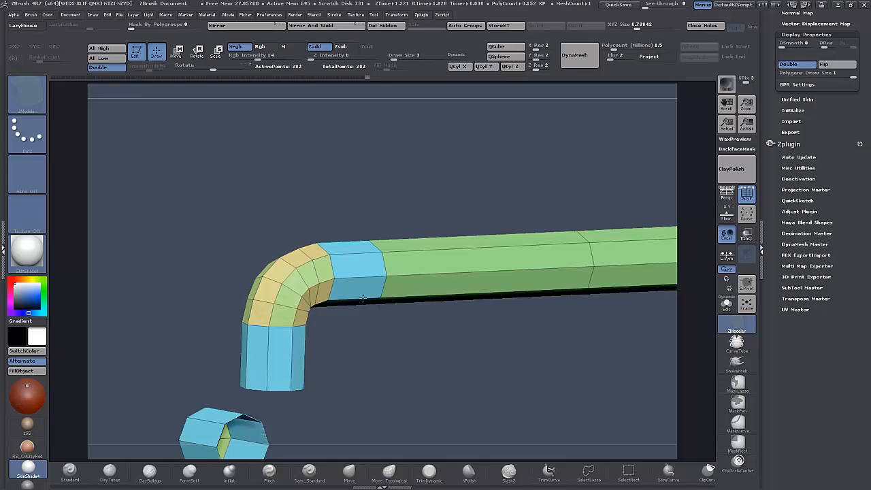
Step: Bridge the vertical cylinder's lower hole to the open end of its rotated copy with a curved bend
drag(402, 360, 363, 333)
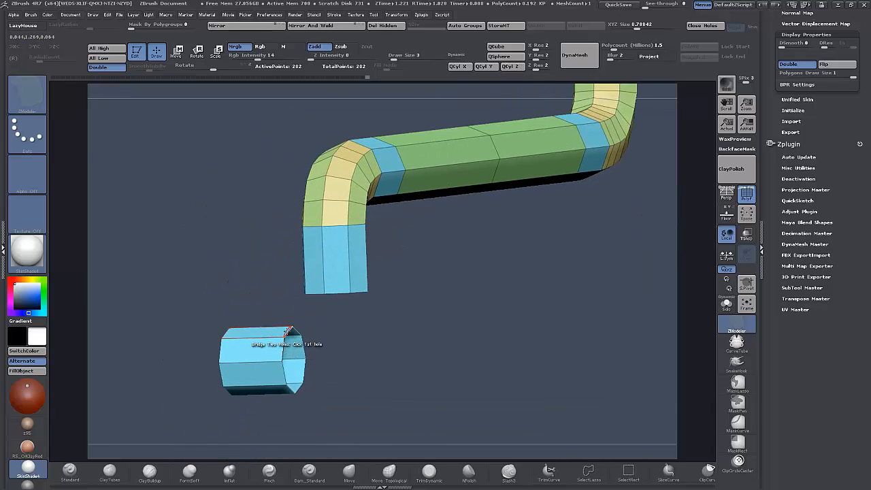
drag(333, 294, 405, 278)
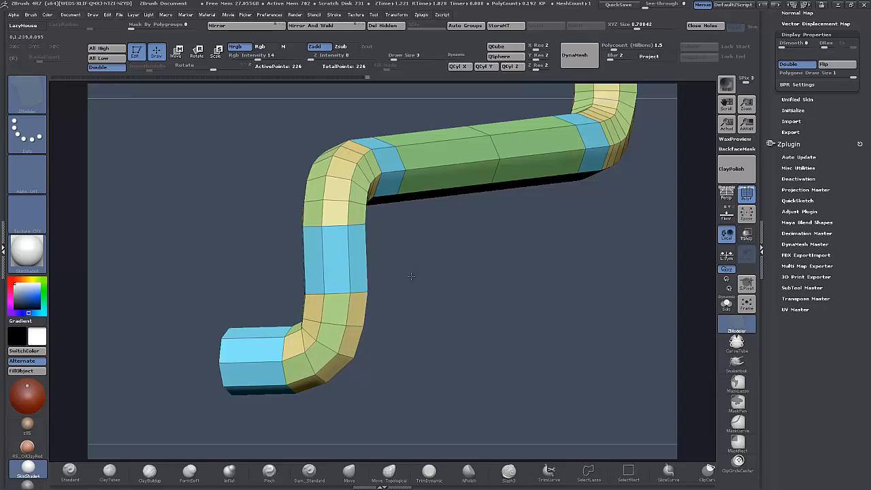
drag(408, 275, 340, 343)
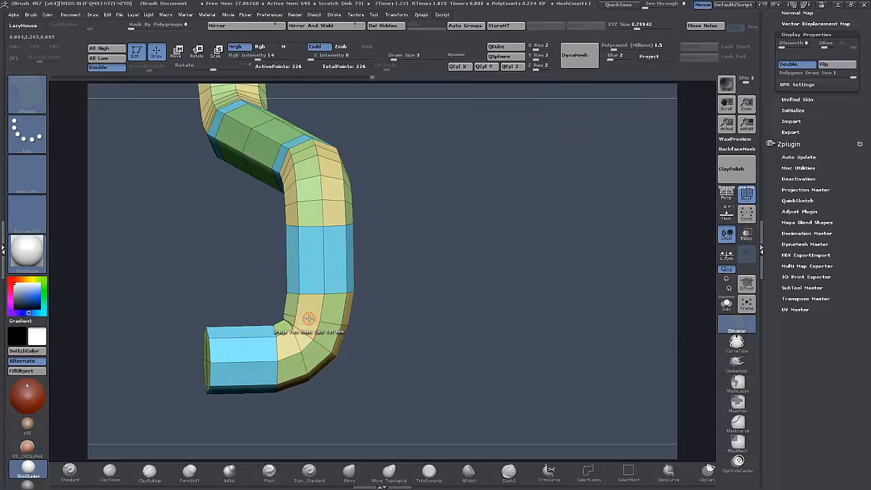
Step: Use the Slide edge action on complete edge loops to move a loop of the lower bend closer to the vertical segment
key(space)
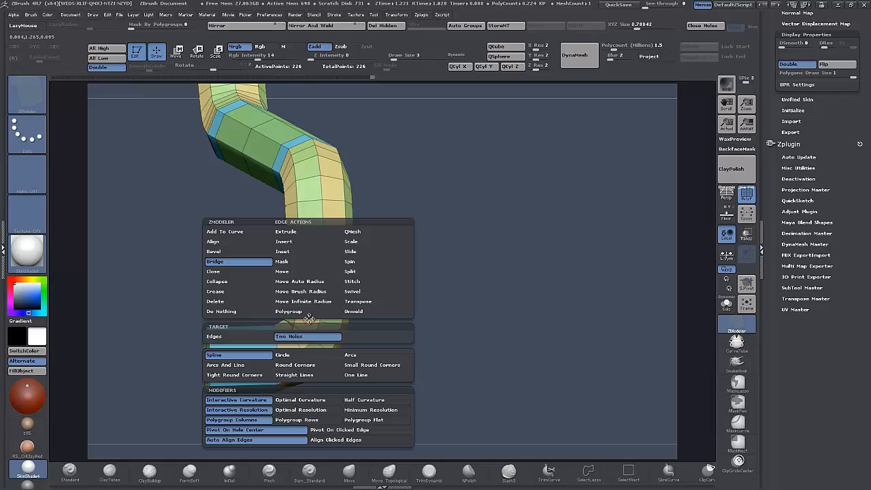
click(354, 251)
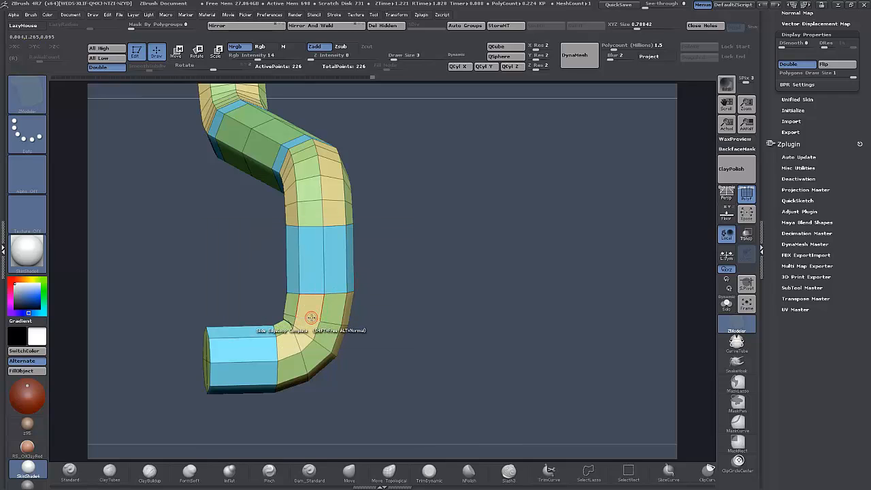
drag(291, 344, 307, 332)
Step: Slide the edge loop at the base of the upper bend closer to the vertical segment
drag(406, 286, 362, 298)
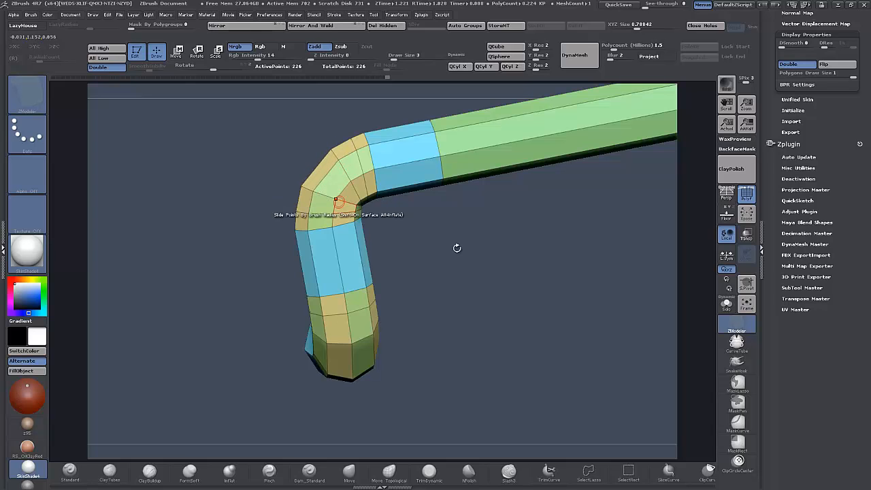
drag(457, 247, 446, 279)
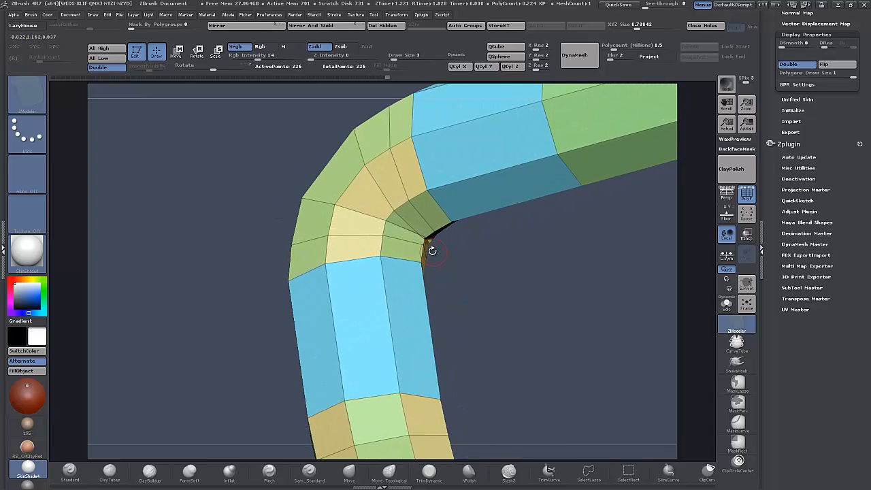
drag(368, 214, 360, 224)
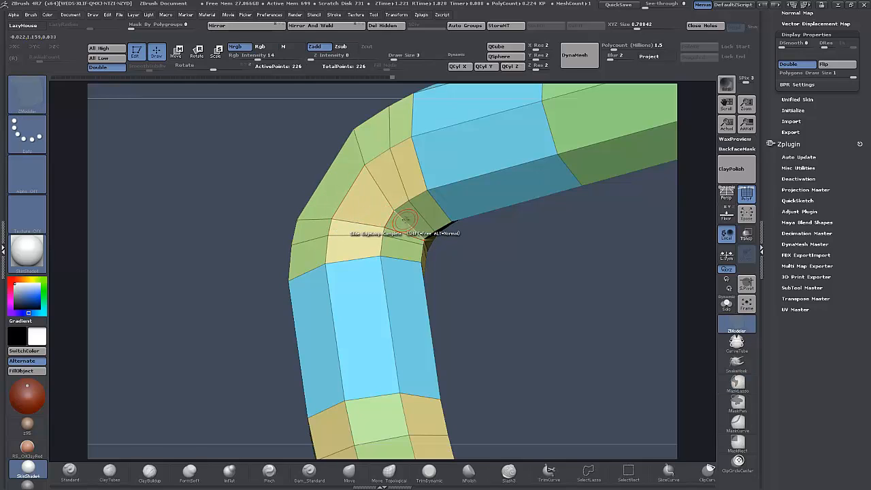
Step: Slide the edge loop beside the upper bend's inner corner to fine-tune its spacing from the vertical segment
mouse_move(525, 283)
mouse_down()
mouse_move(538, 306)
mouse_move(534, 275)
mouse_up()
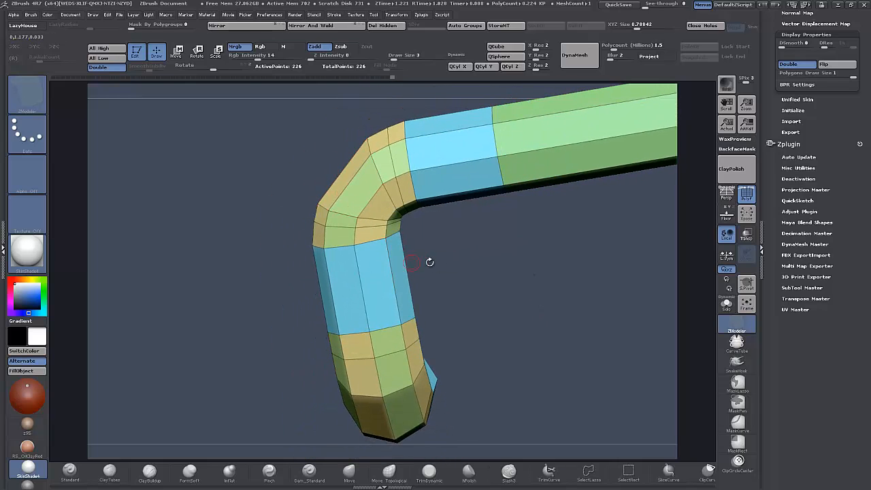
mouse_move(432, 261)
alt+mouse_down()
mouse_move(447, 265)
mouse_move(418, 244)
mouse_move(427, 250)
alt+mouse_up()
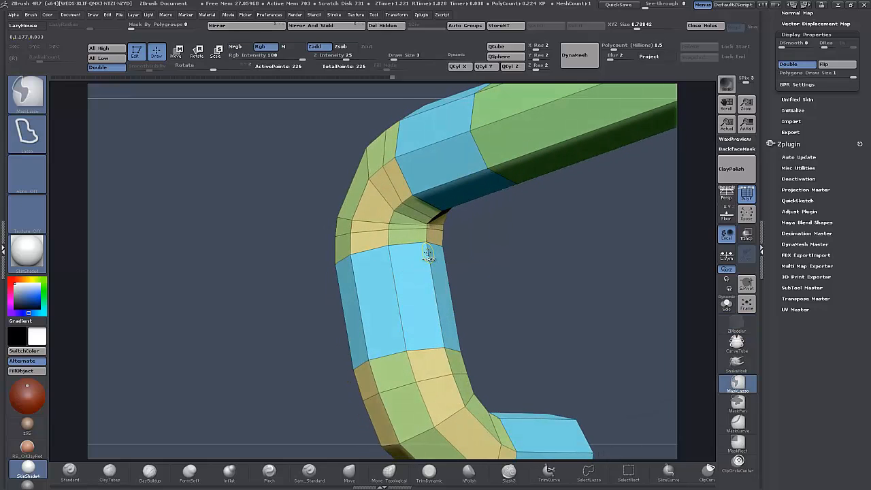
ctrl+right_drag(427, 240, 448, 240)
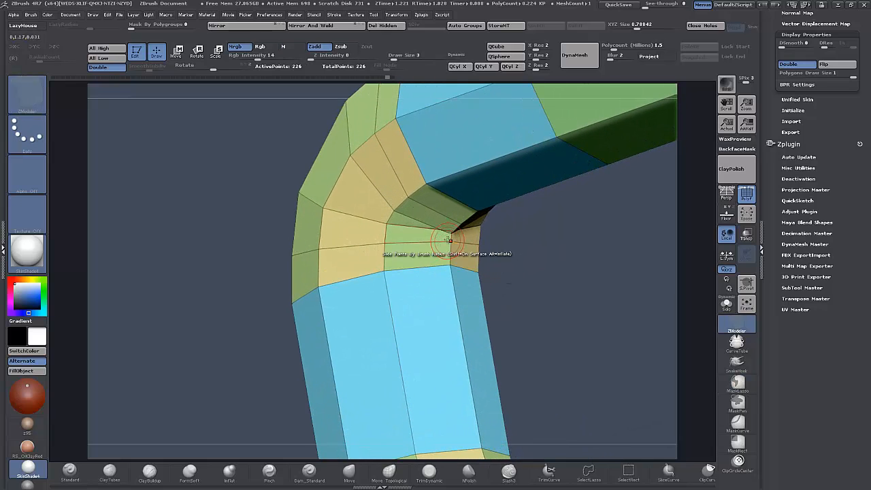
key(space)
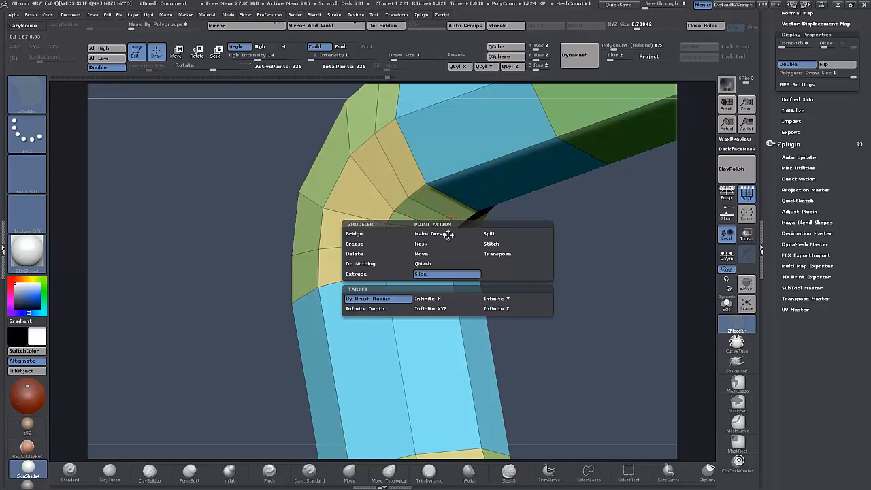
click(449, 235)
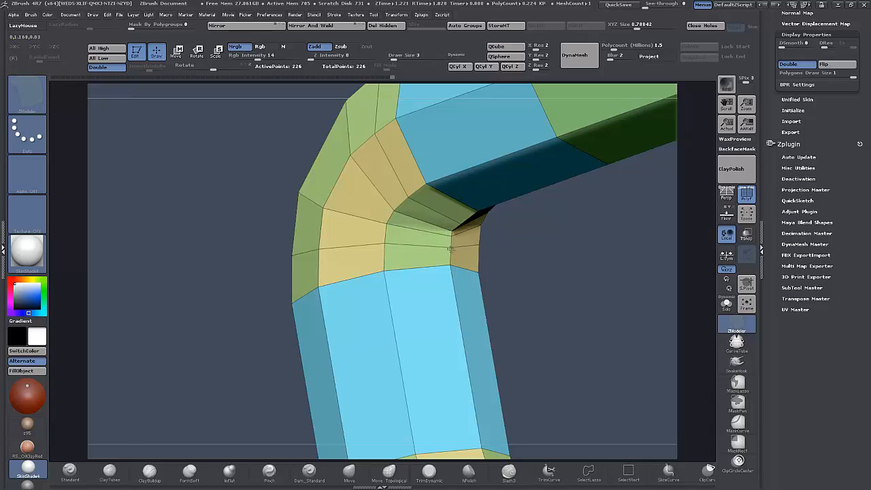
drag(452, 237, 451, 232)
Step: Insert a complete edge loop across the widest gap in the middle of the lower bend
drag(476, 272, 317, 366)
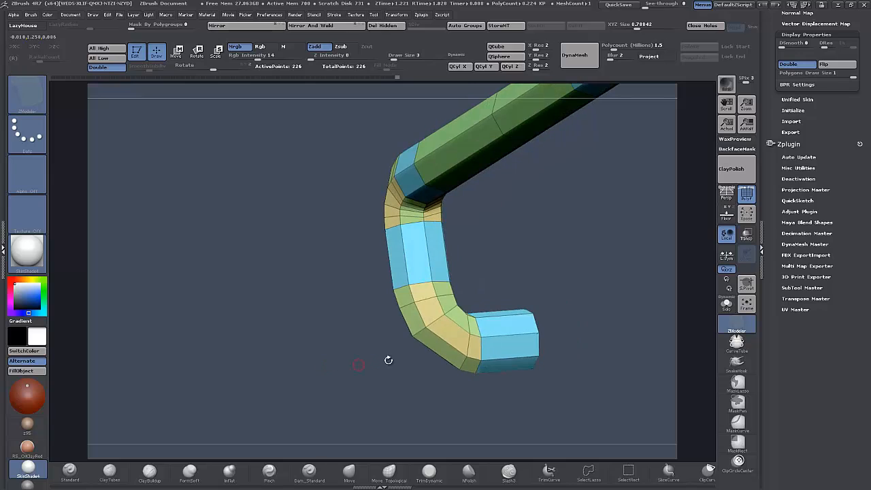
key(space)
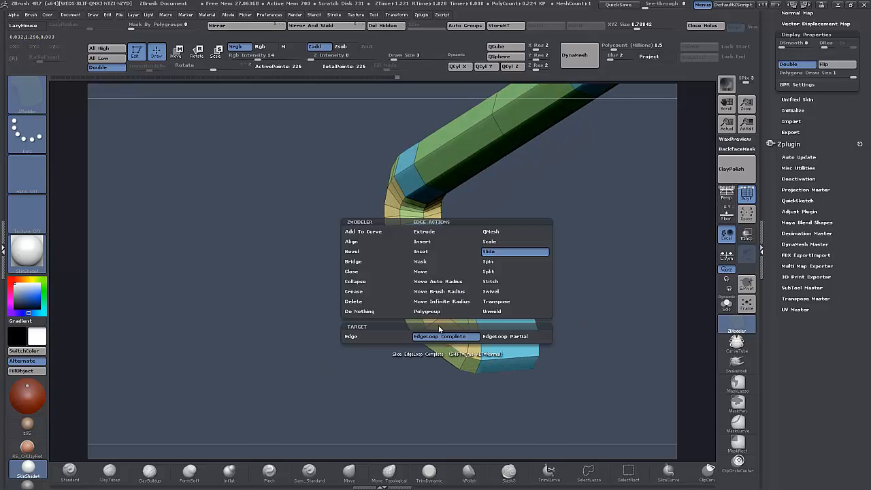
click(422, 242)
click(445, 341)
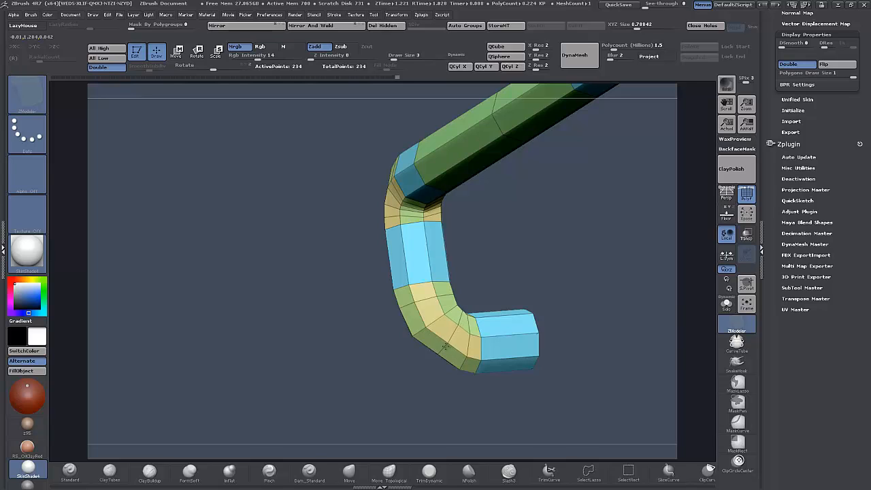
Step: Mask everything except the lower bend's new edge loop and move that loop outward to round the bend
mouse_move(374, 368)
mouse_down()
mouse_move(378, 382)
mouse_move(342, 369)
mouse_up()
key(ctrl)
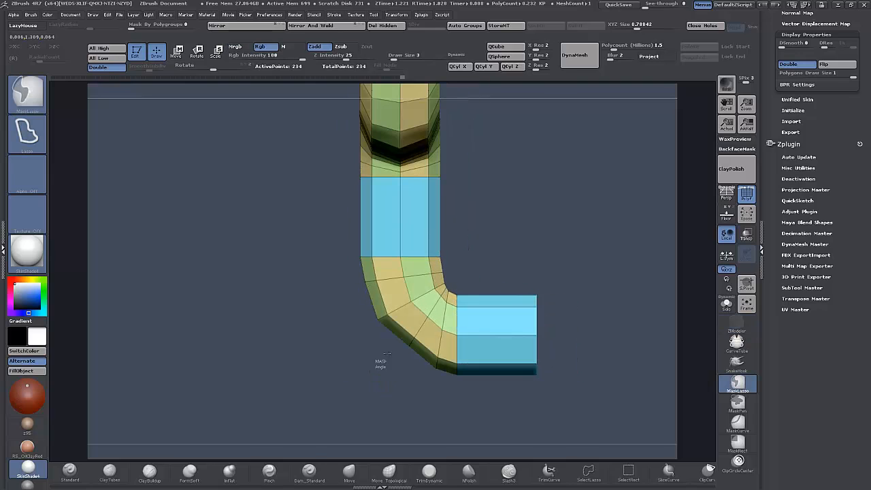
ctrl+drag(426, 325, 374, 384)
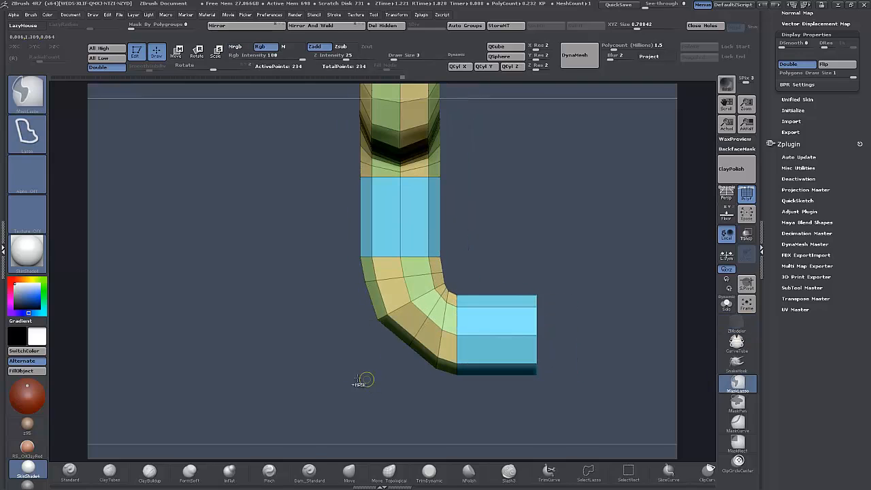
ctrl+click(365, 379)
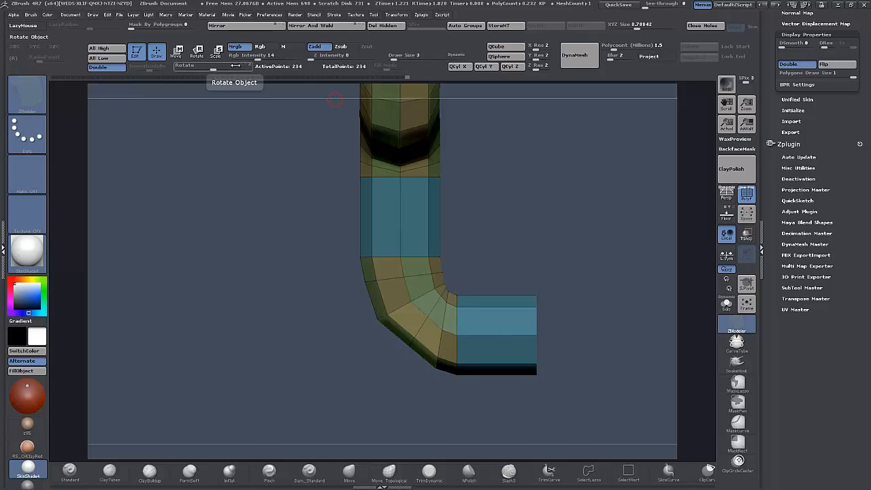
click(175, 51)
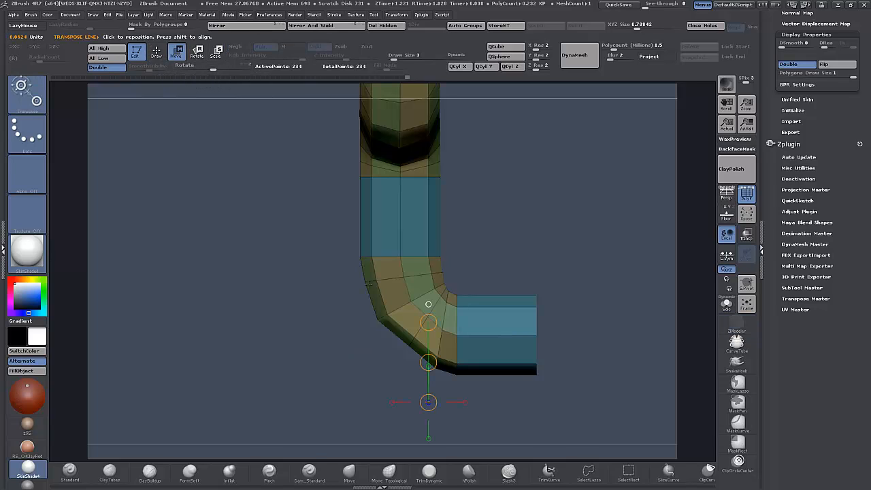
ctrl+click(360, 372)
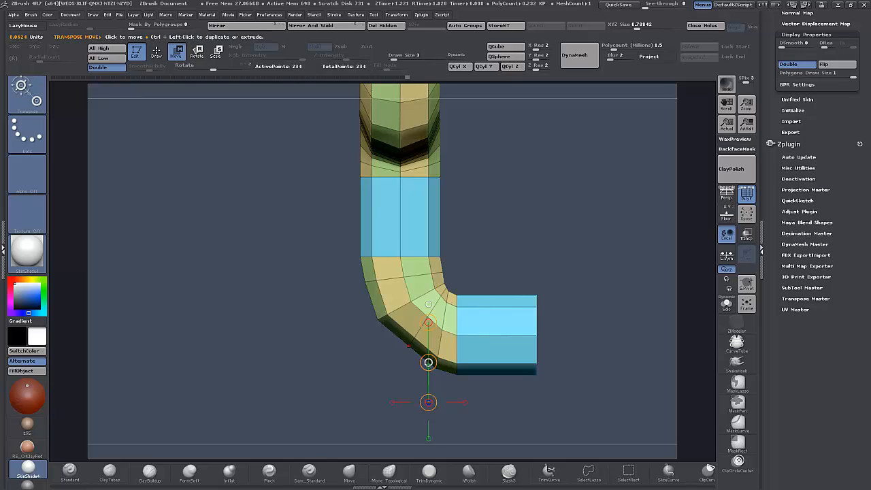
drag(428, 362, 427, 402)
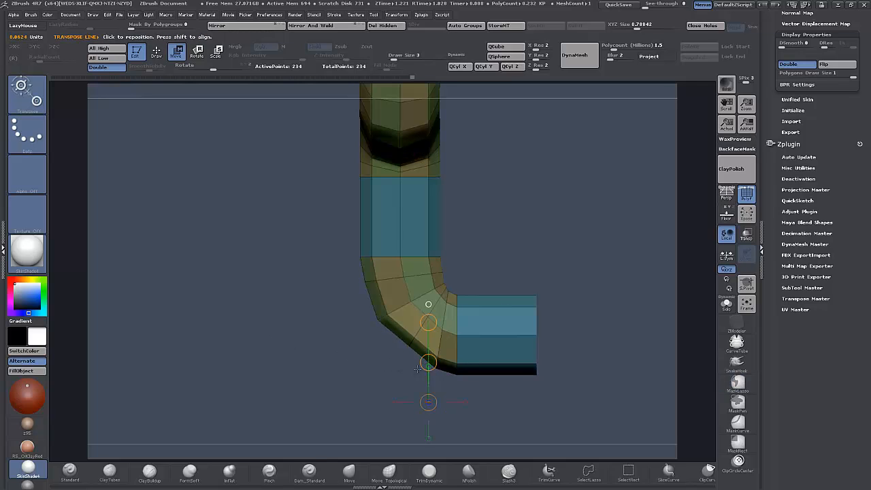
drag(428, 362, 422, 365)
Step: Clear the mask and insert an edge loop across the widest gap in the middle of the upper bend
alt+drag(290, 207, 285, 259)
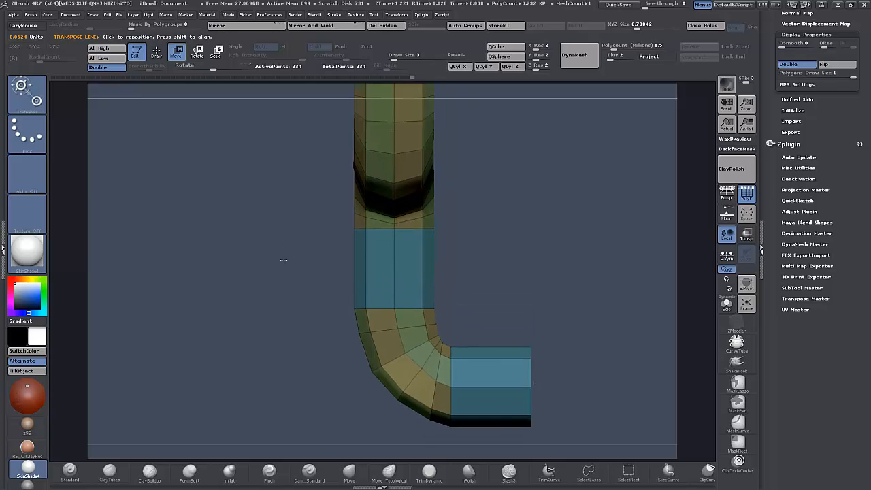
drag(565, 270, 457, 266)
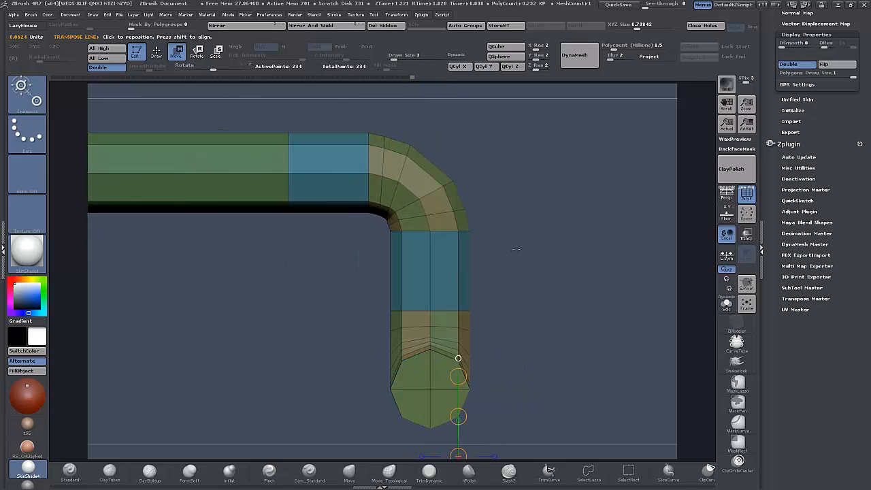
alt+drag(515, 249, 522, 258)
alt+drag(534, 194, 519, 286)
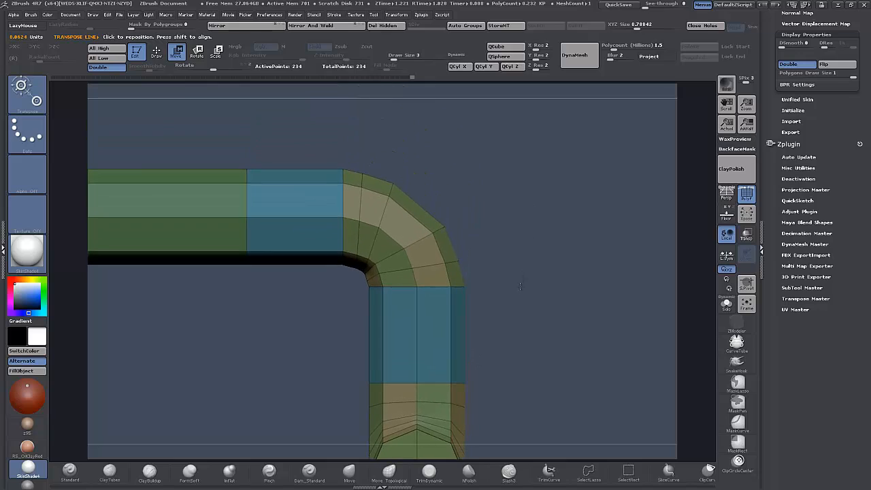
ctrl+drag(580, 178, 590, 190)
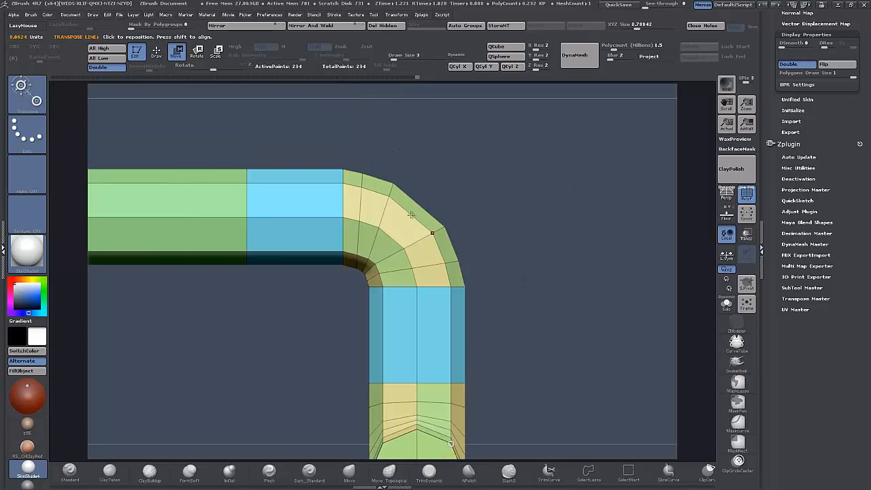
key(q)
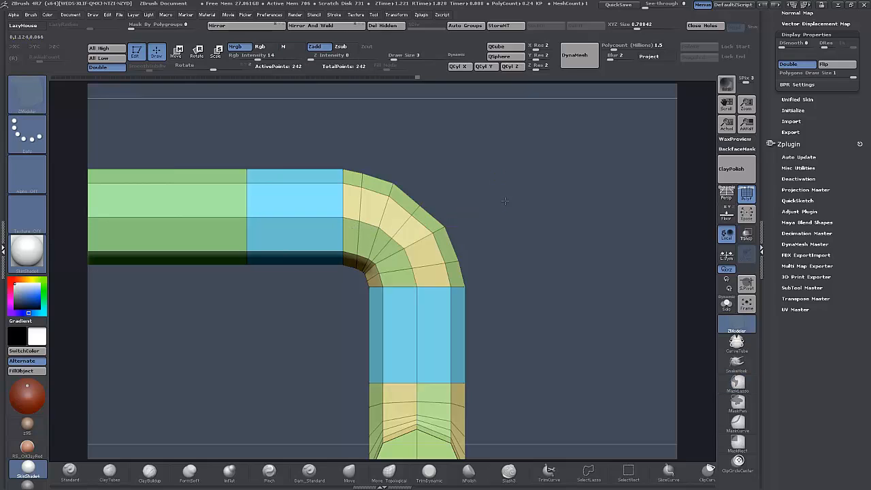
Step: Mask everything except the upper bend's new edge loop and move that loop diagonally outward to round the bend
key(ctrl)
ctrl+drag(410, 219, 444, 192)
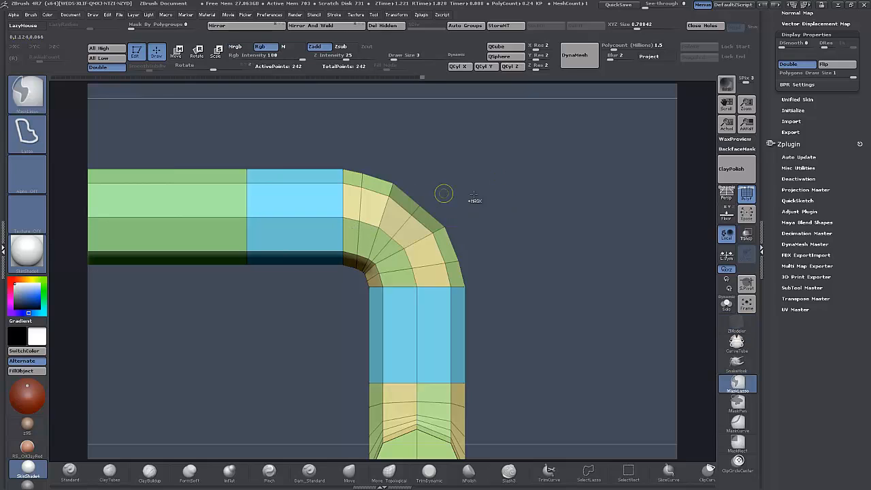
ctrl+click(305, 148)
key(w)
shift+drag(398, 215, 457, 154)
drag(428, 184, 428, 183)
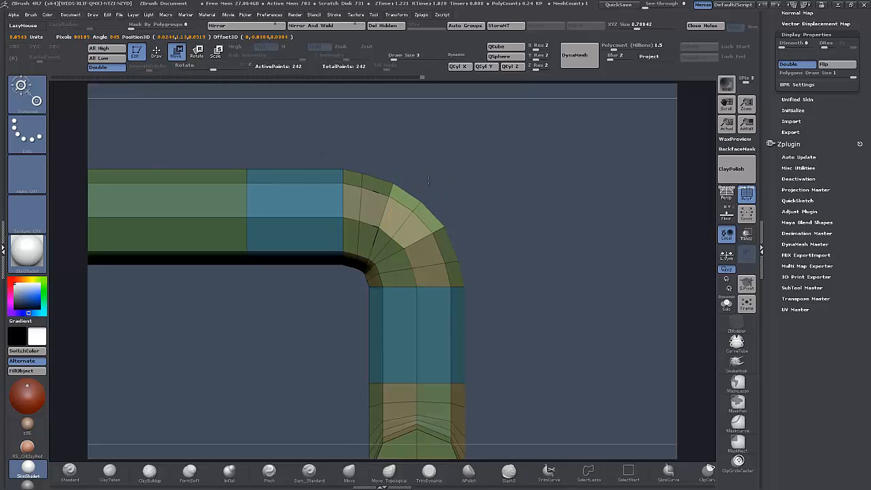
Step: Clear the mask, delete the flat cap at the pipe's lower end, and insert an edge loop close to that opening
alt+drag(523, 360, 355, 264)
alt+drag(462, 318, 515, 323)
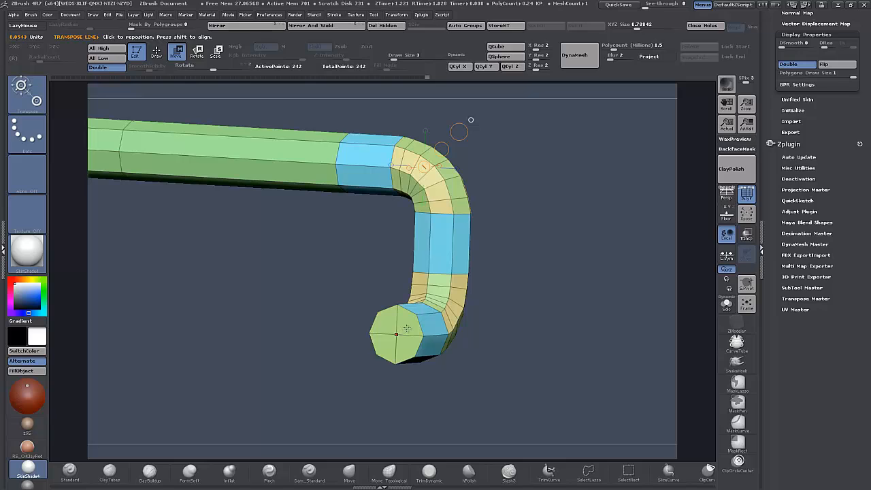
key(q)
click(408, 325)
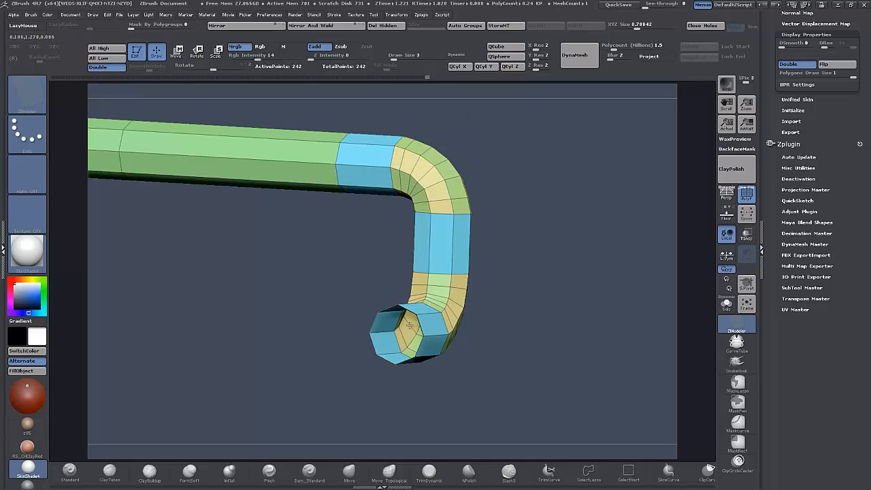
drag(524, 324, 502, 345)
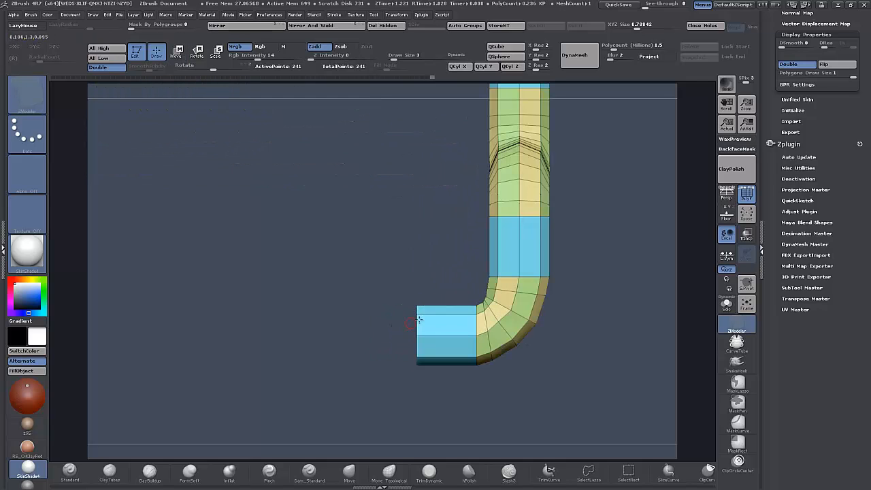
drag(429, 313, 424, 314)
Step: Insert an edge loop close to the pipe's opposite end and delete that end's flat cap
drag(562, 364, 564, 249)
alt+drag(502, 316, 323, 377)
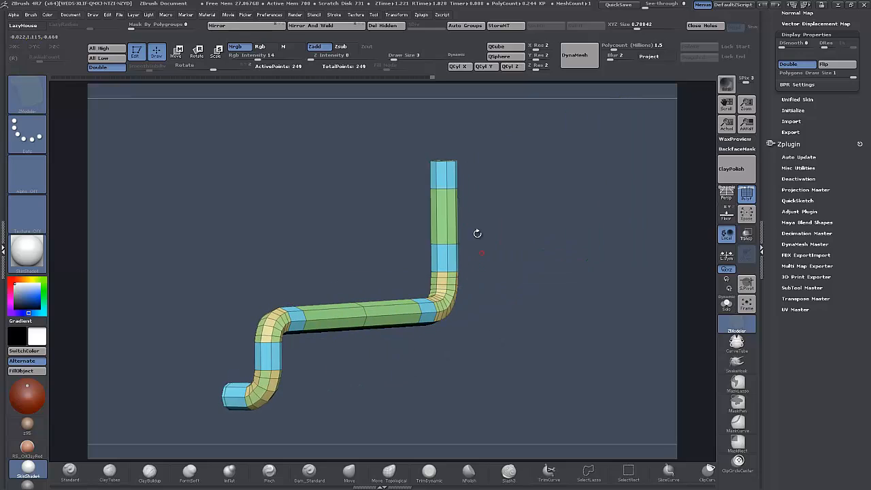
drag(480, 176, 461, 183)
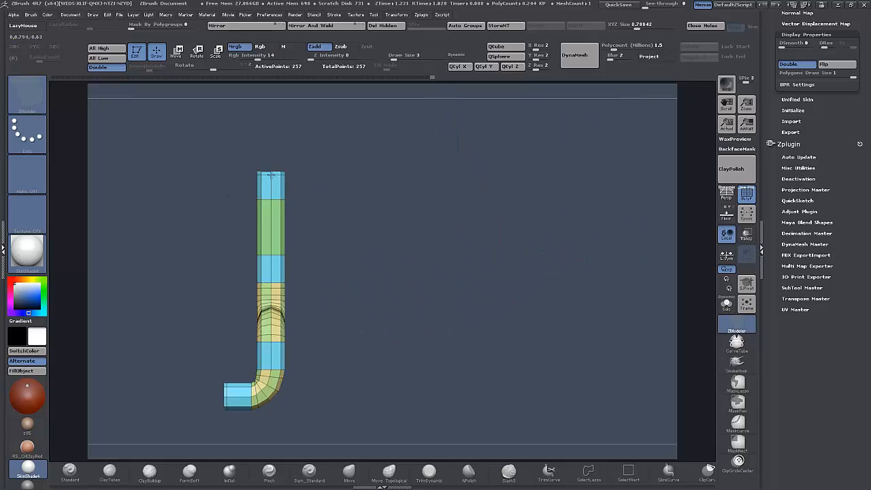
alt+drag(333, 167, 415, 239)
drag(408, 234, 436, 274)
alt+drag(435, 274, 468, 394)
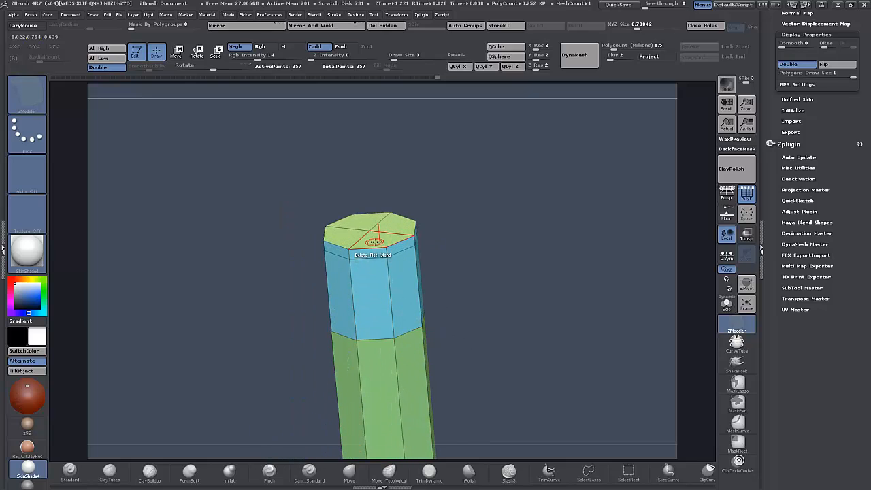
click(374, 242)
Step: Turn on dynamic subdivision for the whole pipe and hide the polyframe
alt+drag(527, 310, 509, 108)
alt+drag(528, 231, 608, 98)
drag(560, 253, 492, 283)
click(747, 194)
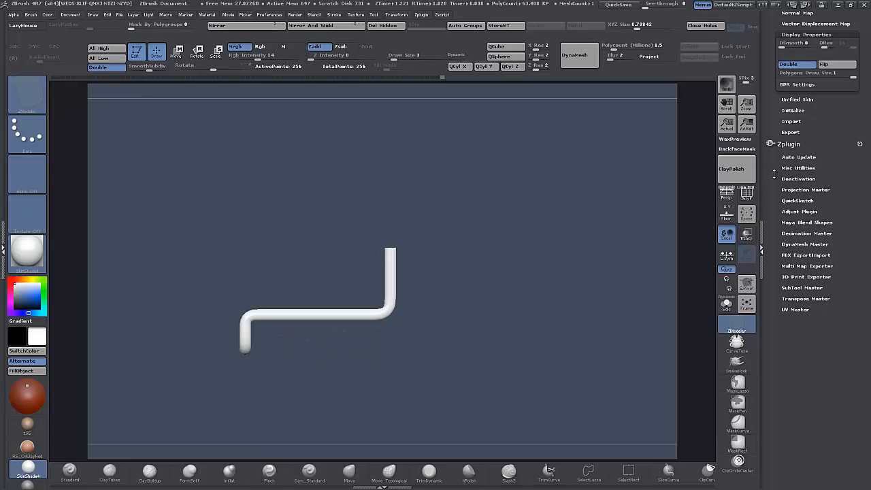
Step: Copy the pipe subtool and paste it into the plasma gun tool's subtool list
drag(773, 174, 774, 274)
click(791, 156)
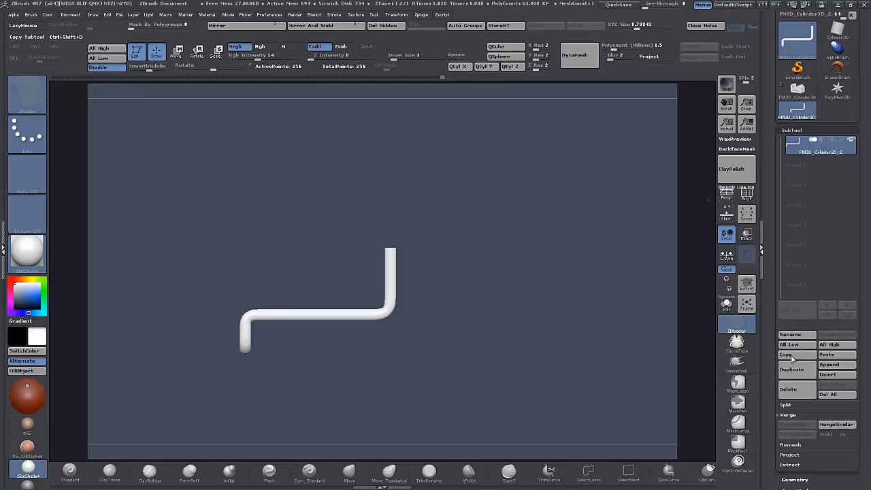
drag(769, 144, 769, 163)
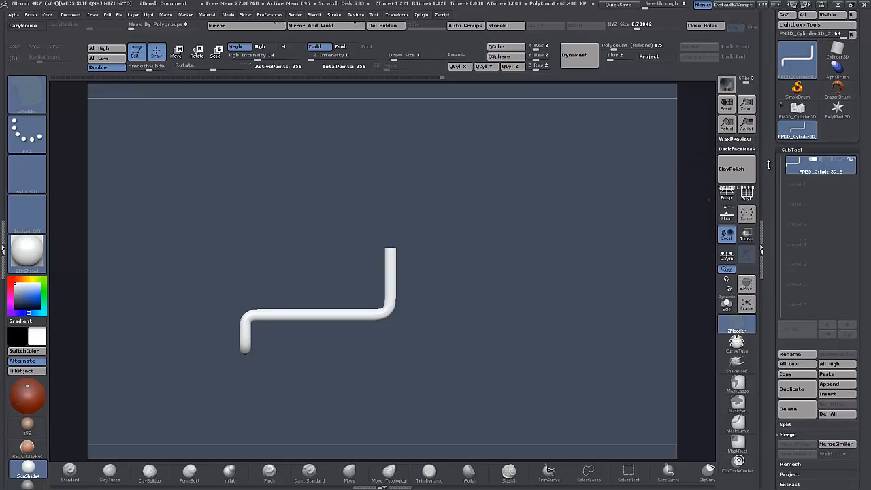
click(795, 112)
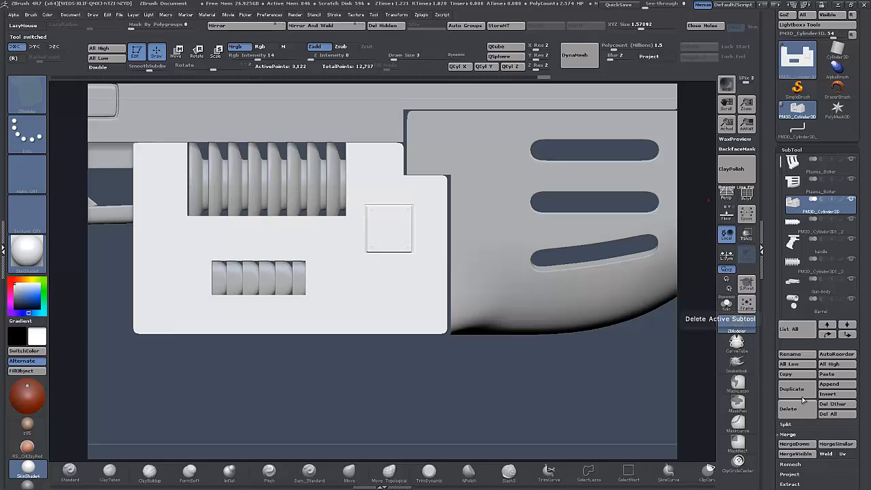
click(829, 374)
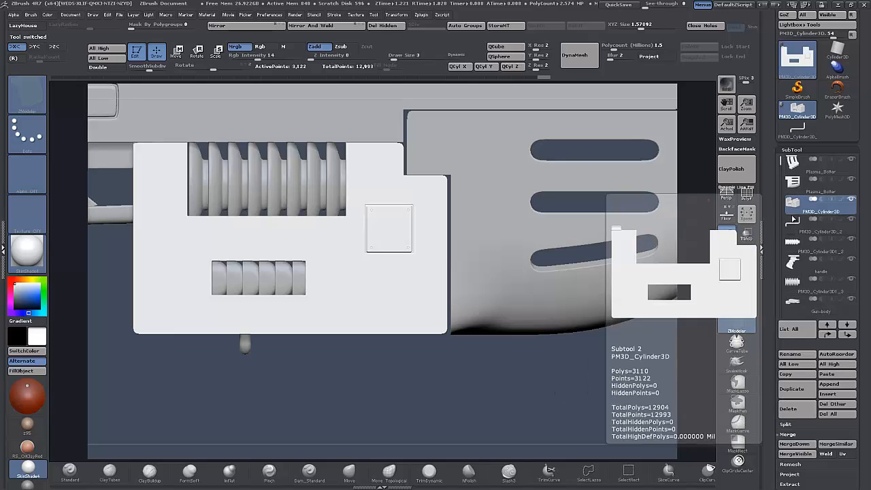
Step: Select the pipe subtool and move it sideways out of the gun body so it sits along the outer side face
click(793, 228)
mouse_move(377, 399)
mouse_down()
mouse_move(374, 407)
mouse_move(342, 394)
mouse_move(367, 394)
mouse_up()
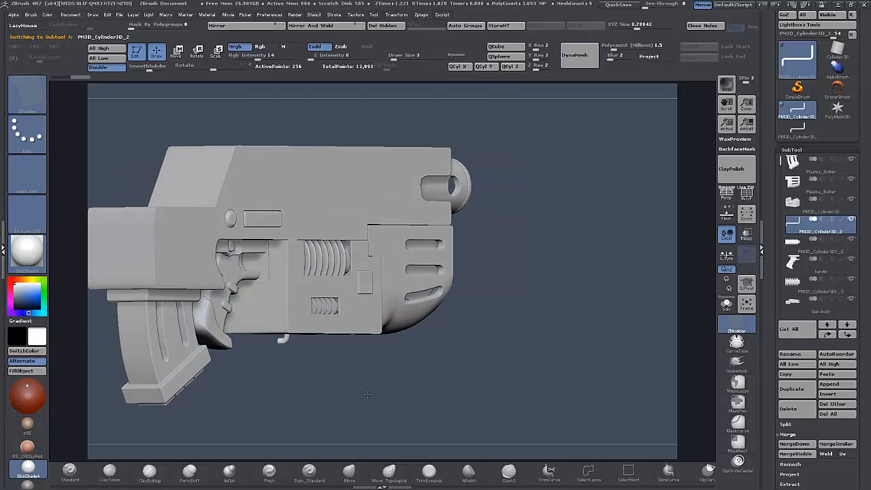
drag(291, 390, 314, 387)
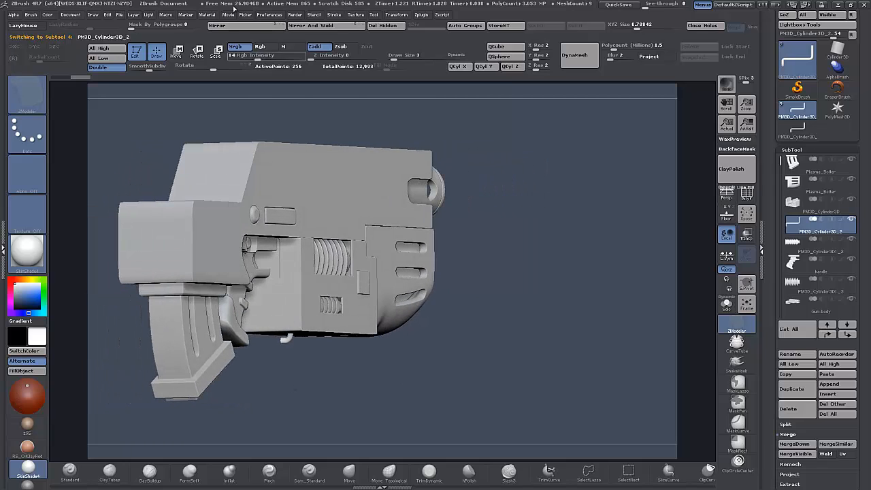
click(178, 54)
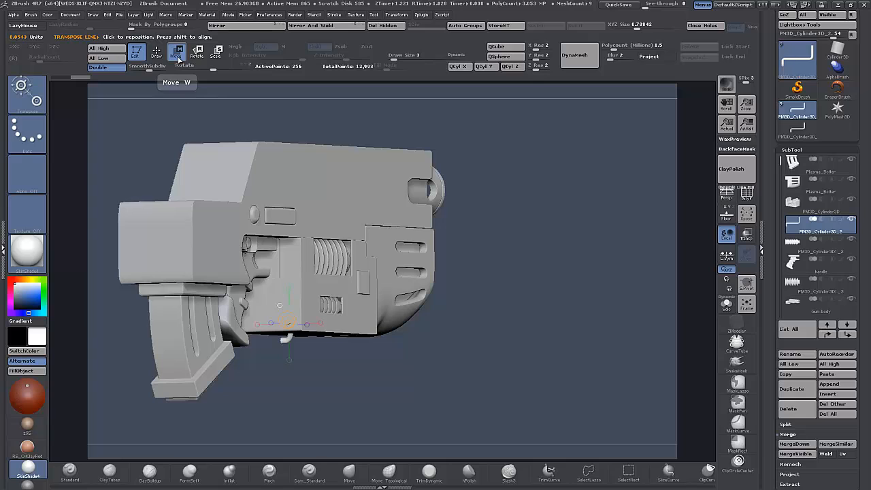
drag(270, 390, 326, 277)
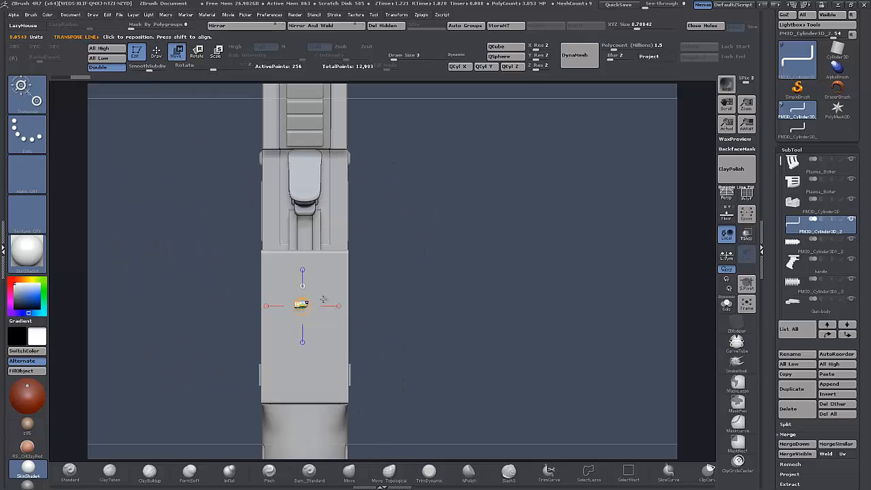
drag(306, 303, 441, 294)
key(ctrl+z)
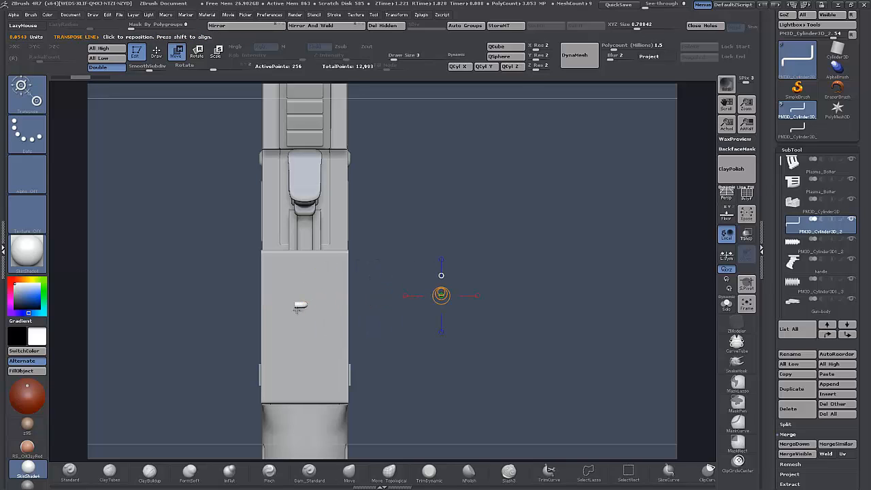
shift+drag(296, 306, 462, 306)
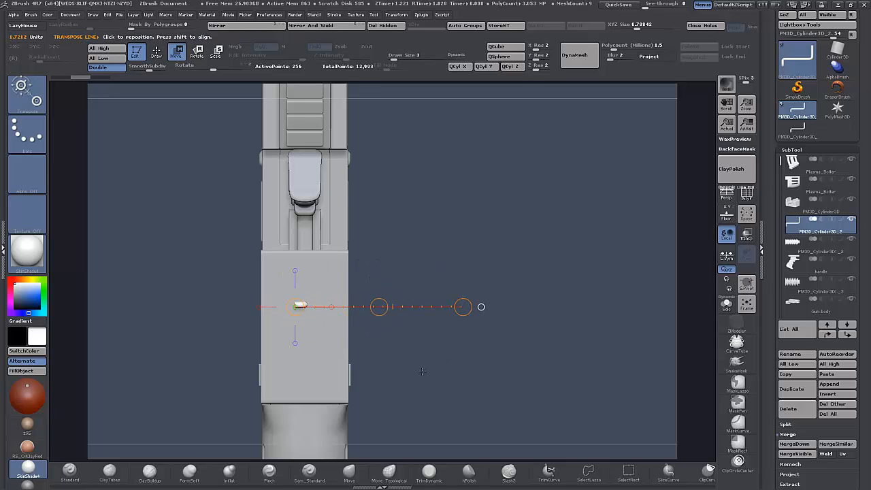
mouse_move(440, 371)
mouse_down()
mouse_move(413, 375)
mouse_move(399, 352)
mouse_up()
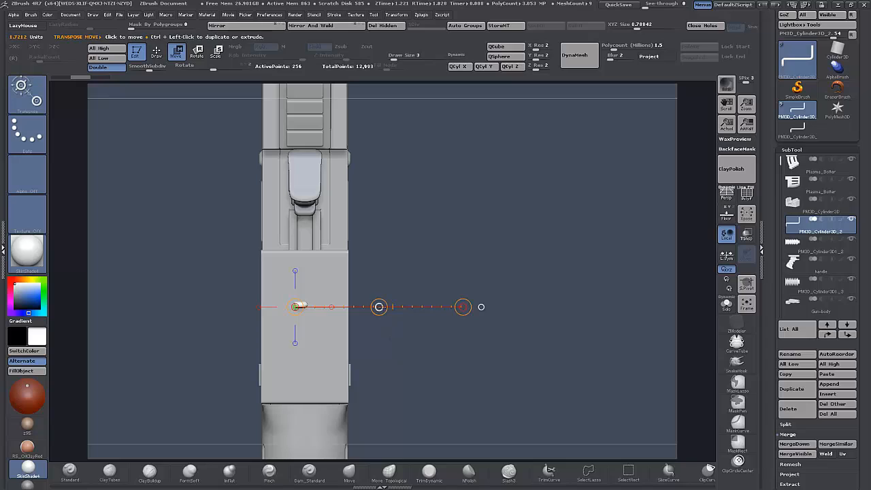
drag(379, 307, 427, 308)
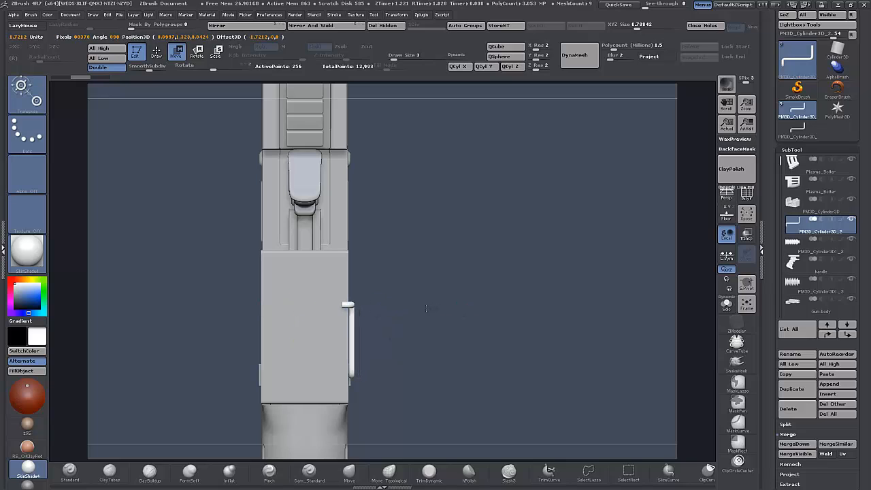
Step: Clip the pipe's upper end flush with the square plate's lower edge using a horizontal Clip Curve cut
drag(531, 266, 466, 214)
drag(557, 203, 527, 245)
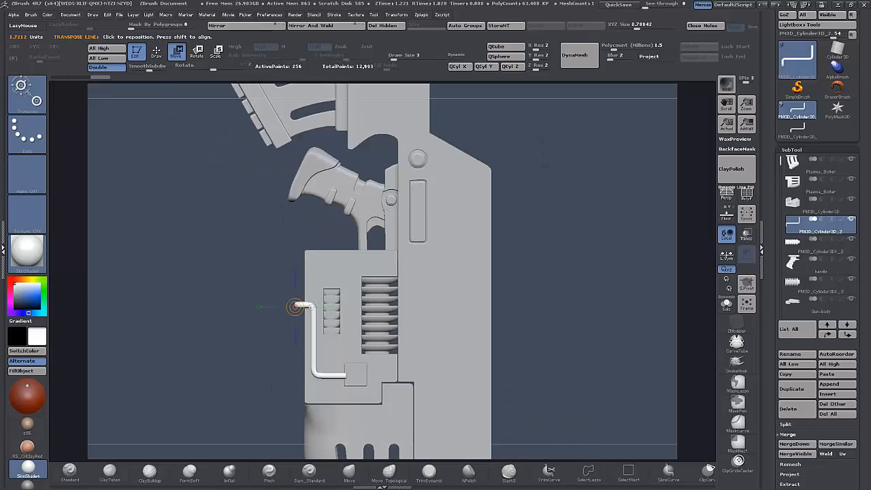
drag(130, 168, 230, 351)
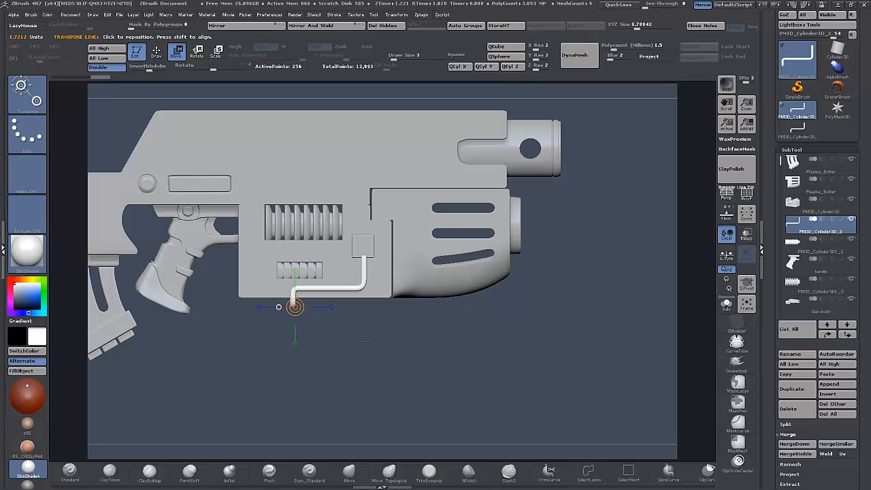
alt+drag(373, 348, 325, 394)
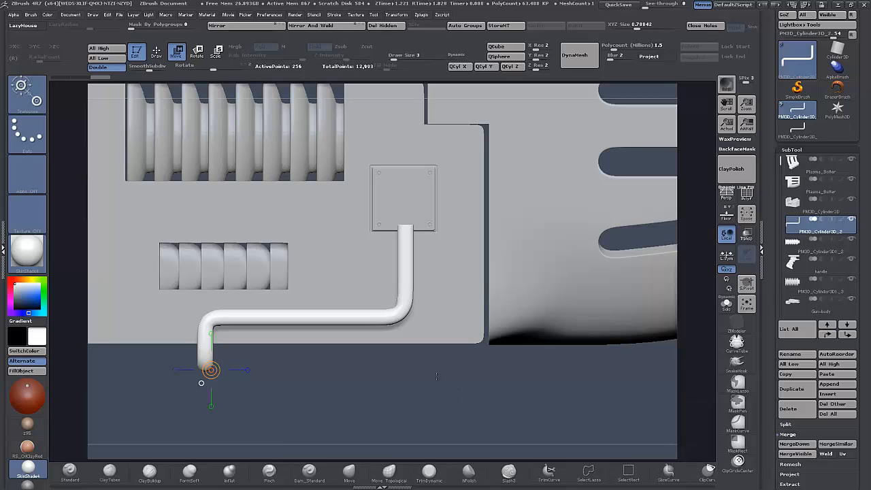
mouse_move(433, 374)
ctrl+mouse_down()
mouse_move(485, 406)
mouse_move(471, 373)
mouse_move(448, 219)
mouse_move(484, 350)
mouse_move(534, 425)
ctrl+mouse_up()
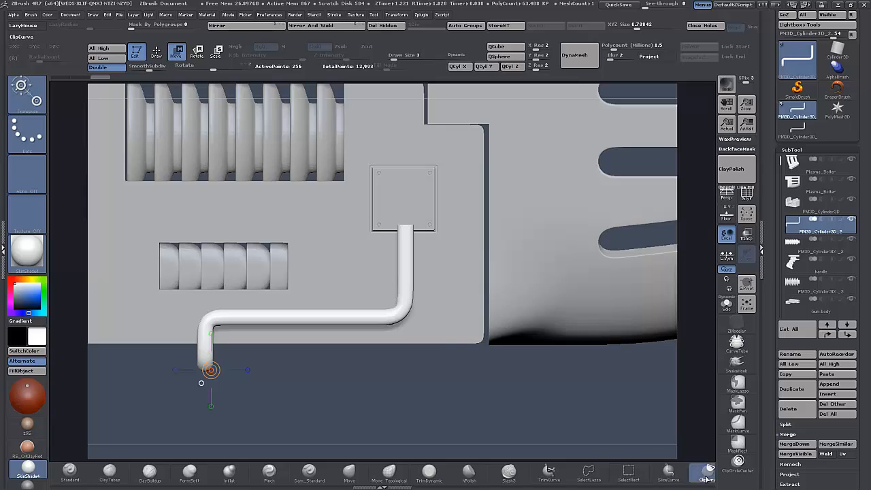
click(333, 226)
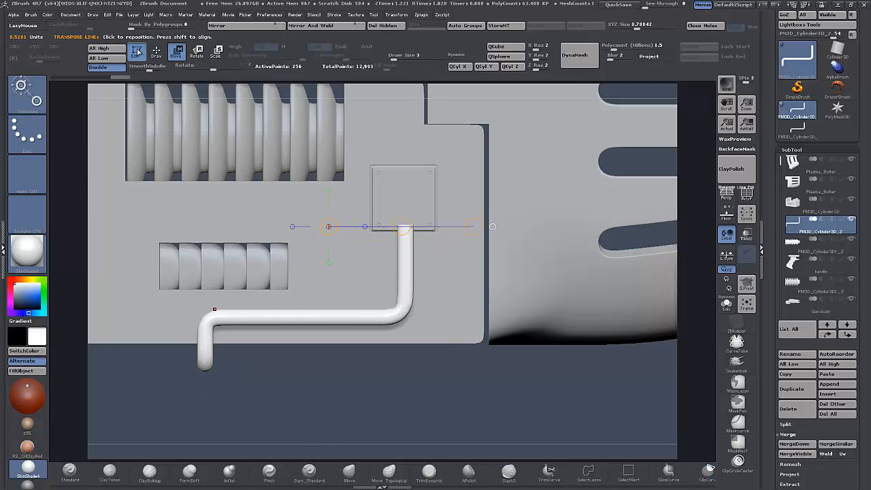
click(158, 52)
ctrl+shift+drag(261, 224, 549, 226)
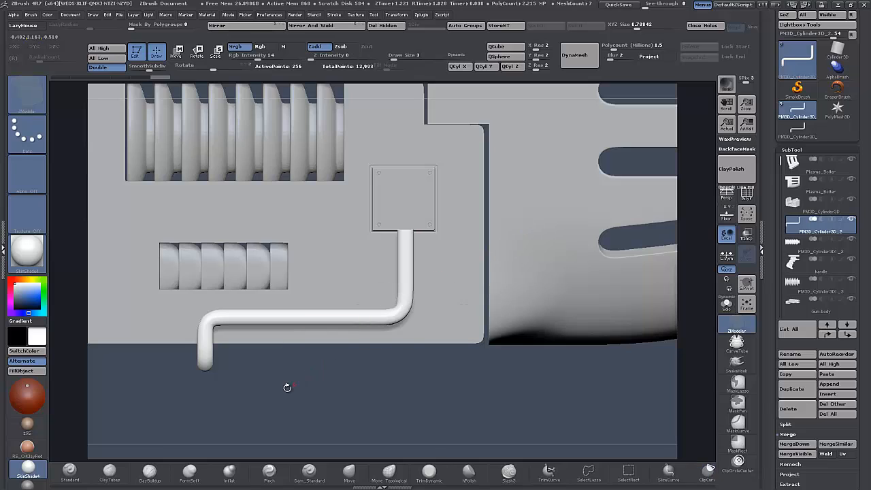
Step: Mask all of the pipe except its lower end, shift that end up slightly toward the gun body, and clear the mask
ctrl+drag(162, 416, 239, 340)
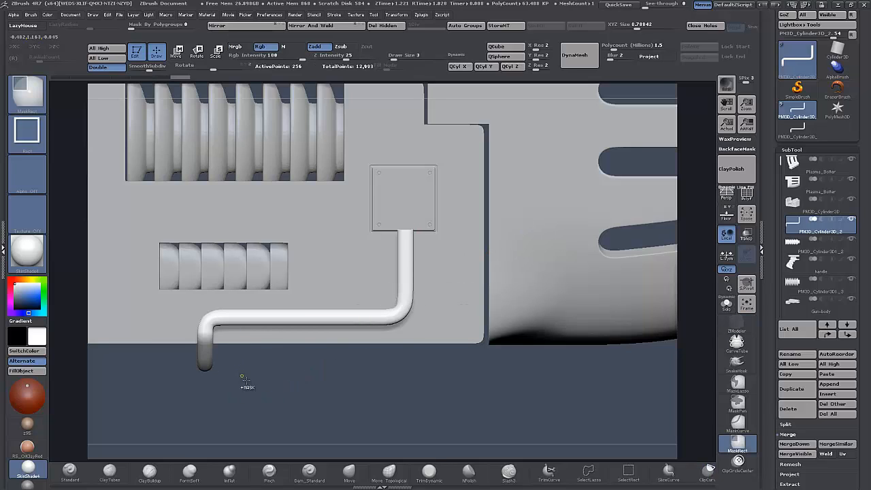
ctrl+drag(162, 403, 255, 345)
drag(230, 385, 179, 391)
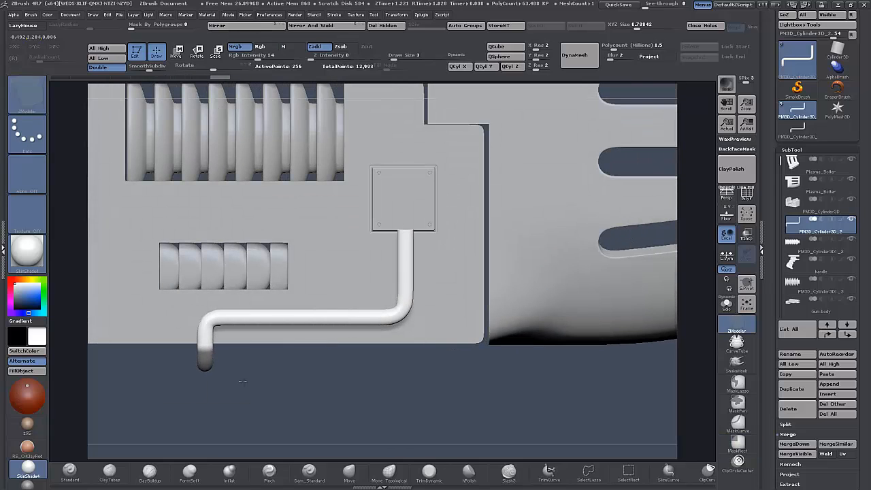
ctrl+click(157, 406)
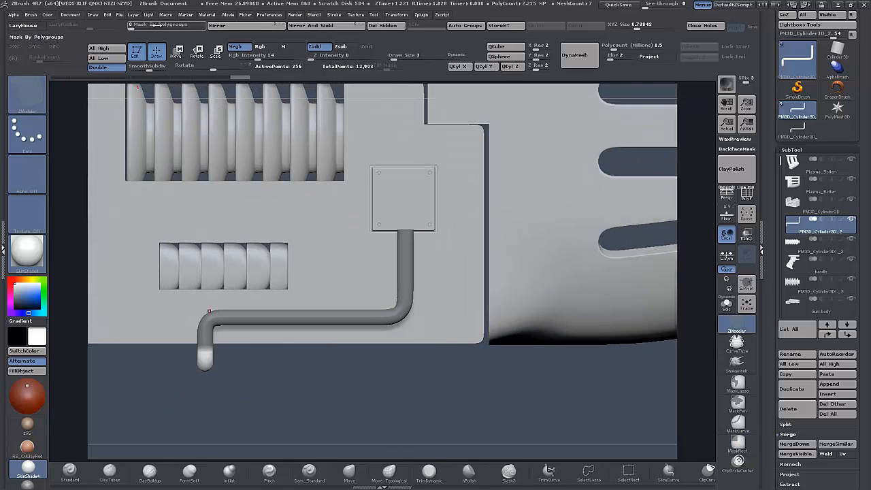
key(w)
drag(205, 353, 205, 444)
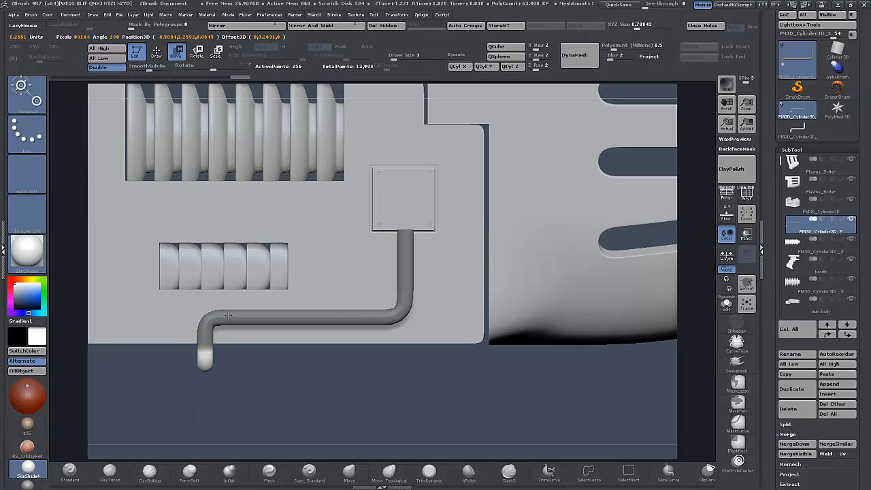
mouse_move(205, 389)
mouse_down()
mouse_move(235, 385)
mouse_move(205, 385)
mouse_up()
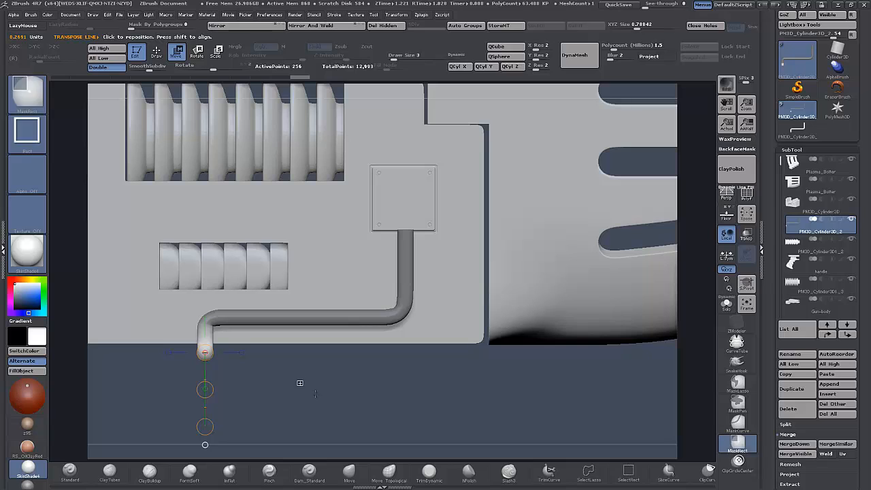
ctrl+drag(297, 383, 269, 427)
Step: Return to Draw mode with the ZModeler brush, show the pipe's polyframe, and turn off dynamic subdivision
drag(163, 401, 155, 329)
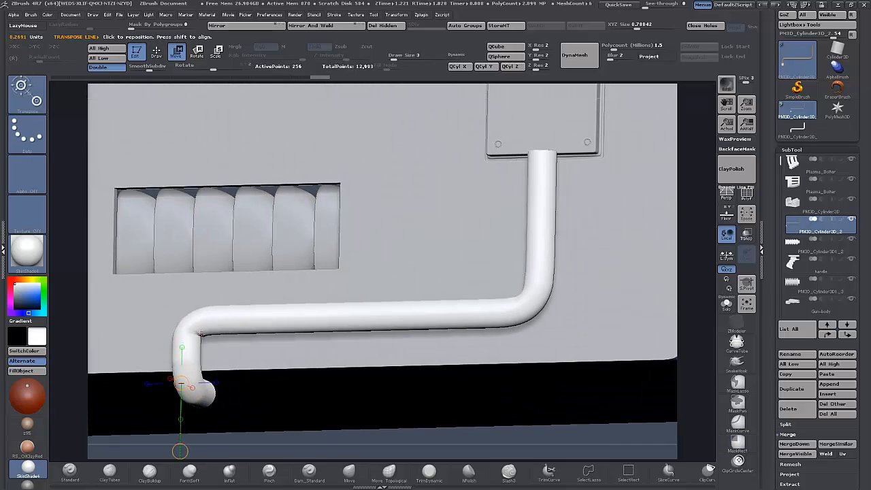
click(155, 51)
key(b)
key(z)
key(m)
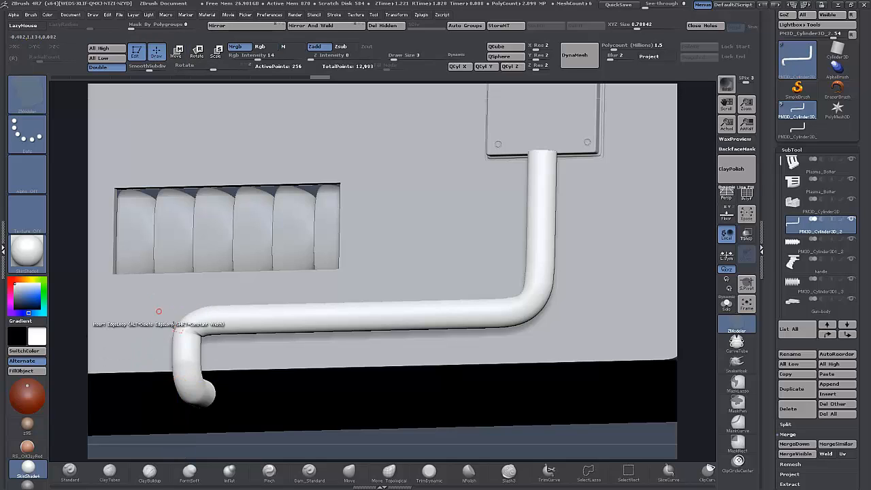
key(shift)
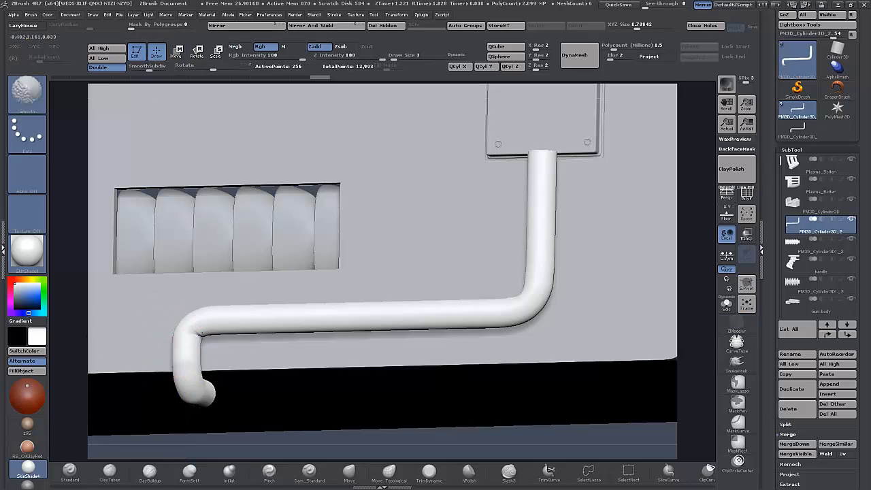
key(shift)
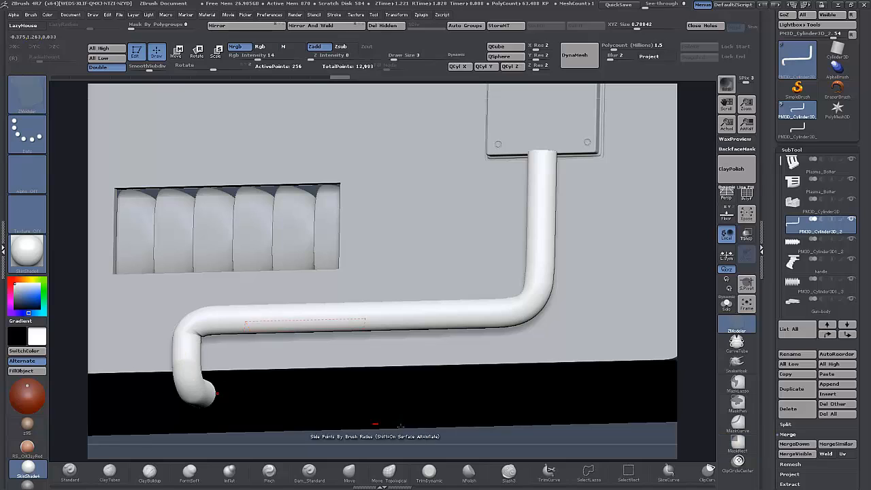
alt+drag(424, 442, 421, 482)
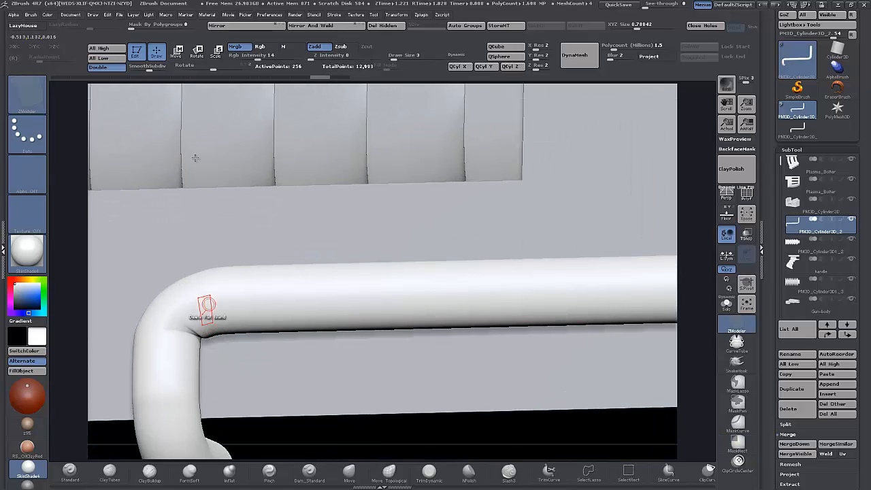
click(746, 196)
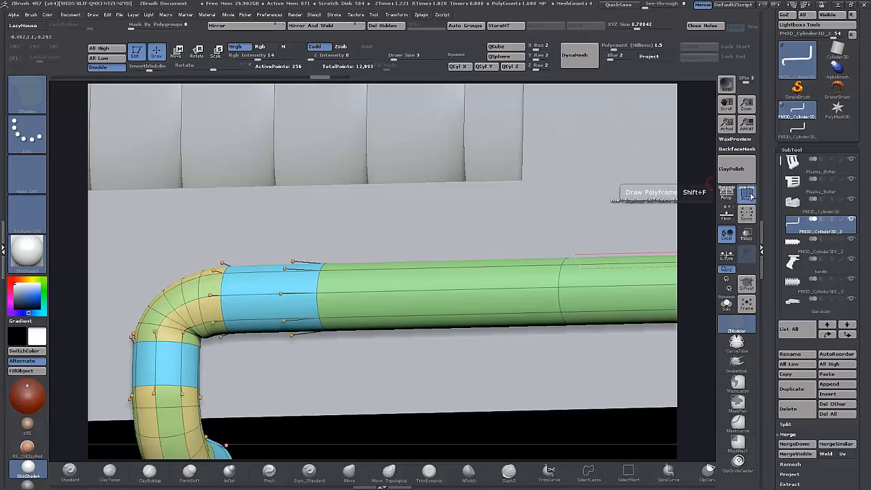
key(shift+d)
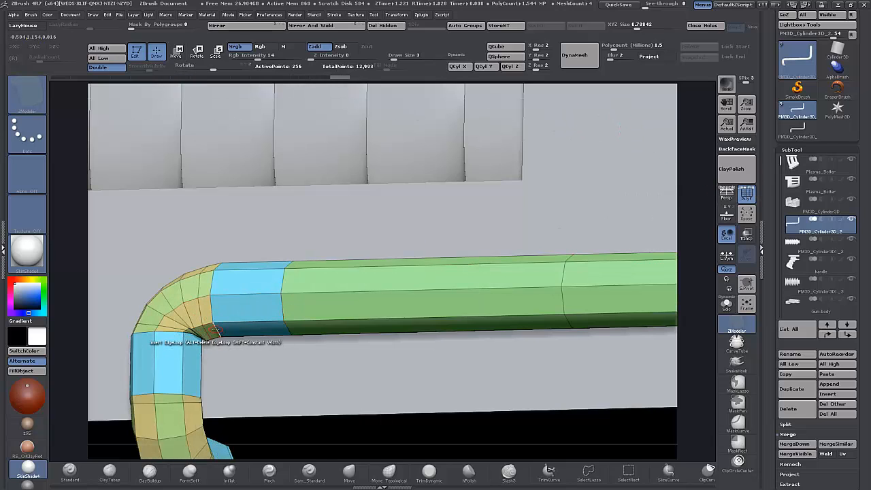
Step: Set the ZModeler edge action to Slide and slide the lower-left bend's two end loops outward along the adjoining straight sections
key(space)
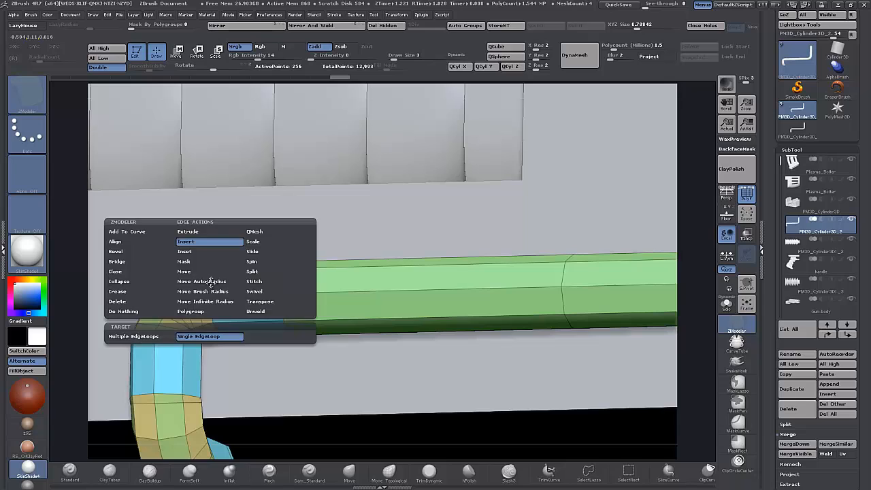
click(255, 253)
drag(212, 277, 170, 297)
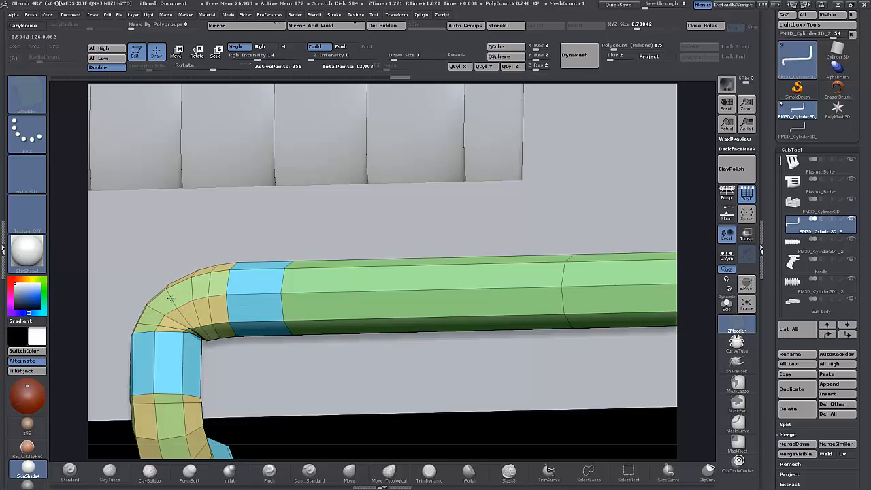
drag(60, 416, 83, 411)
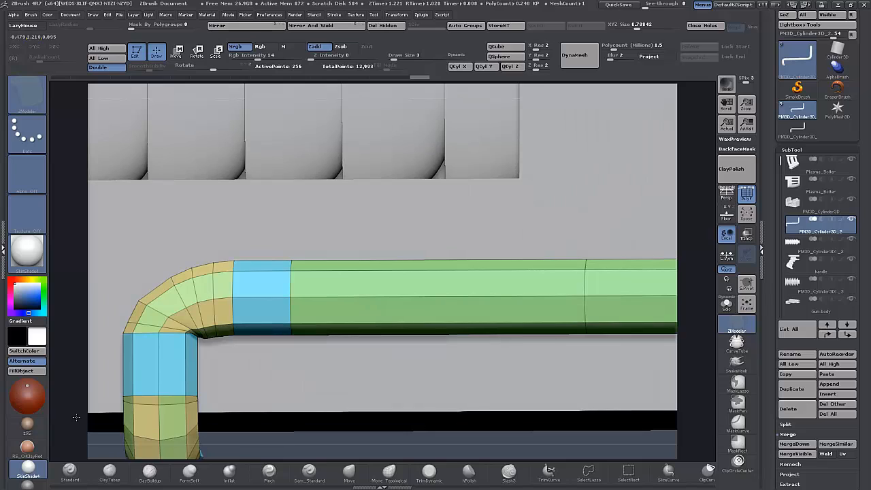
drag(175, 333, 175, 359)
mouse_move(176, 329)
mouse_down()
mouse_move(175, 345)
mouse_move(174, 332)
mouse_up()
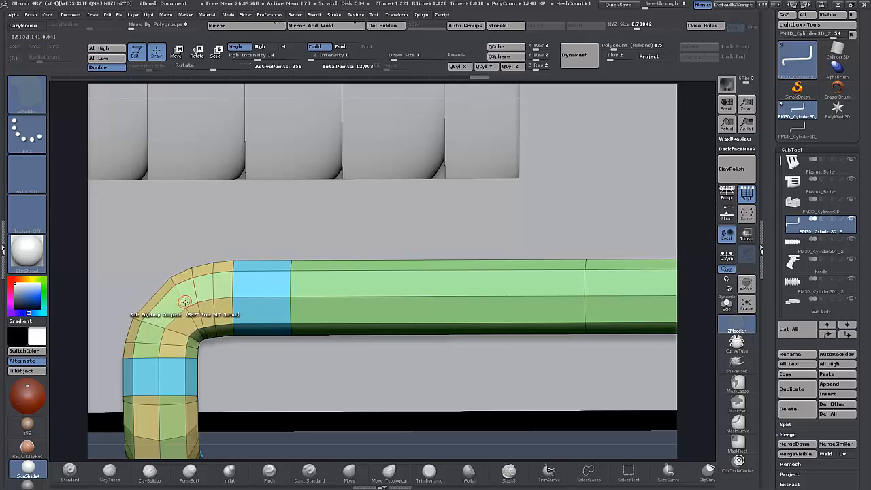
Step: Slide the edge loops in the middle of the lower-left bend to space them evenly around the curve
drag(182, 300, 172, 303)
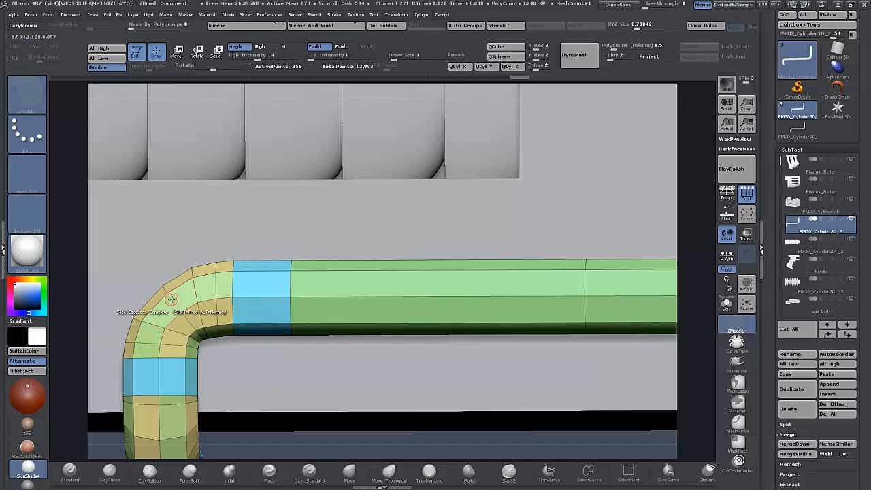
drag(172, 299, 168, 301)
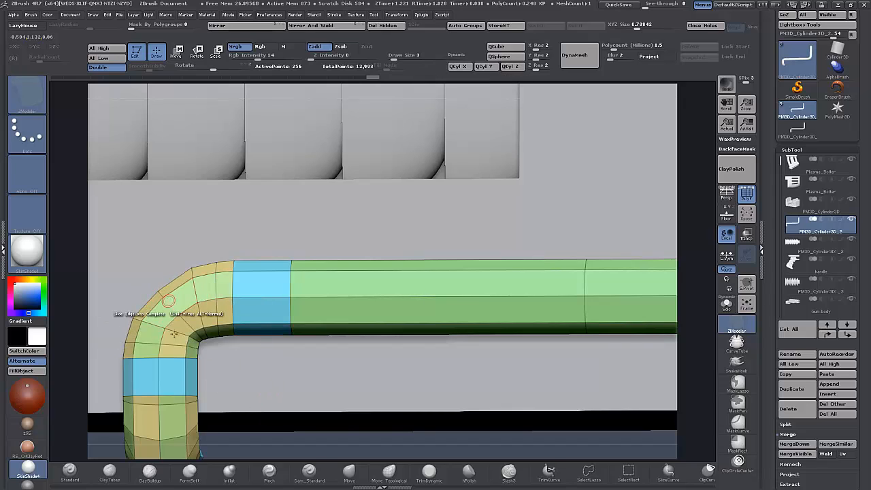
alt+drag(703, 387, 691, 176)
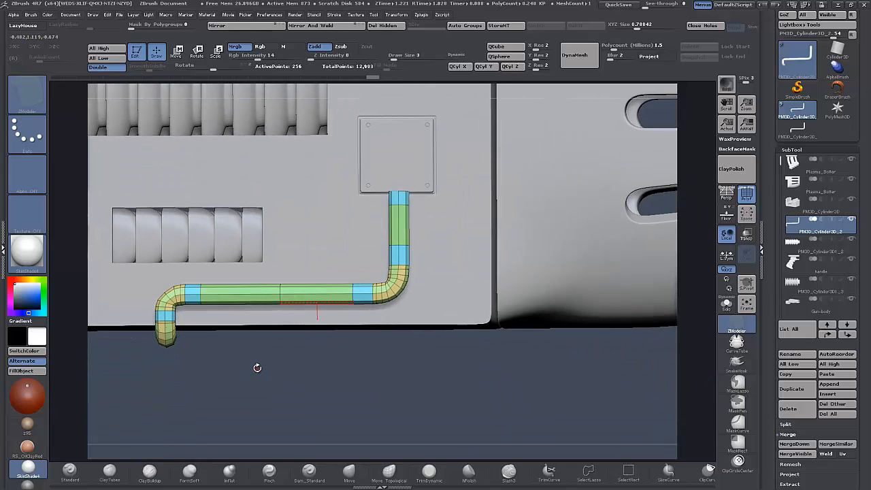
drag(257, 367, 304, 464)
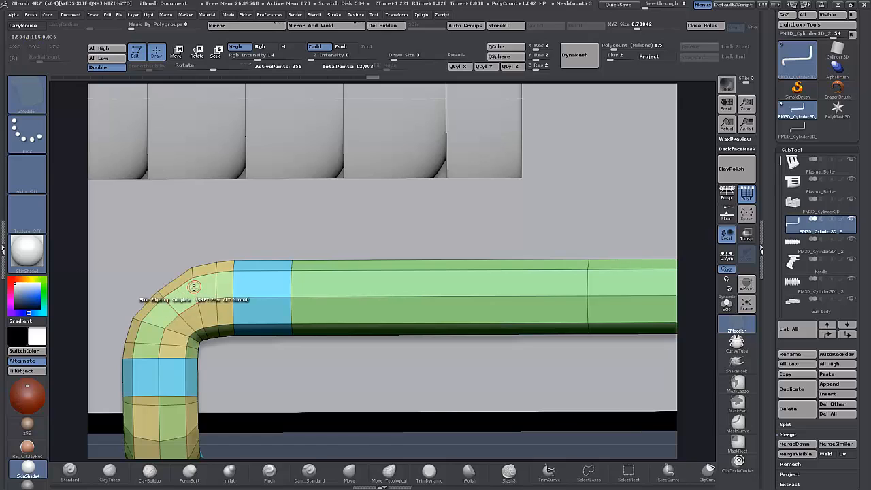
drag(195, 287, 193, 287)
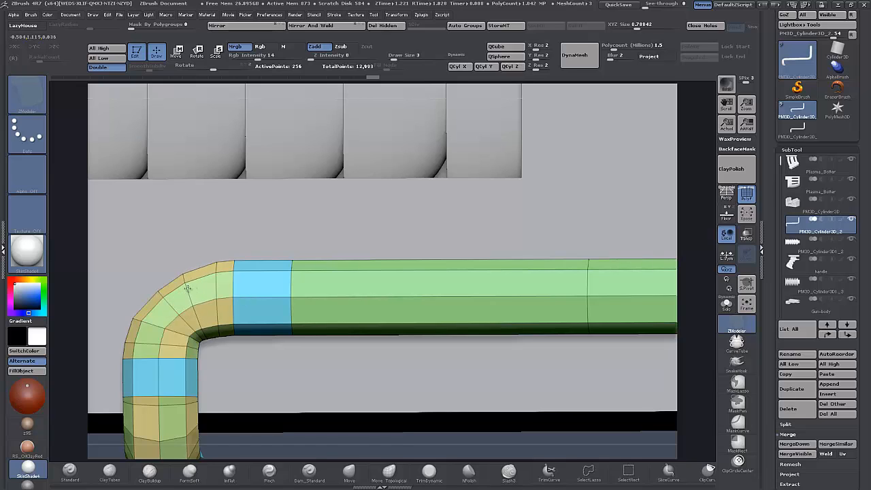
Step: Smooth the lower-left bend by sliding an upper edge loop and nudging the bend's middle section under a temporary mask of the remaining pipe
drag(213, 283, 208, 285)
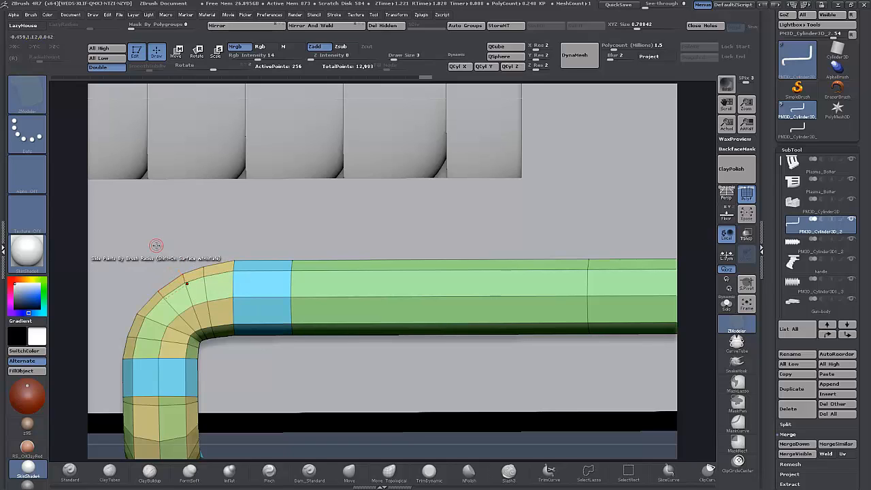
key(ctrl+shift)
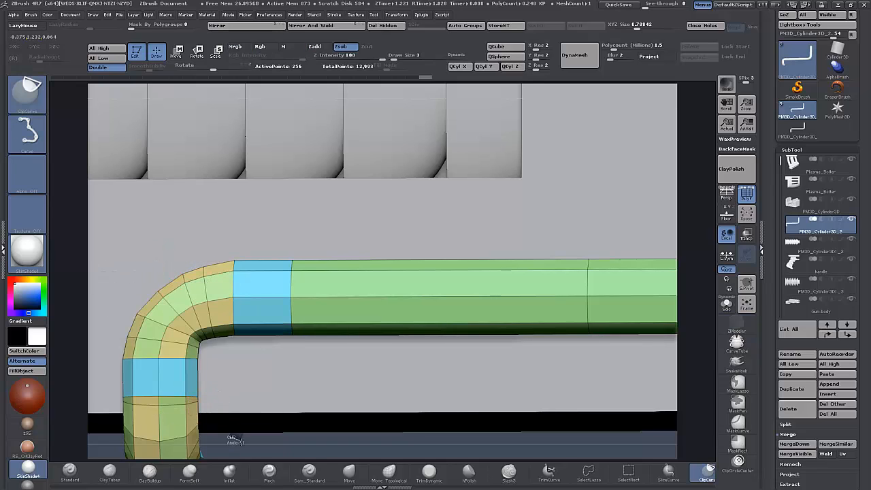
key(ctrl)
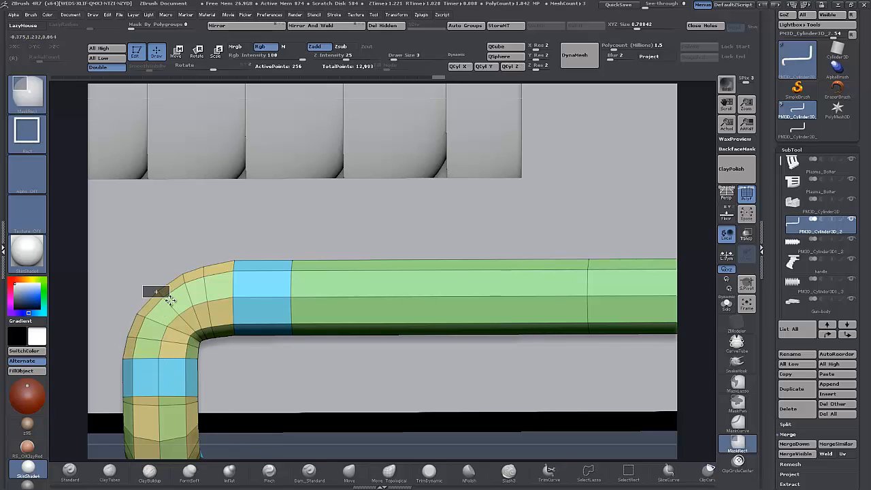
ctrl+drag(170, 300, 172, 301)
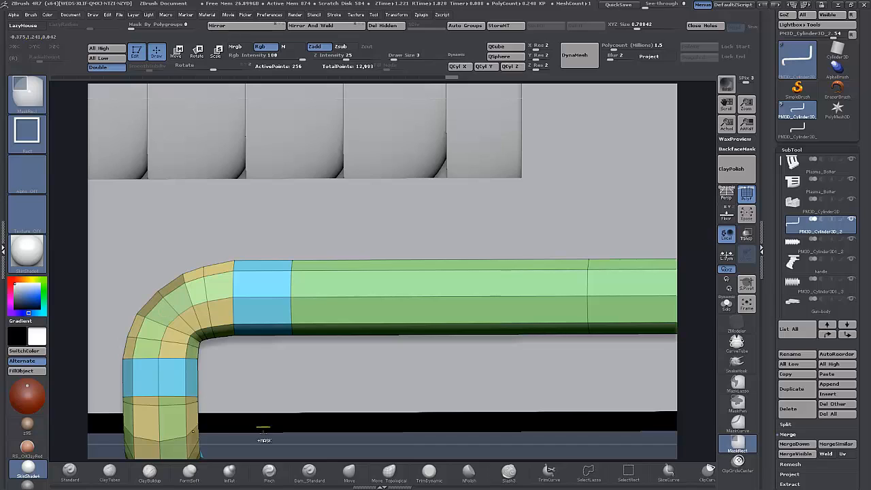
ctrl+click(265, 440)
click(178, 55)
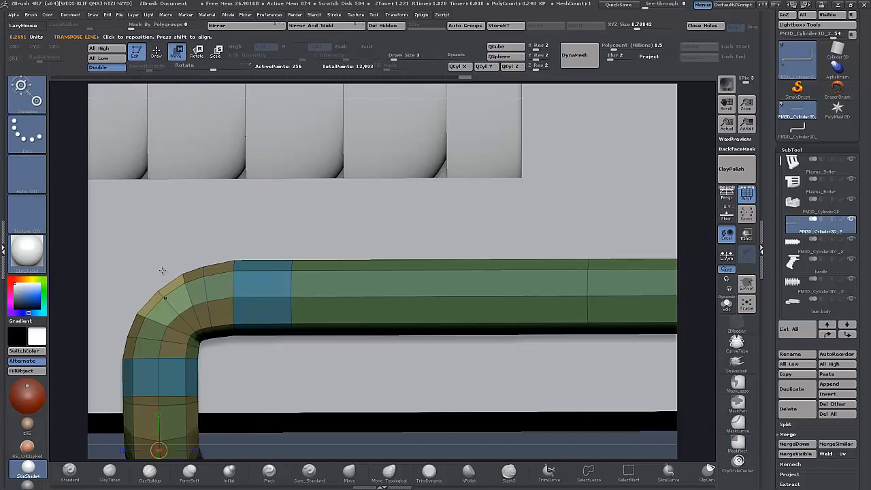
shift+drag(164, 310, 91, 238)
drag(132, 279, 131, 277)
ctrl+drag(301, 443, 305, 254)
Step: Turn off the body block's dynamic subdivision, mask everything except the square plate, and pull the plate's outer face outward past the pipe
alt+drag(389, 365, 453, 391)
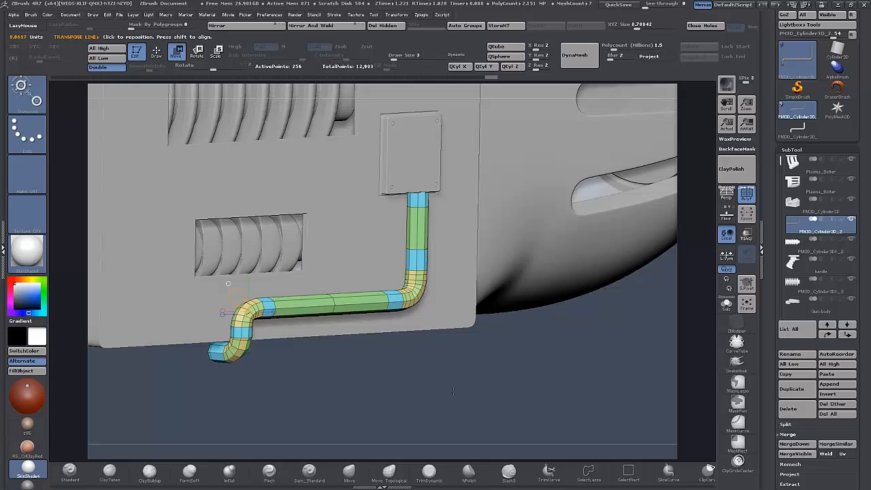
alt+click(461, 241)
alt+drag(492, 325, 548, 373)
key(shift+d)
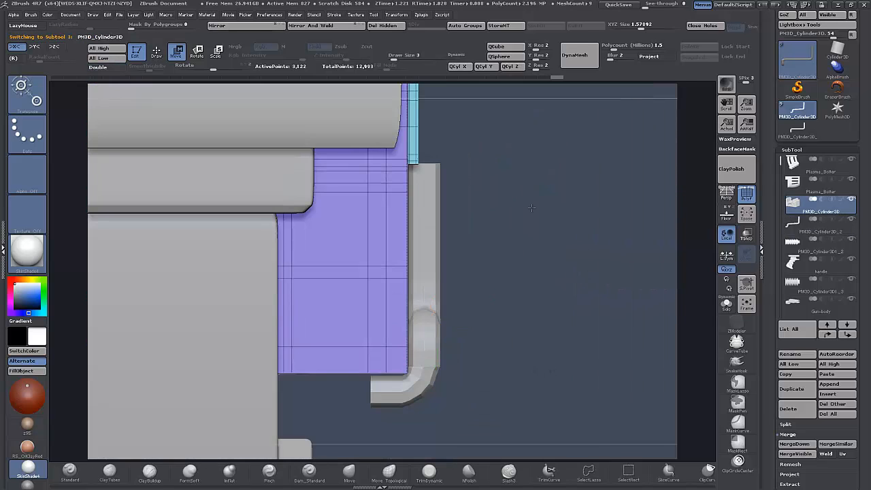
alt+drag(532, 208, 466, 313)
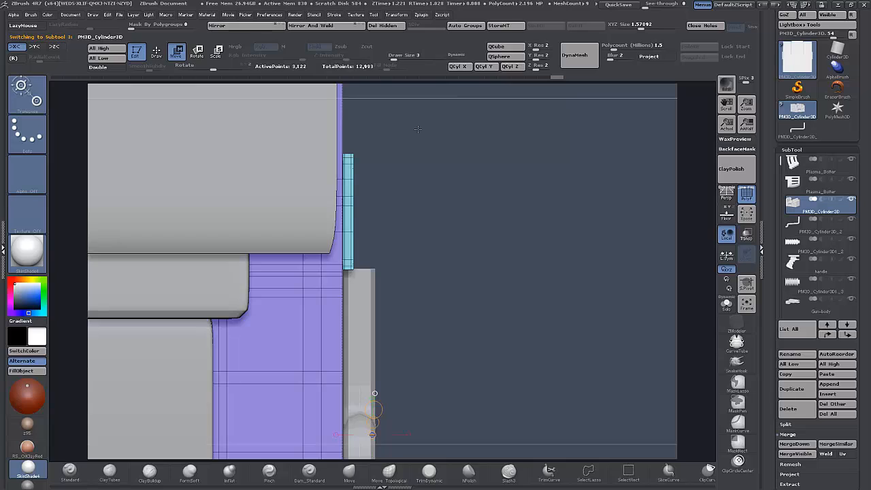
mouse_move(417, 128)
ctrl+mouse_down()
mouse_move(365, 306)
mouse_move(347, 308)
ctrl+mouse_up()
alt+drag(402, 226, 418, 338)
alt+drag(474, 91, 544, 390)
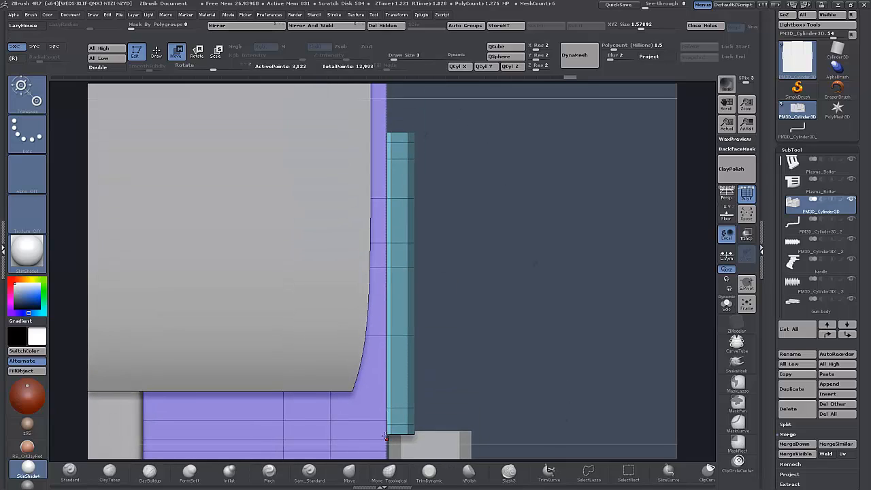
alt+drag(519, 339, 548, 226)
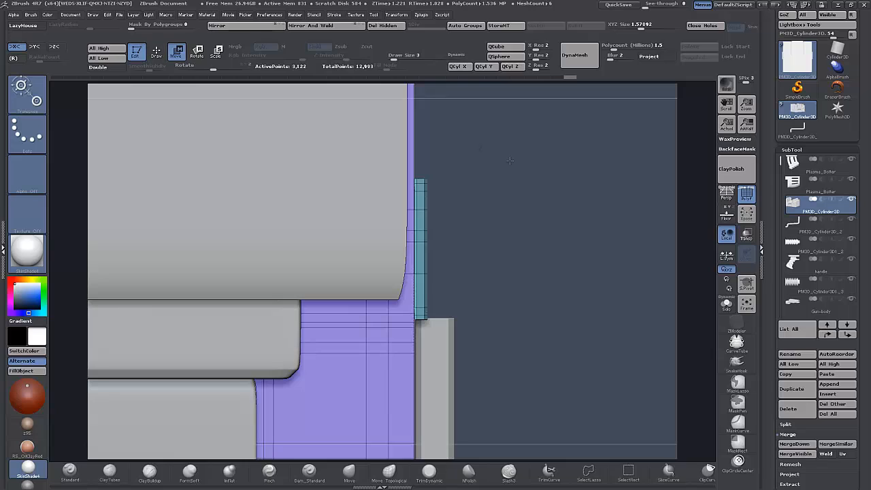
ctrl+click(578, 183)
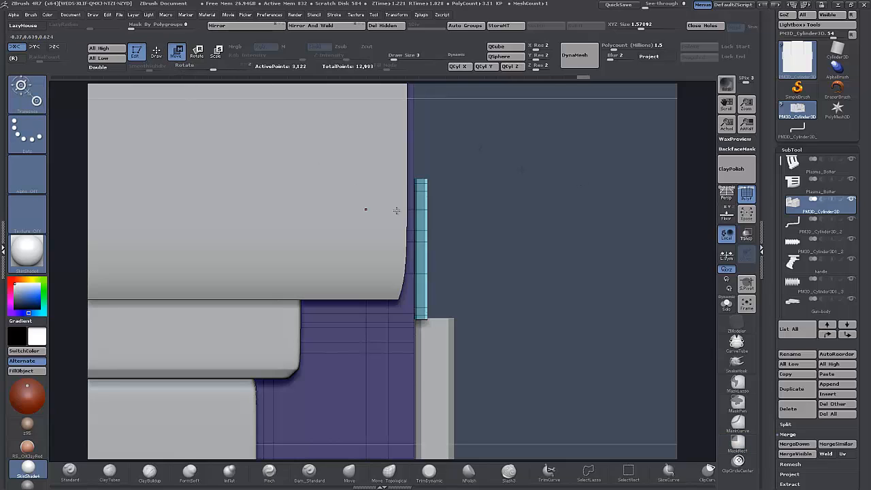
shift+drag(416, 230, 670, 229)
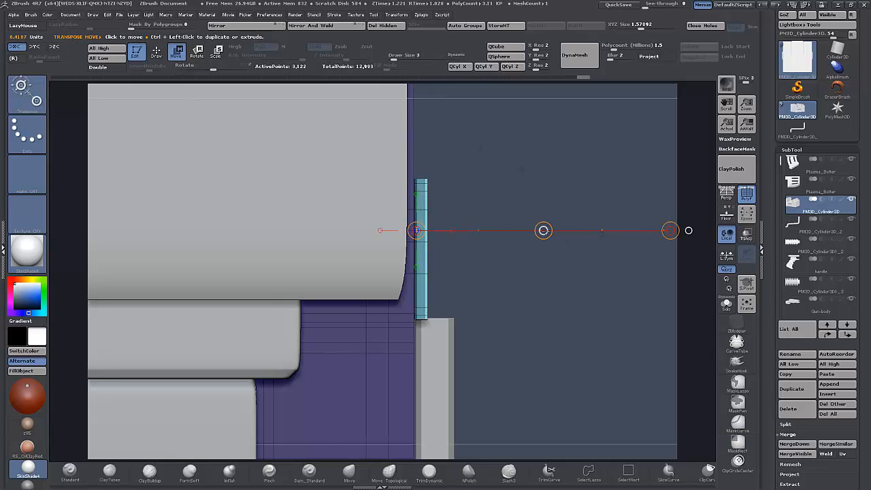
drag(542, 230, 578, 225)
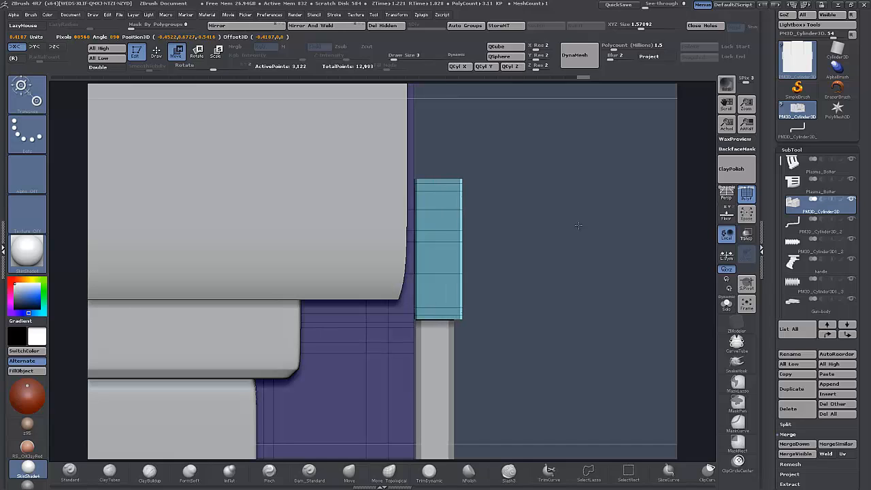
Step: Reselect the pipe, turn on its dynamic subdivision, and hide the polyframe to review the pipe on the whole gun
drag(523, 365, 619, 343)
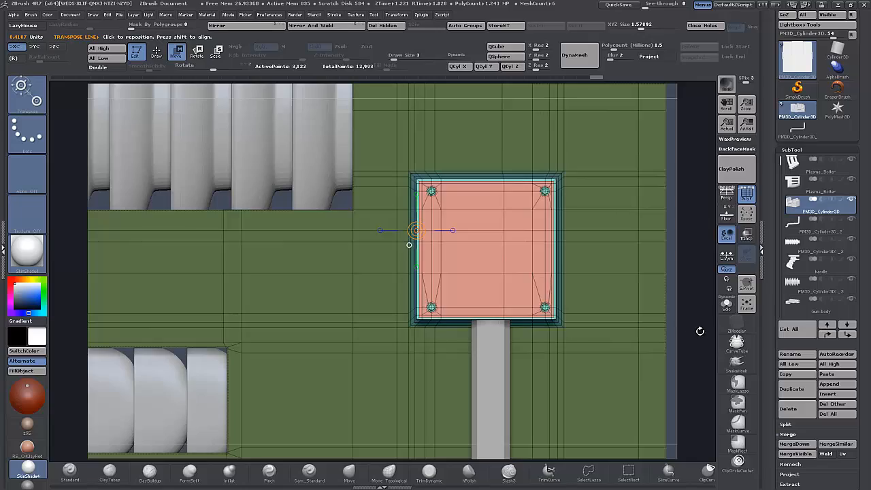
drag(699, 331, 673, 178)
drag(629, 375, 587, 391)
alt+drag(469, 394, 472, 370)
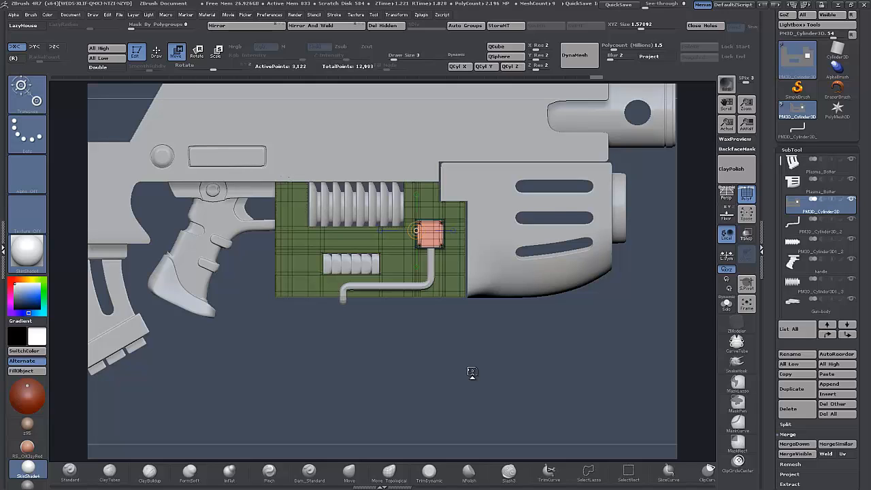
alt+drag(471, 372, 459, 400)
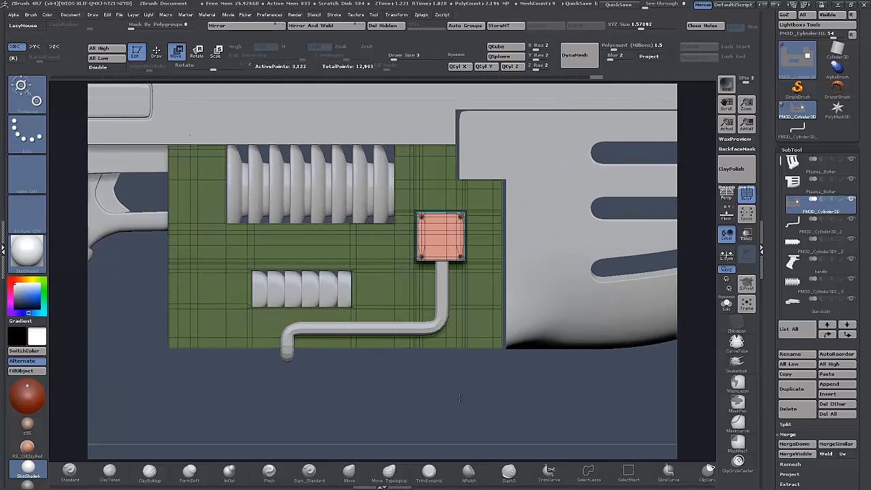
alt+click(422, 332)
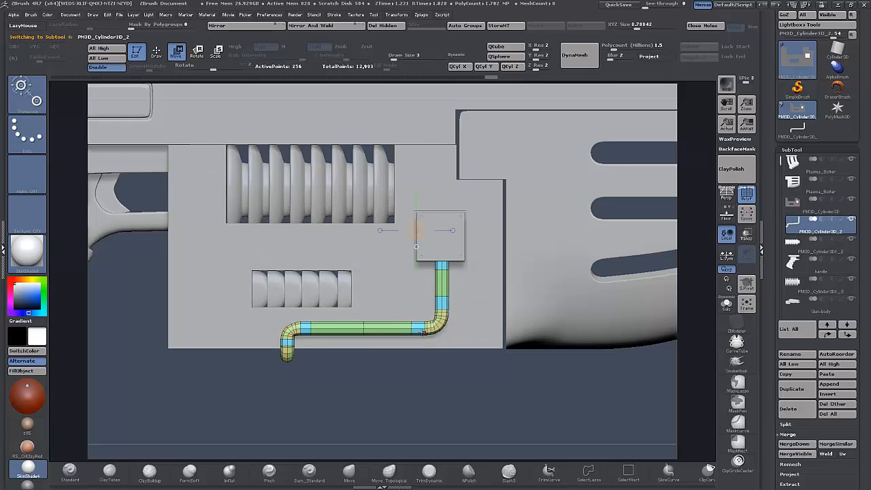
key(d)
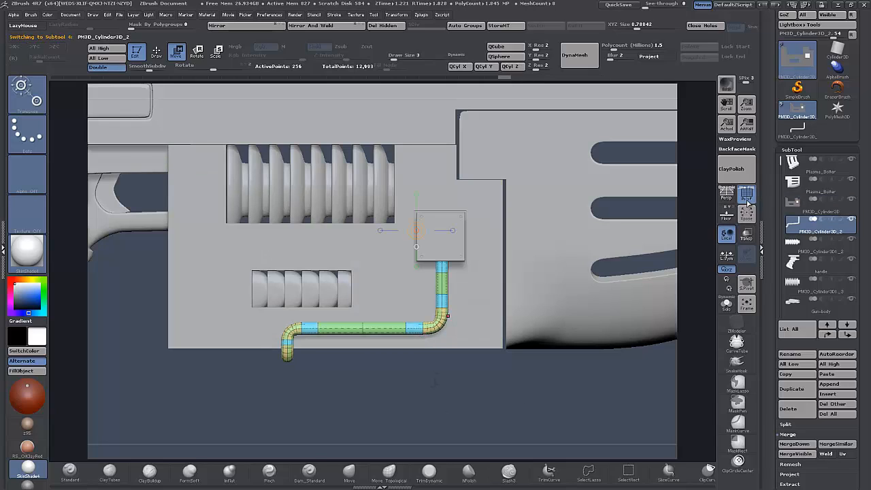
click(749, 199)
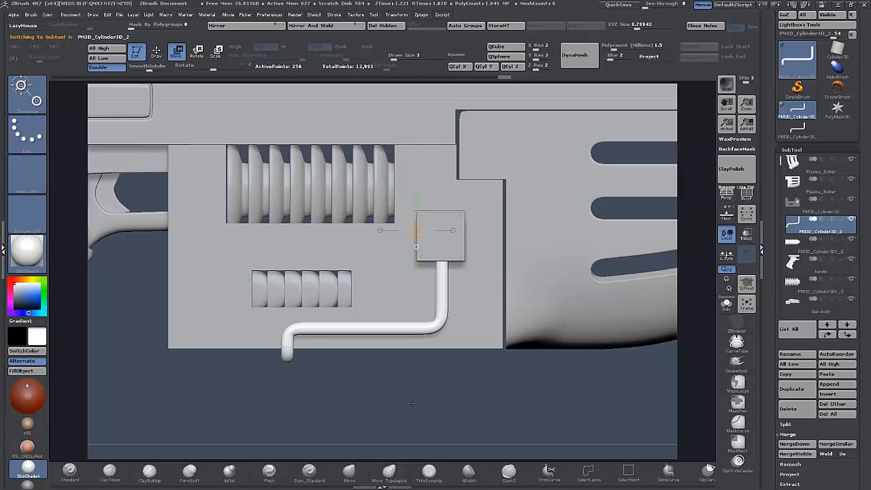
alt+drag(351, 408, 423, 239)
drag(469, 387, 432, 407)
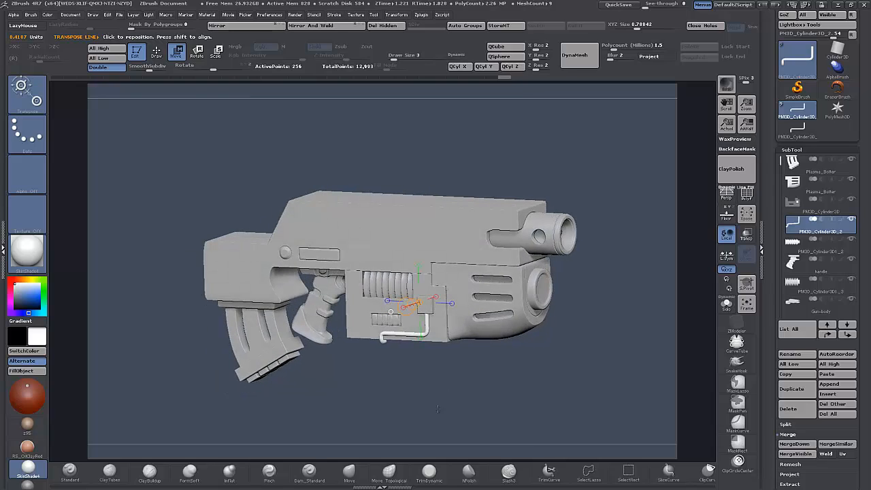